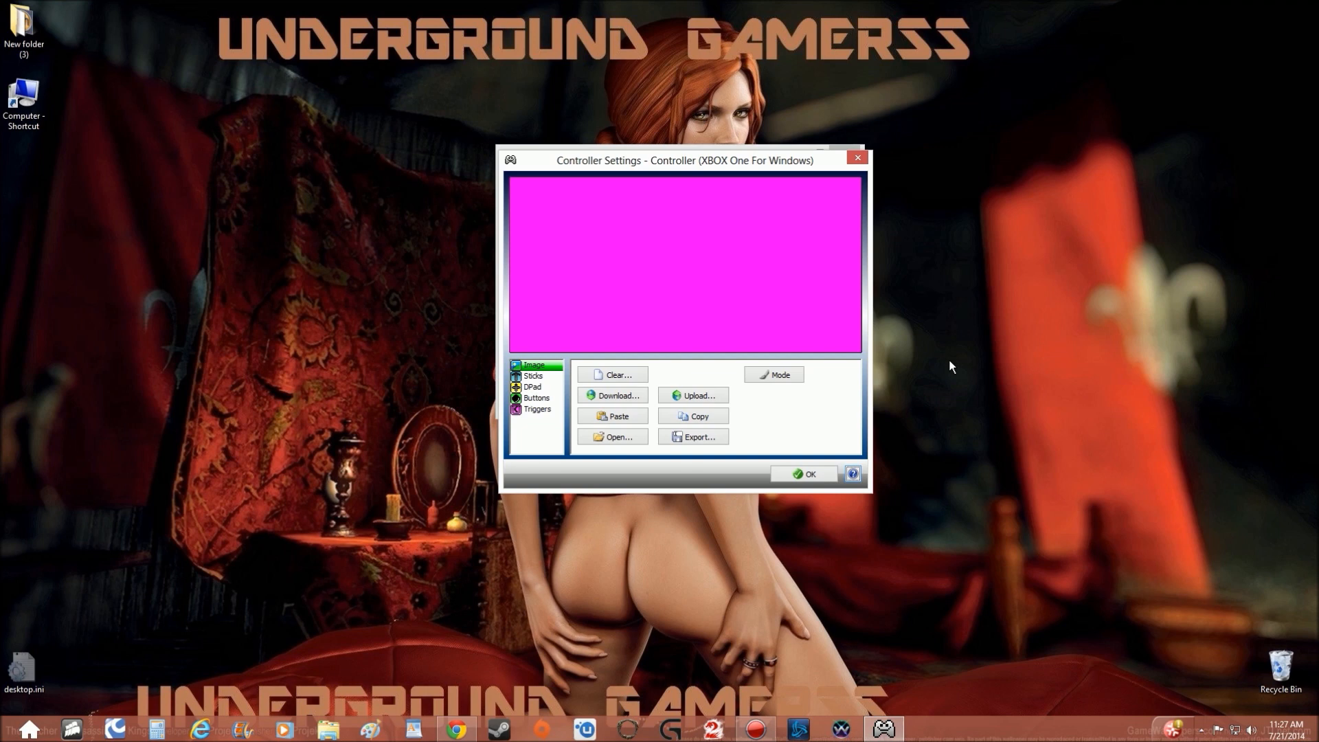
Start a new controller layout and paste the copied Xbox One controller picture as its image.
left_click(856, 158)
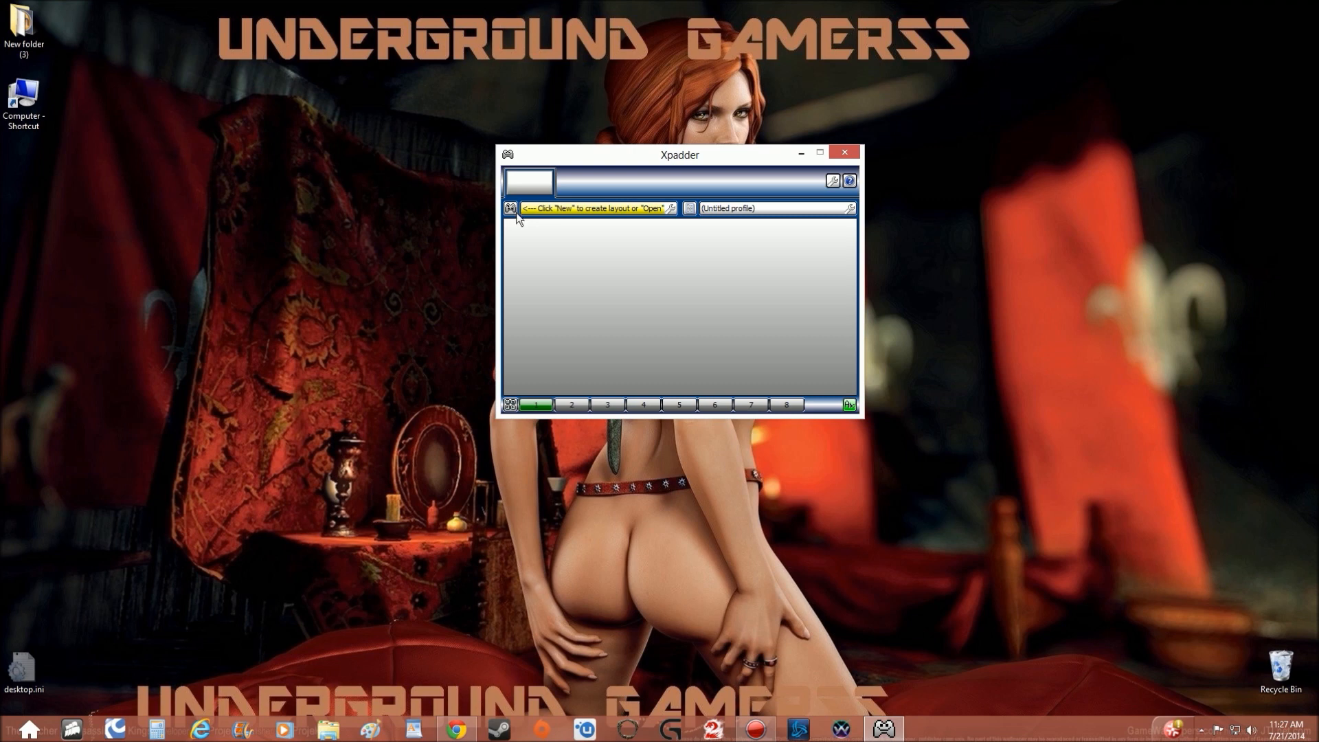
left_click(509, 207)
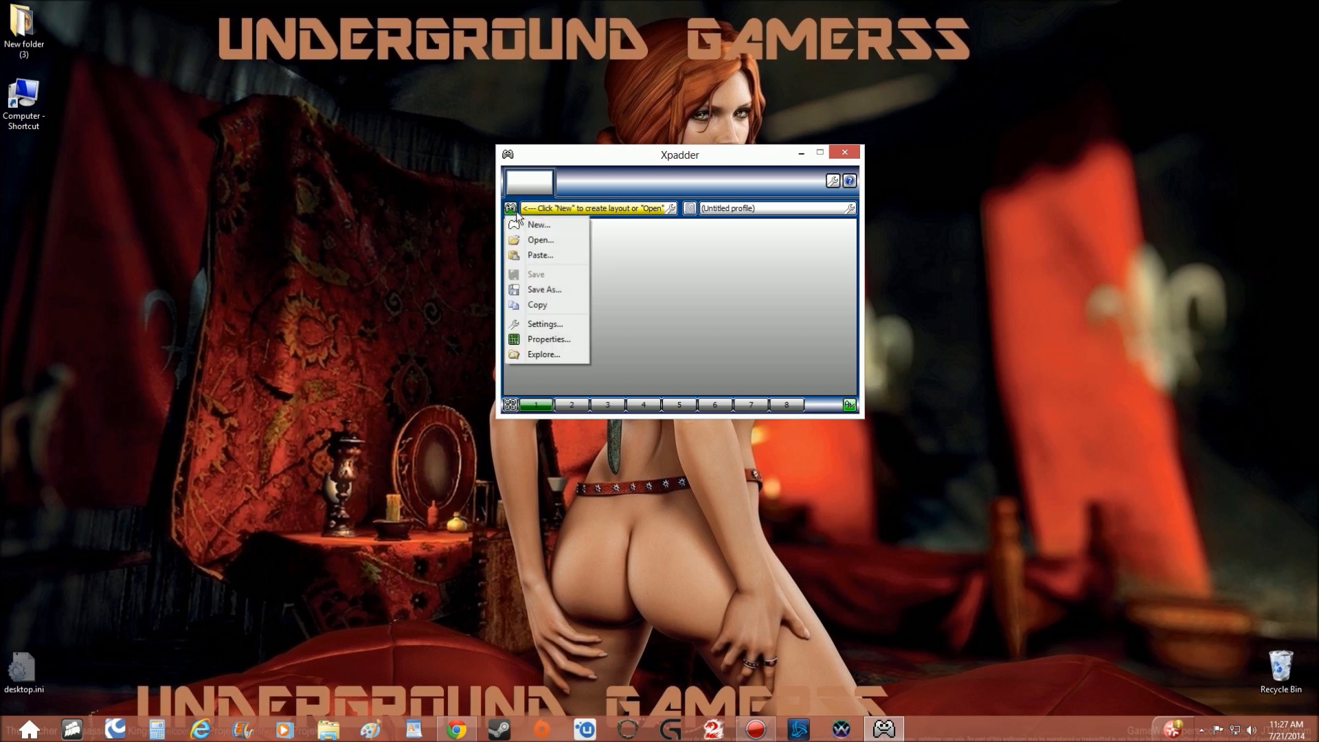
left_click(534, 225)
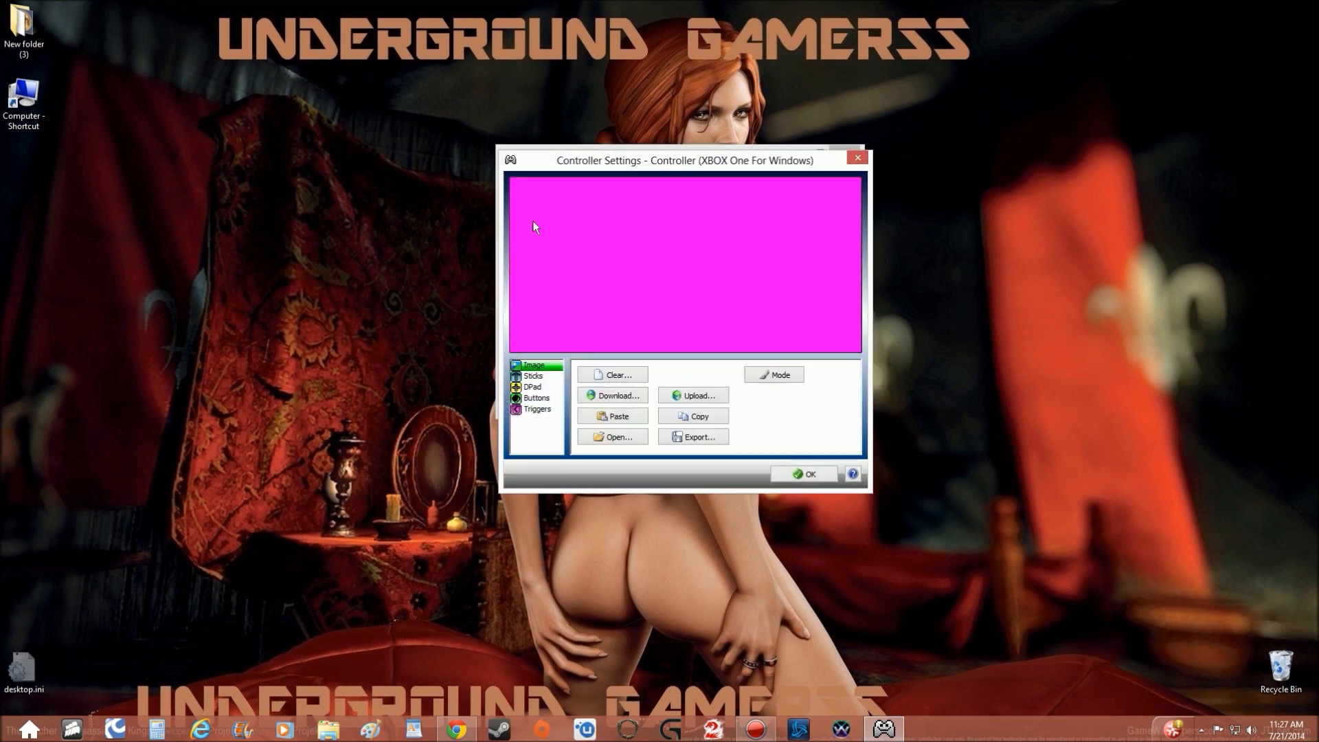
left_click(627, 416)
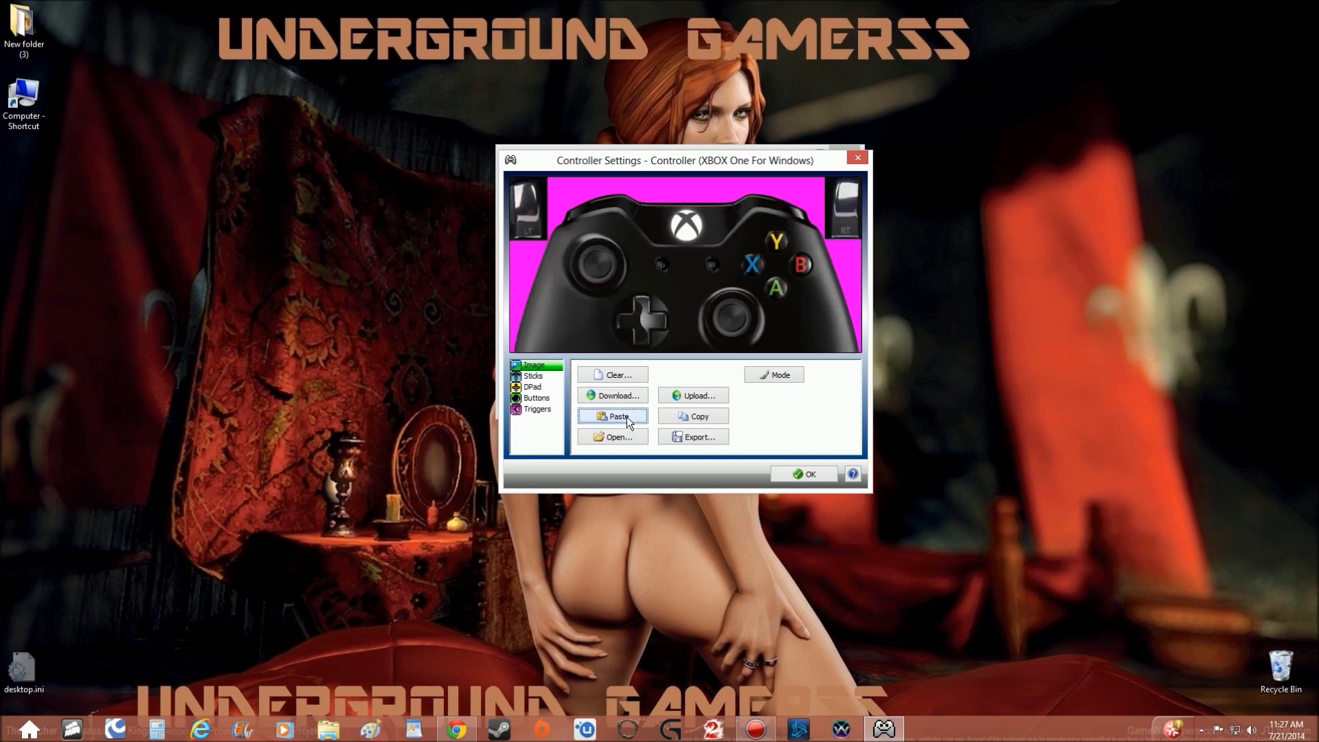
Enable both analog sticks and the DPad in the controller layout.
left_click(535, 377)
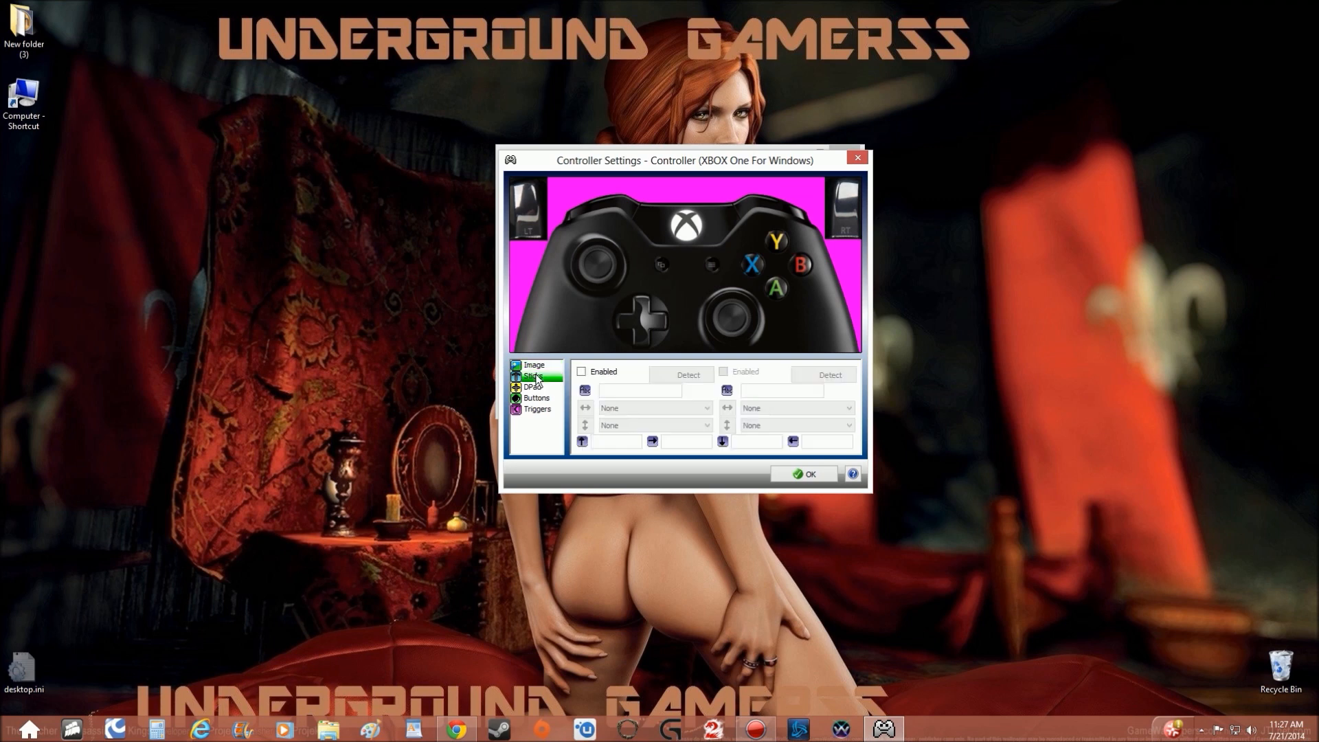
left_click(582, 372)
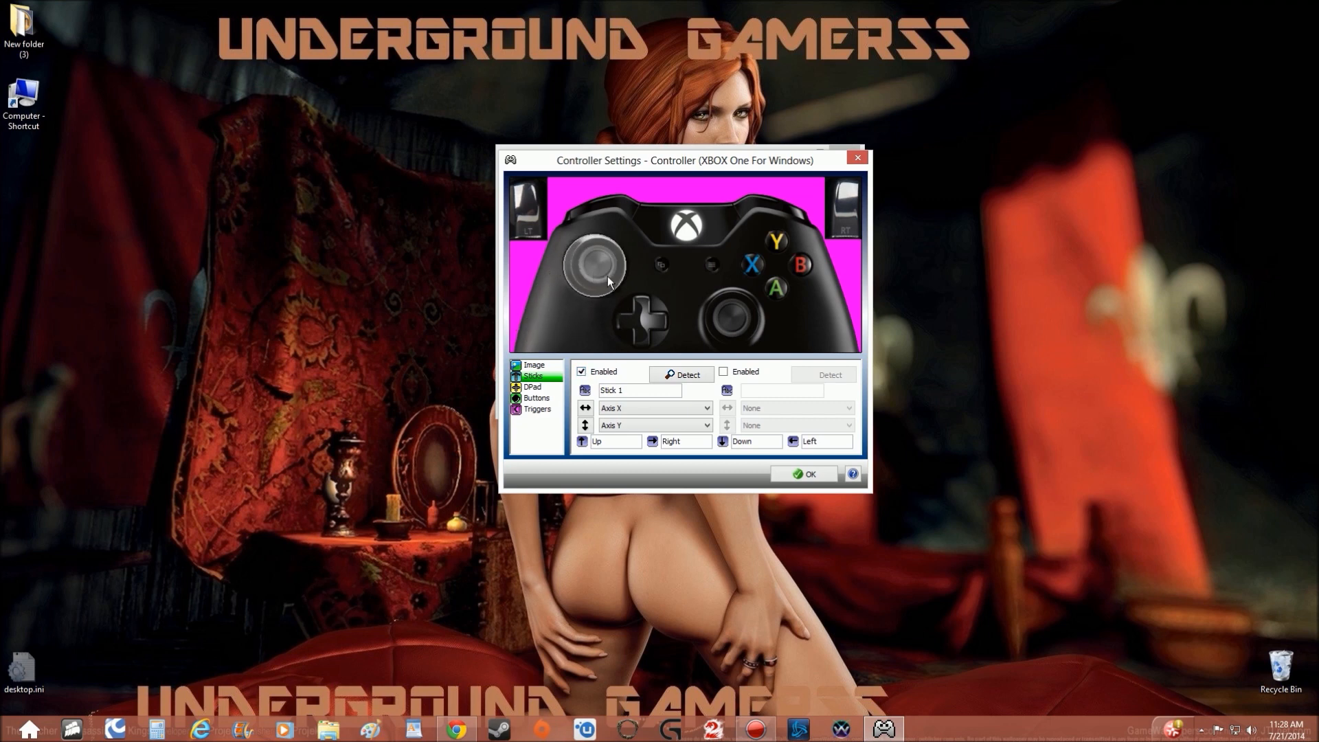
left_click(725, 374)
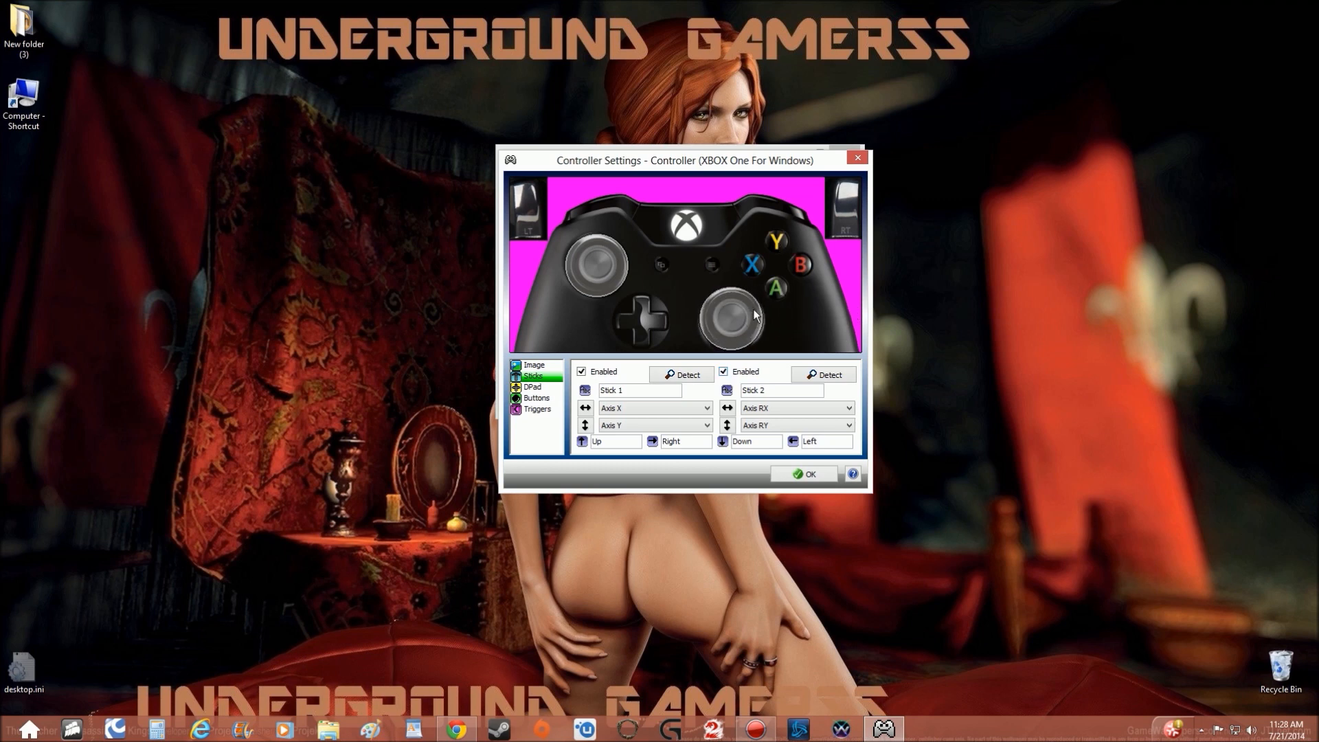
left_click(530, 387)
left_click(582, 371)
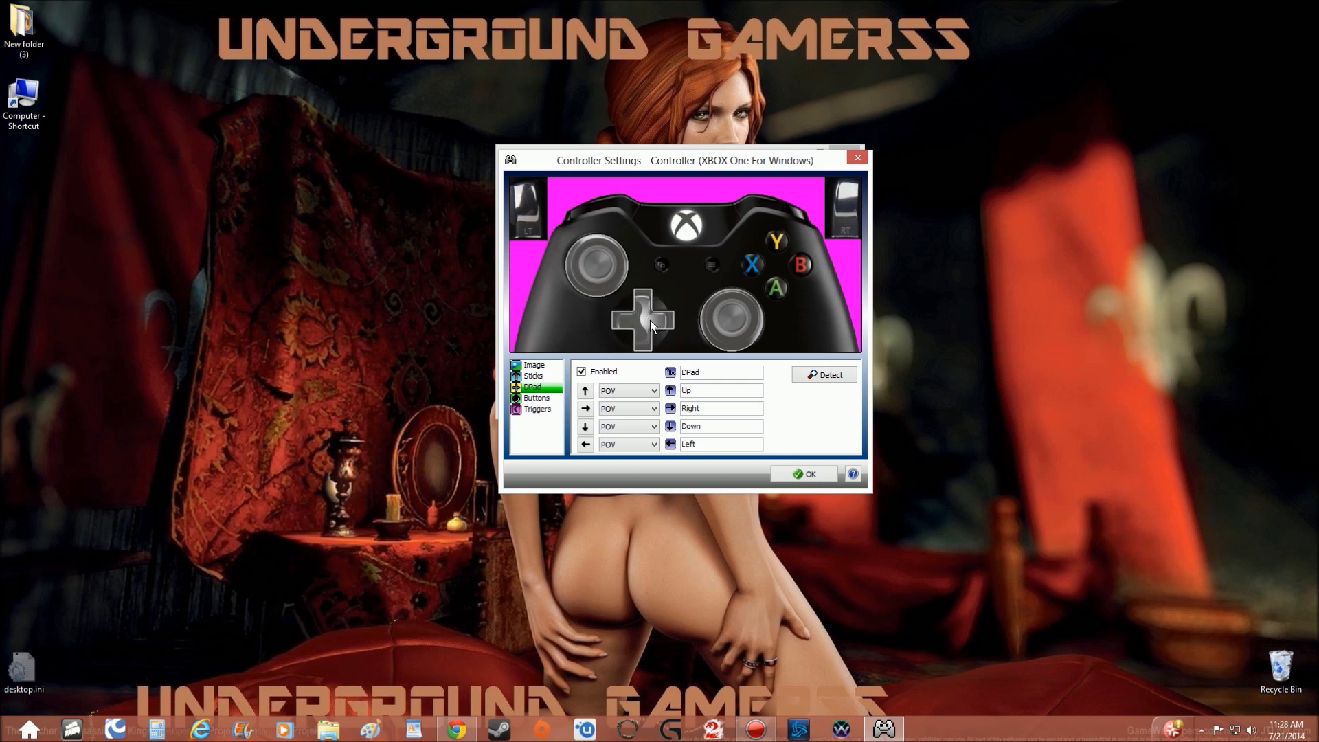
Place the two stick-press buttons at the centres of the left and right sticks on the layout.
left_click(536, 400)
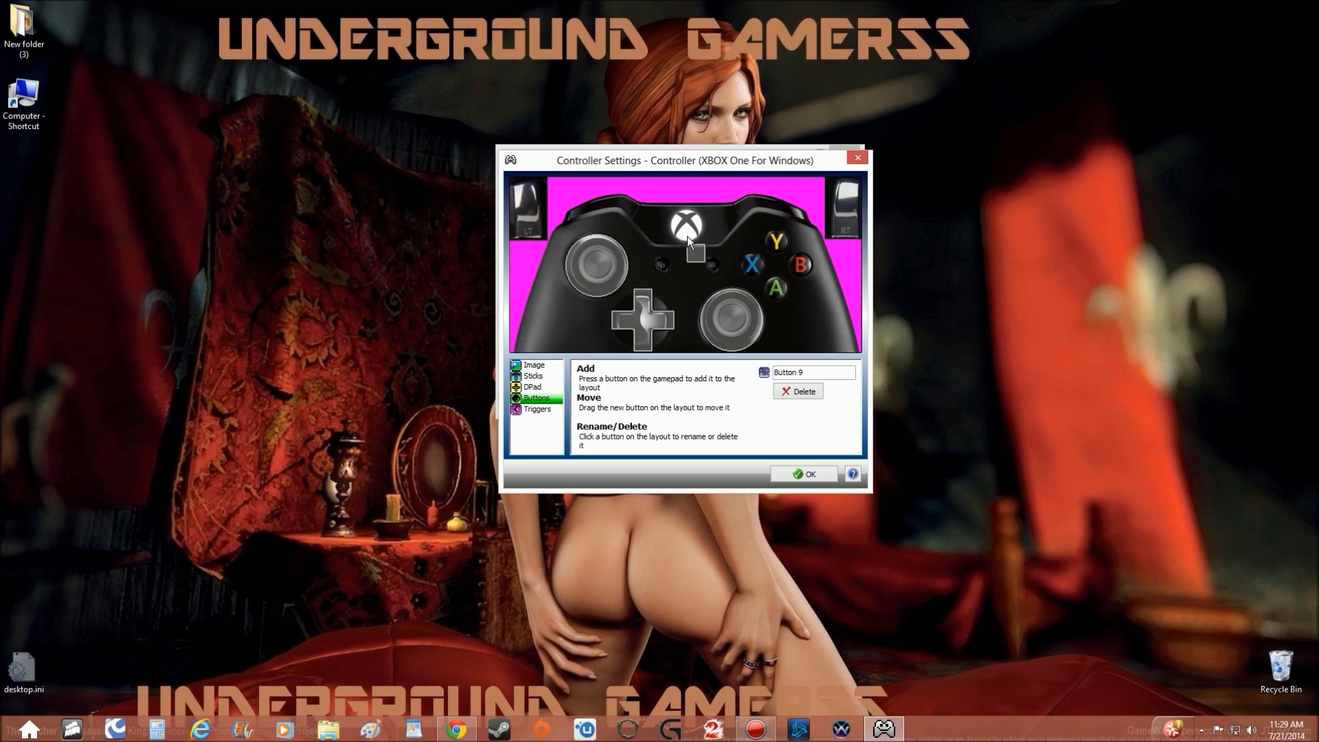
left_click(665, 283)
left_click_drag(693, 249, 594, 265)
left_click_drag(714, 253, 729, 317)
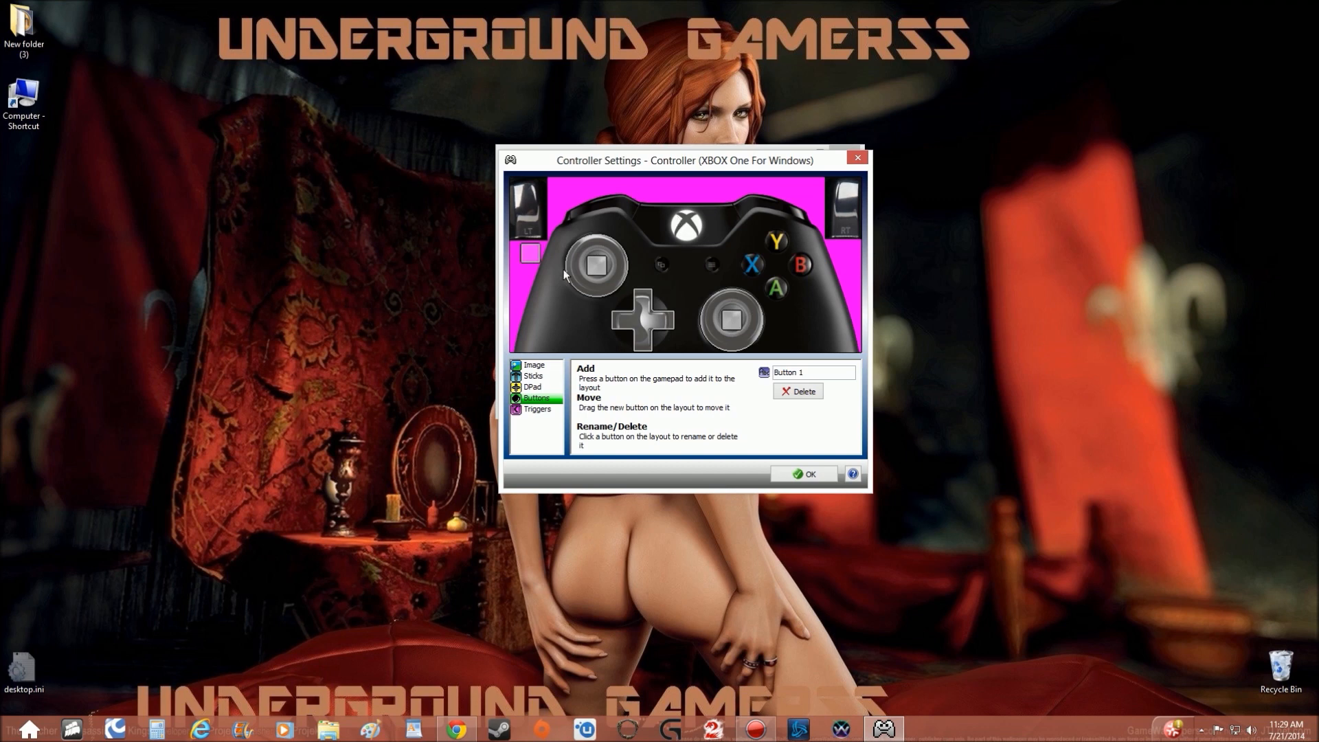
Position the four face buttons over A, X, Y and B on the controller image.
left_click_drag(542, 254, 779, 286)
left_click_drag(748, 277, 760, 269)
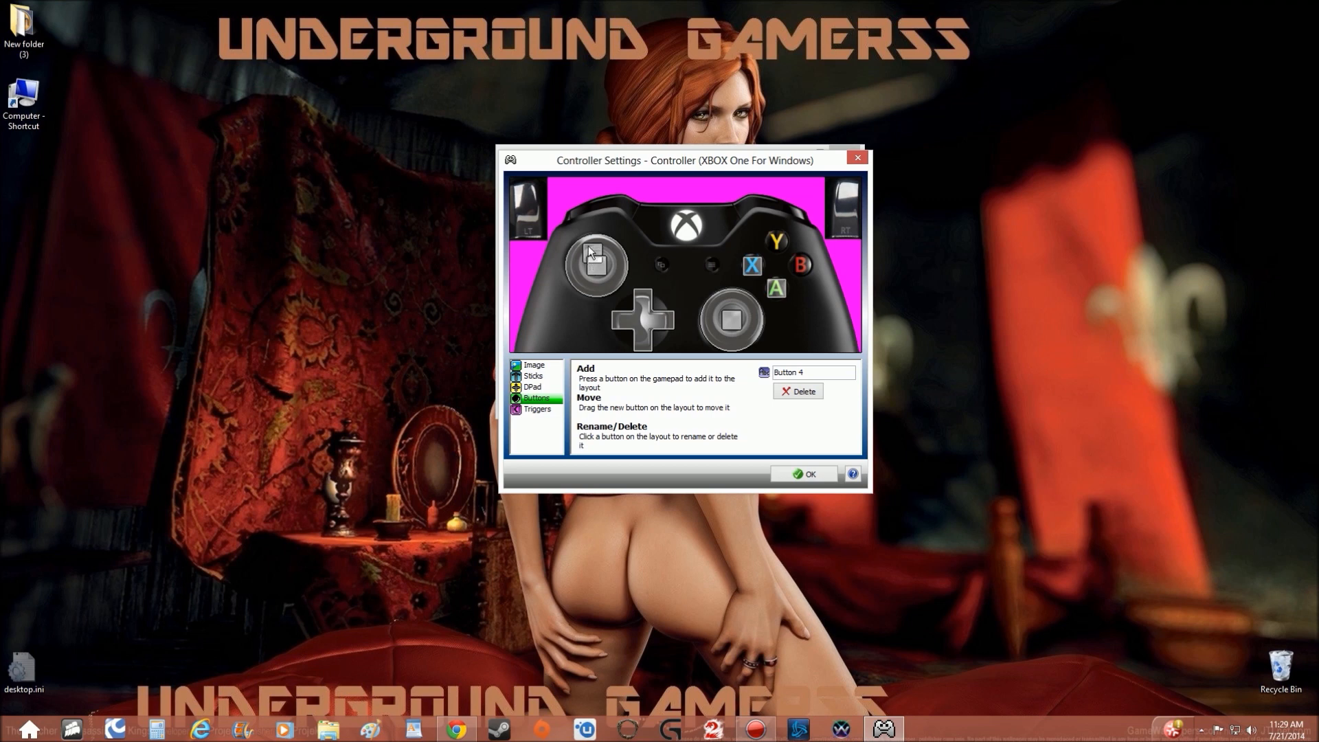
left_click_drag(588, 245, 775, 238)
left_click_drag(553, 253, 805, 273)
Place the two small centre buttons and the shoulder buttons over their spots on the controller image.
left_click_drag(659, 250, 665, 262)
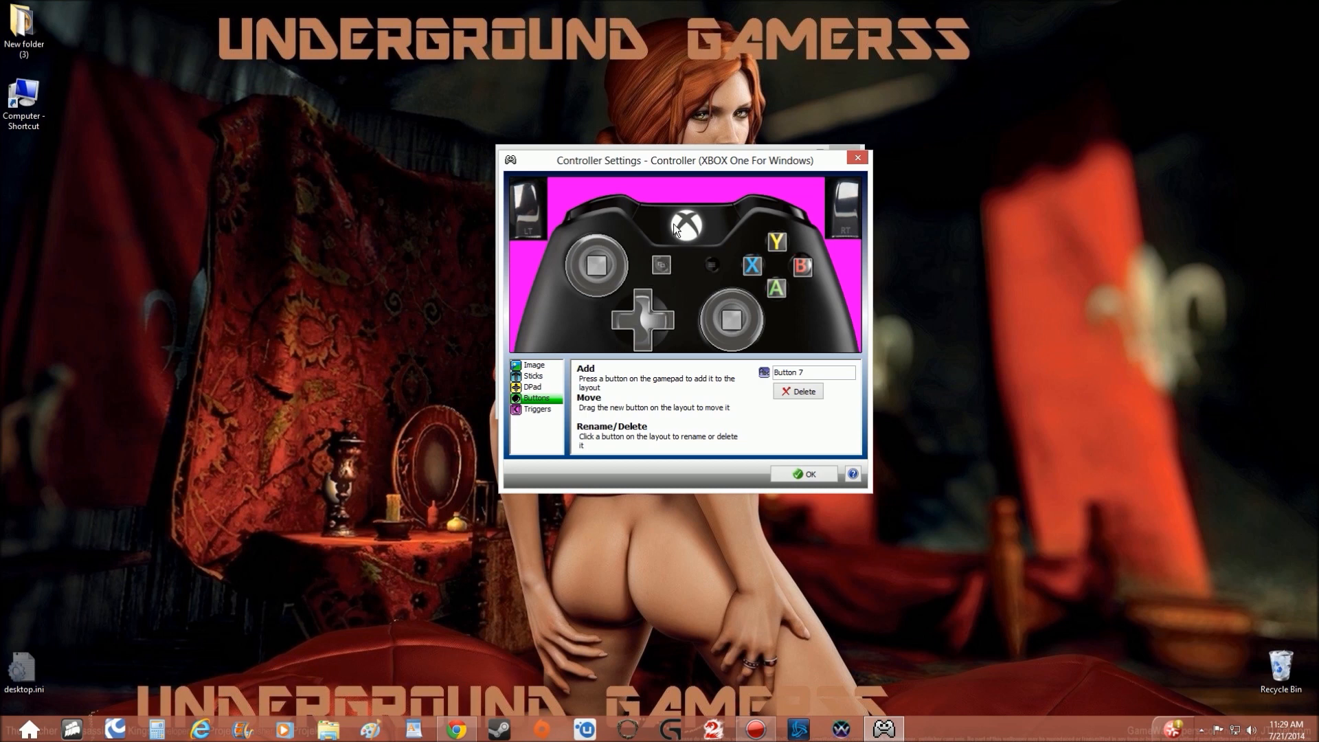
left_click_drag(678, 250, 718, 263)
left_click_drag(633, 253, 760, 215)
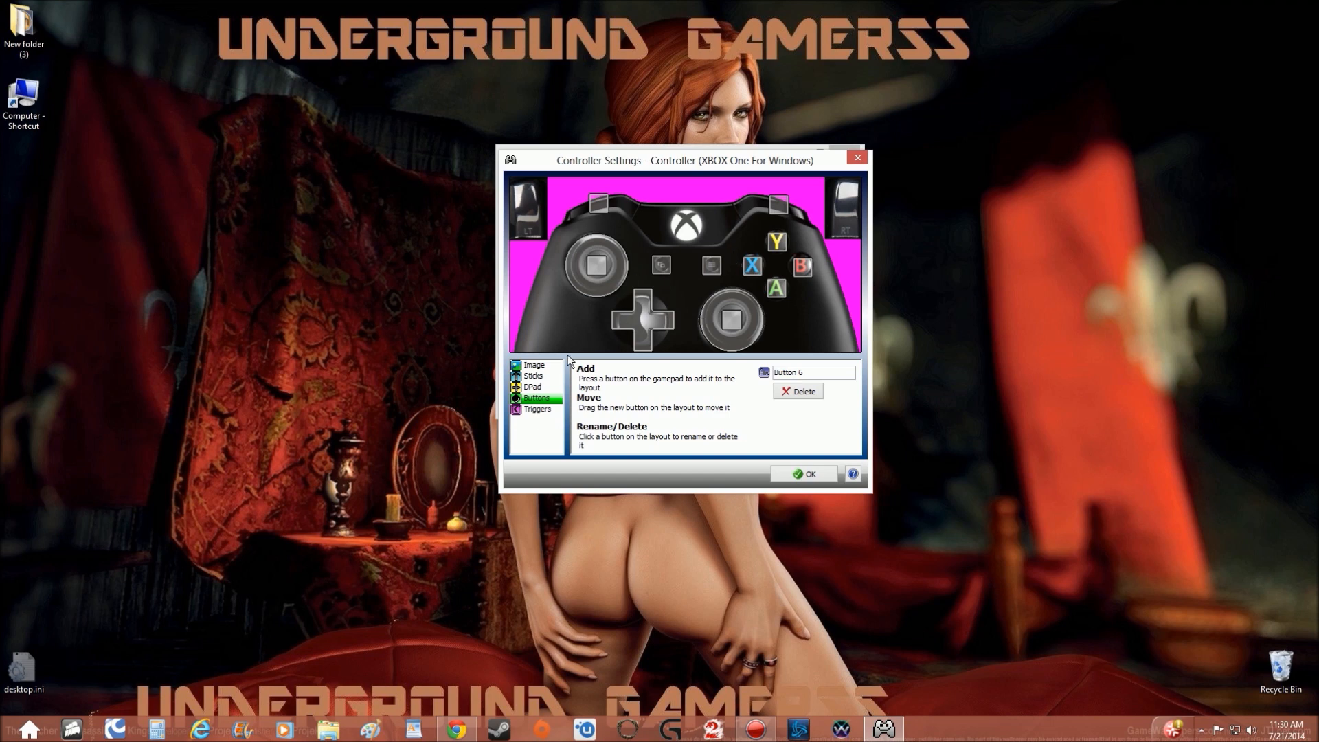
Enable the left and right triggers and accept the controller settings.
left_click(538, 410)
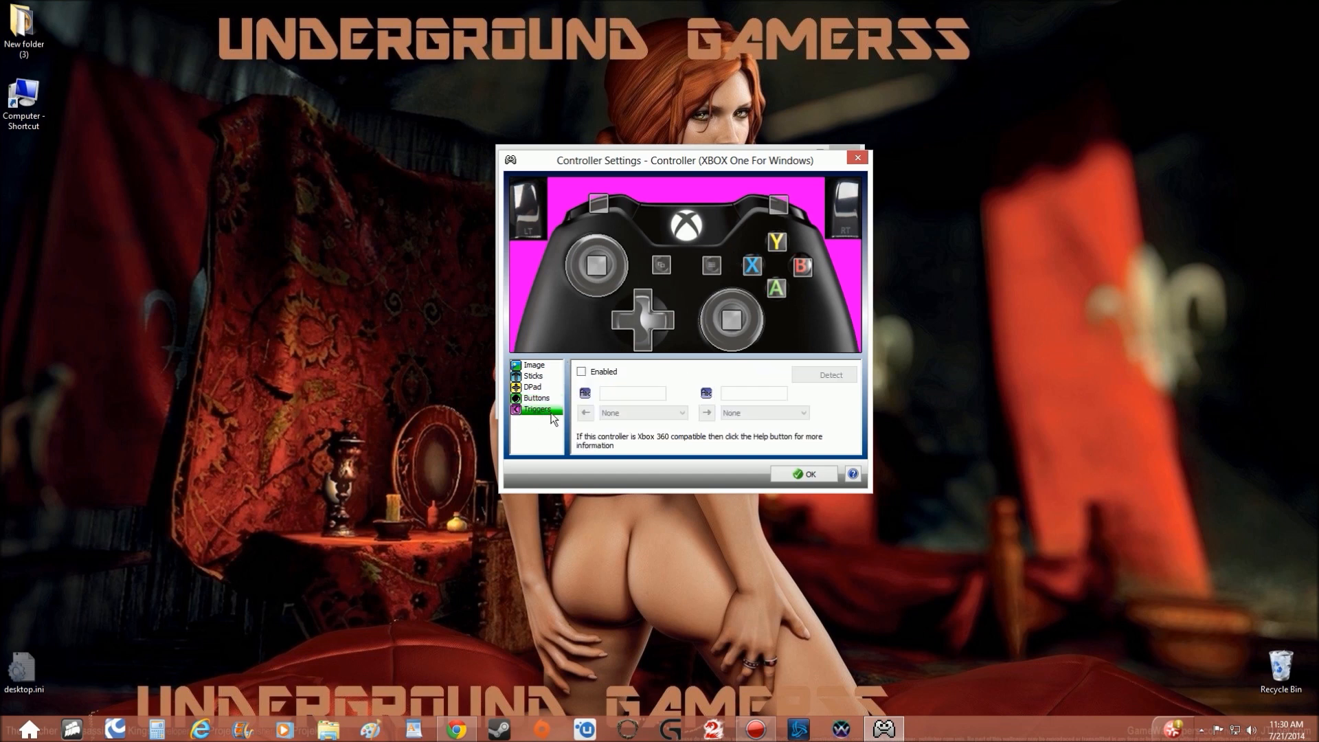
left_click(582, 372)
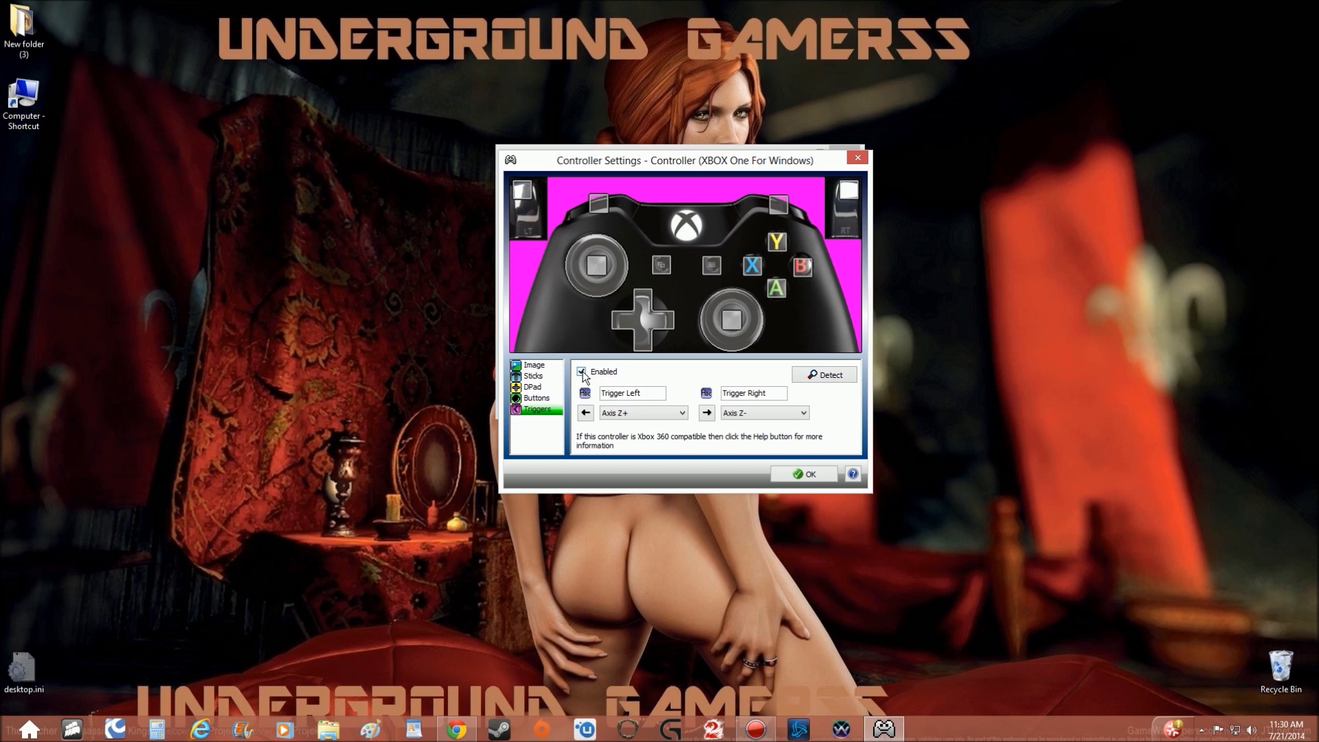
left_click(799, 472)
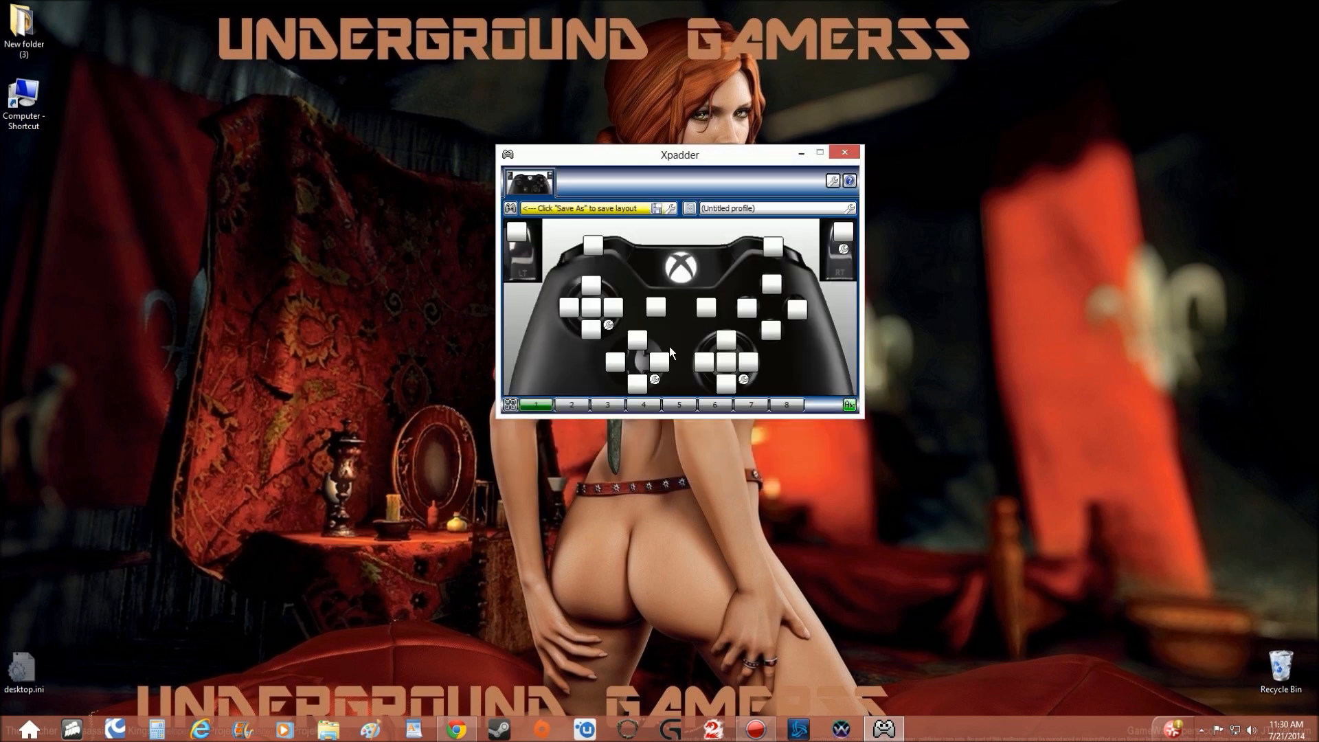
Save the layout as "Controller (XBOX One For Windows)" in Documents, overwriting the existing file.
left_click(510, 208)
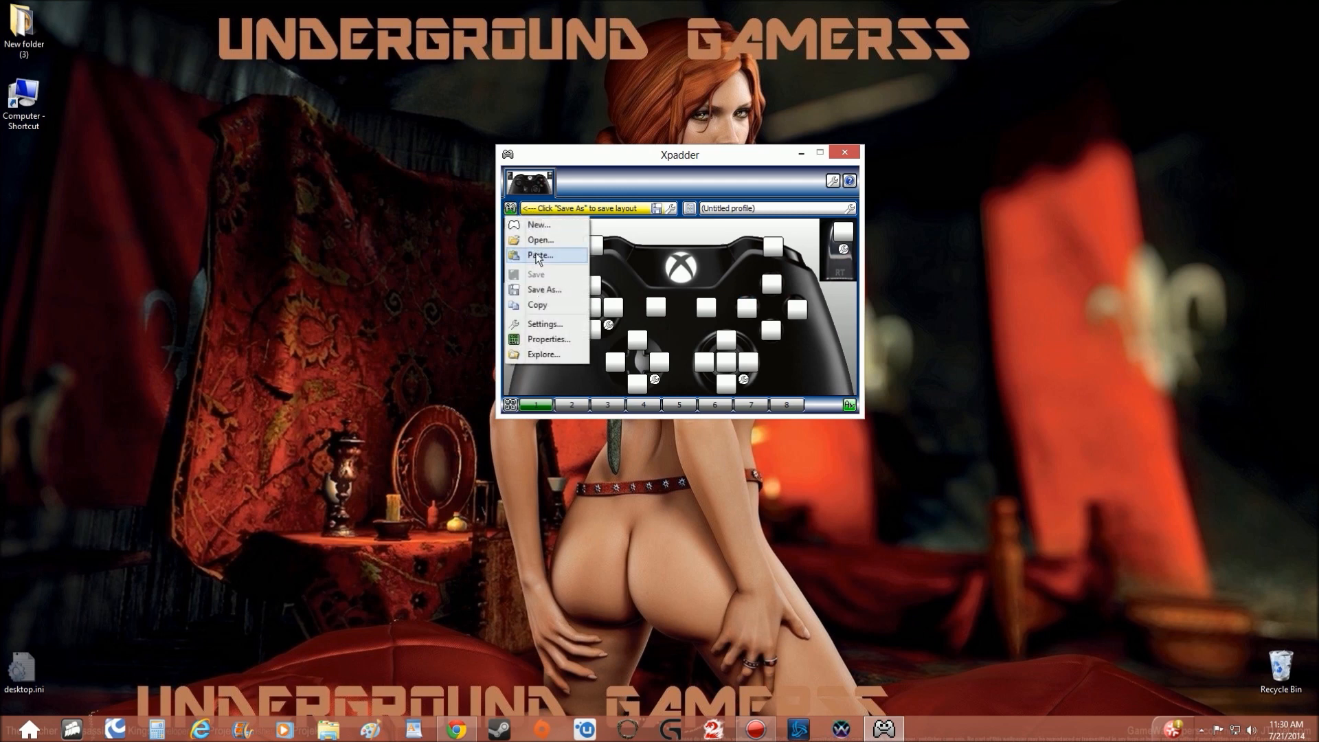
left_click(543, 290)
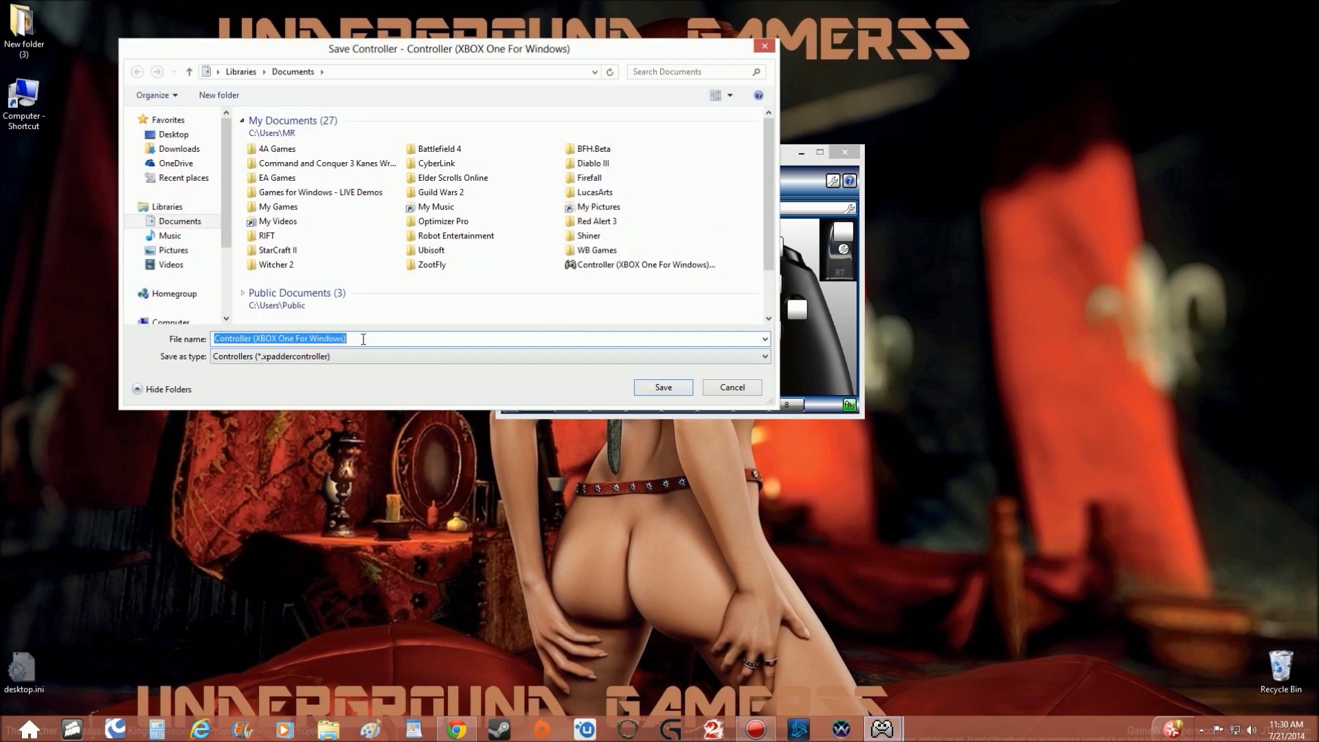
left_click(646, 387)
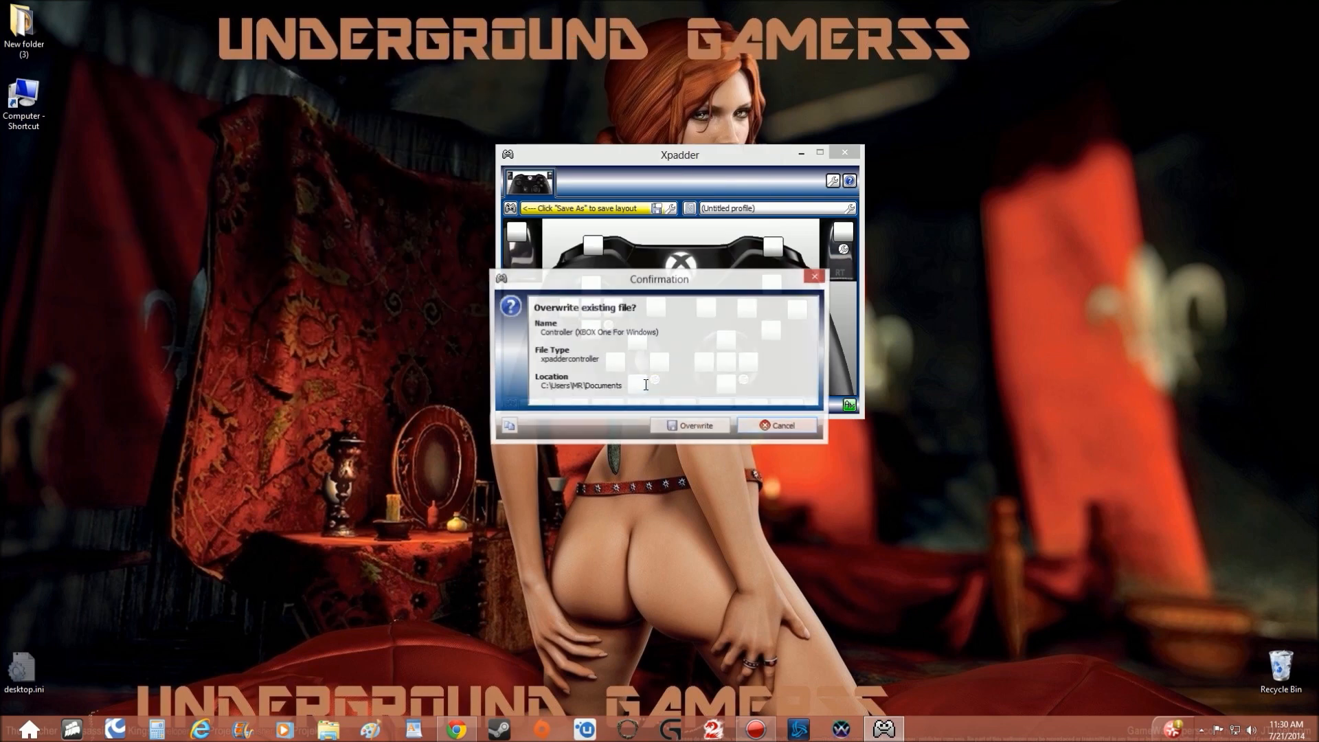
left_click(687, 426)
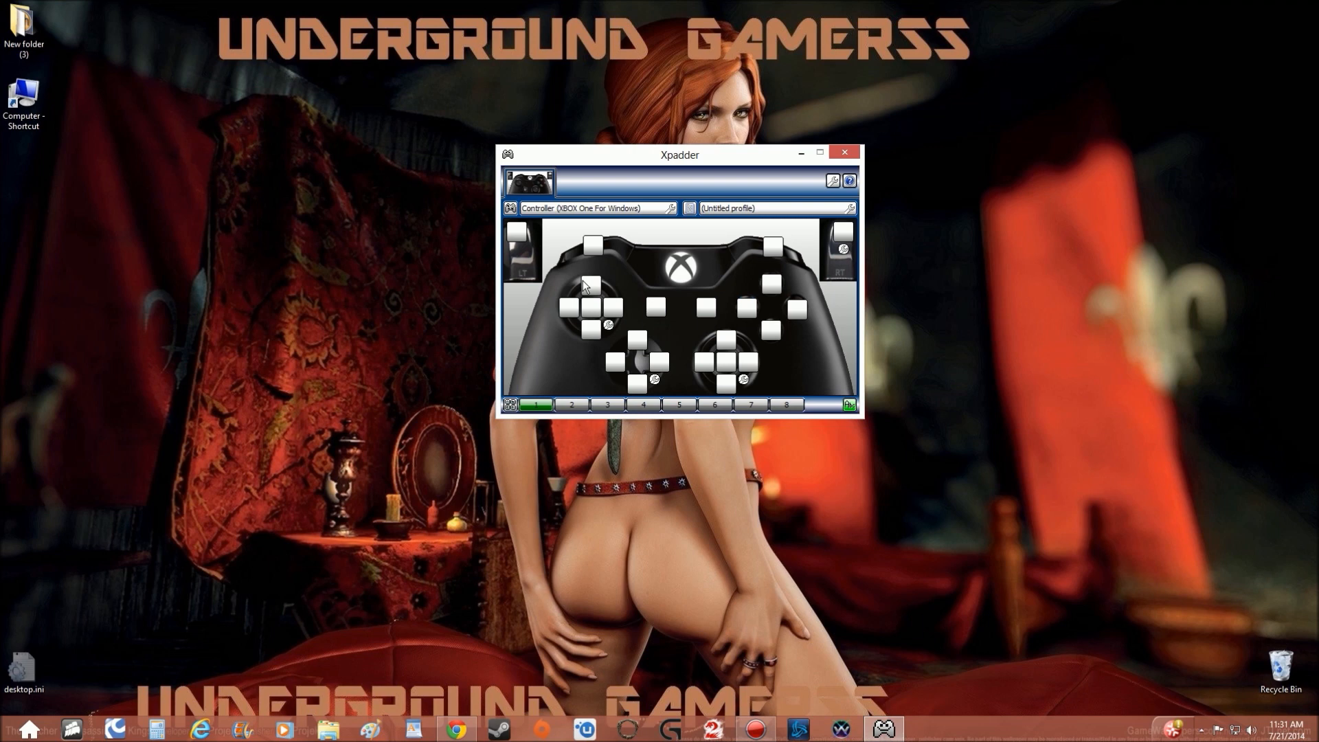
Make the left trigger a set selector that switches to Set 2 while held.
right_click(516, 237)
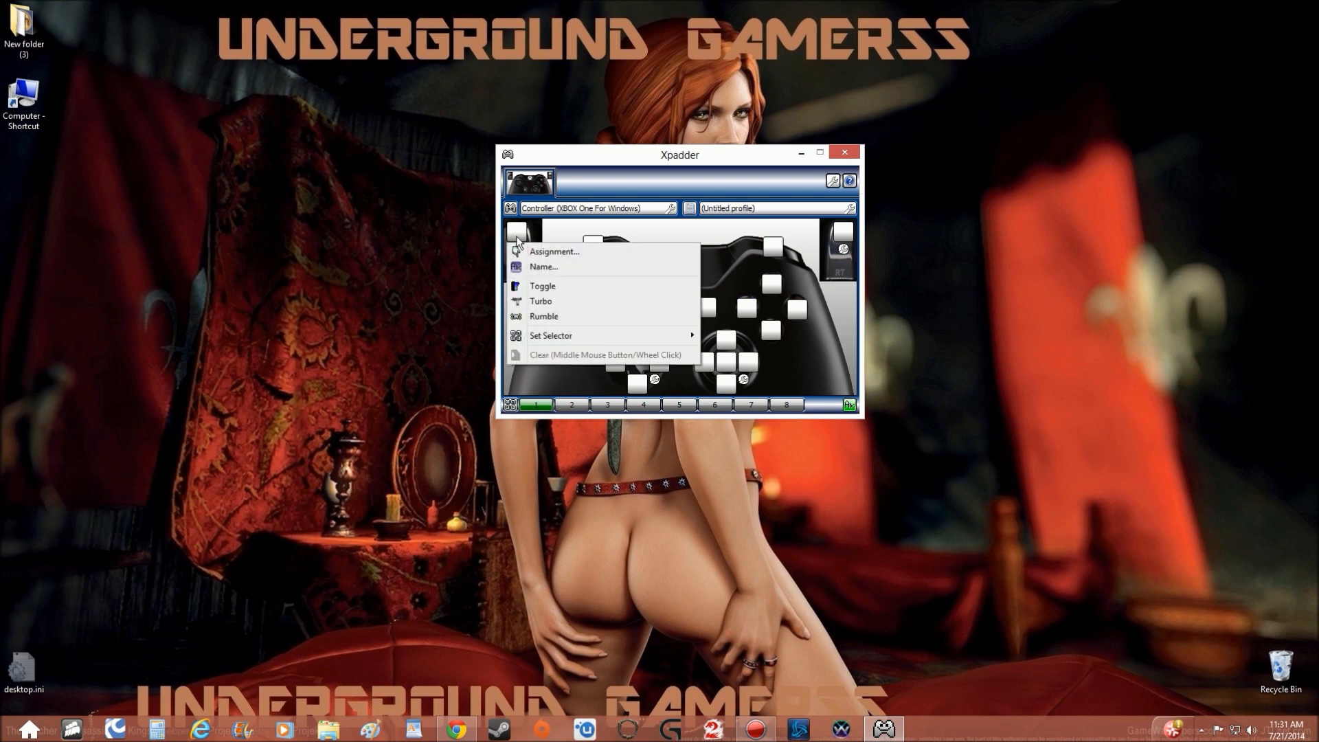
mouse_move(552, 338)
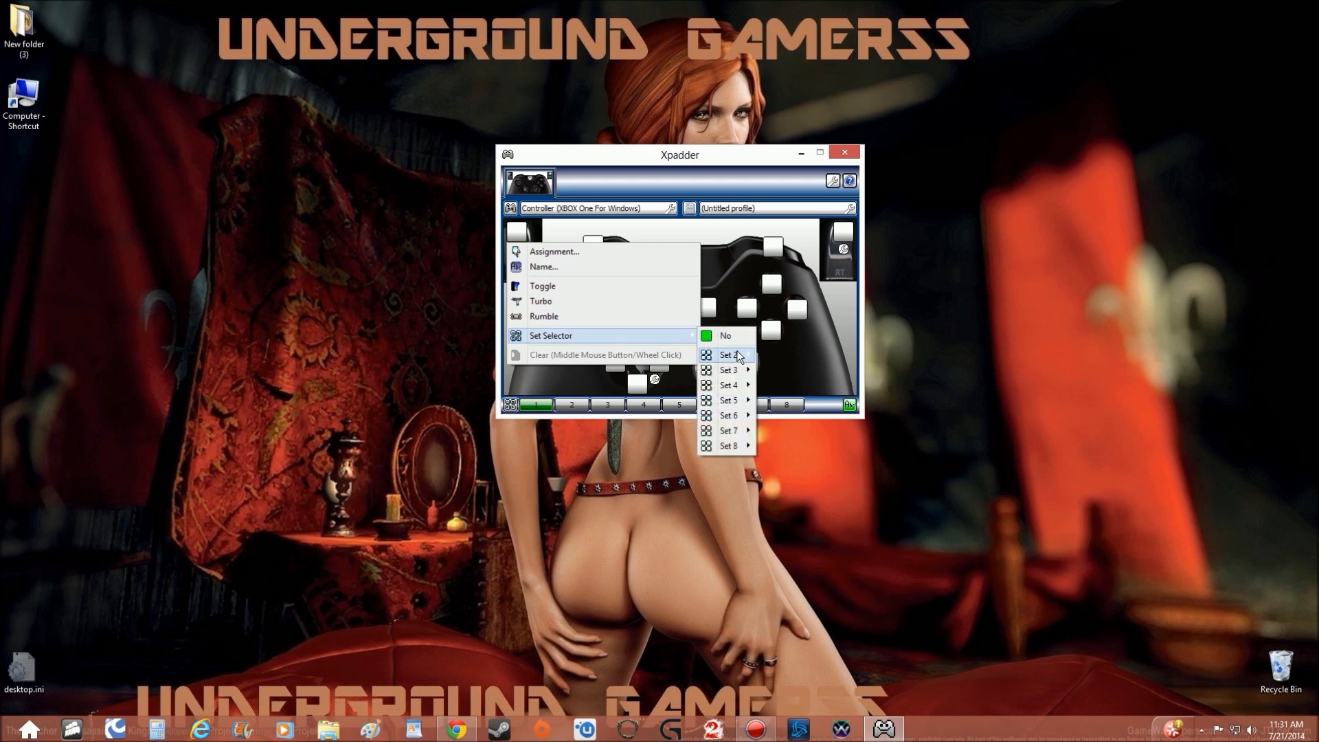
mouse_move(736, 356)
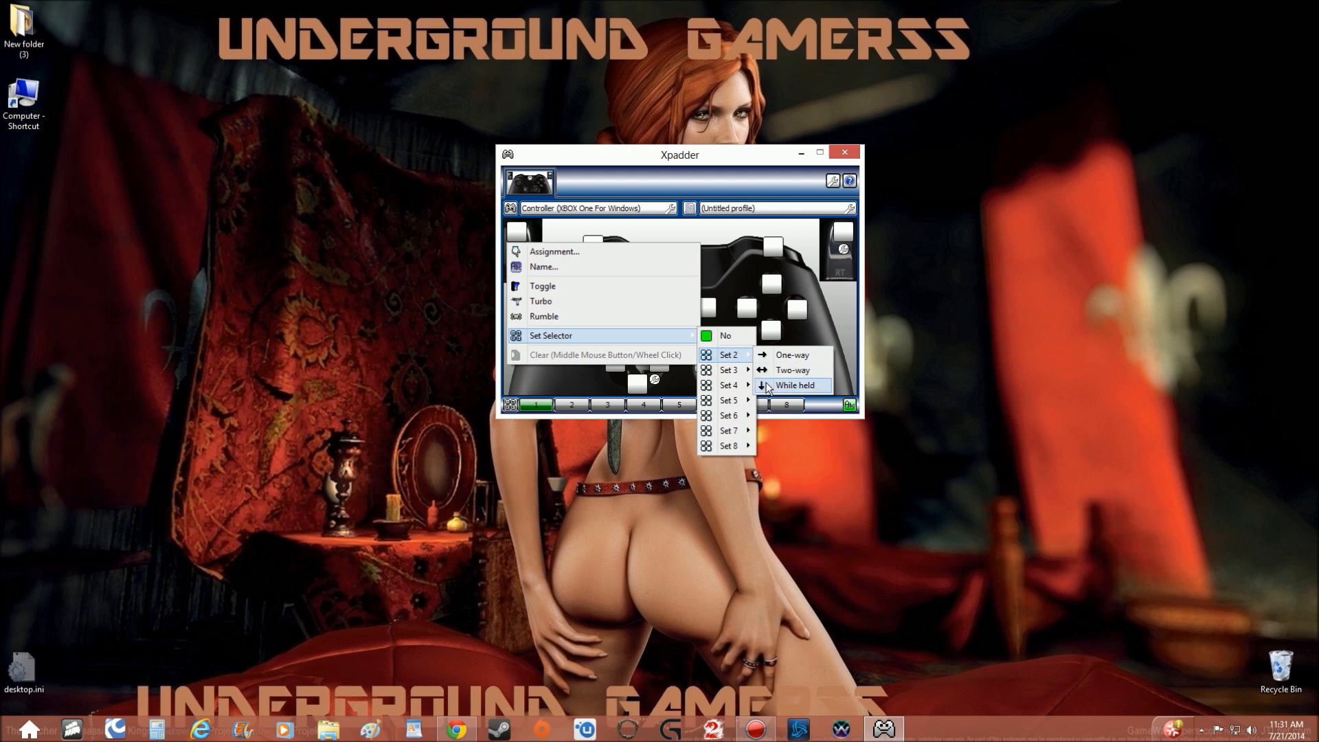
left_click(768, 387)
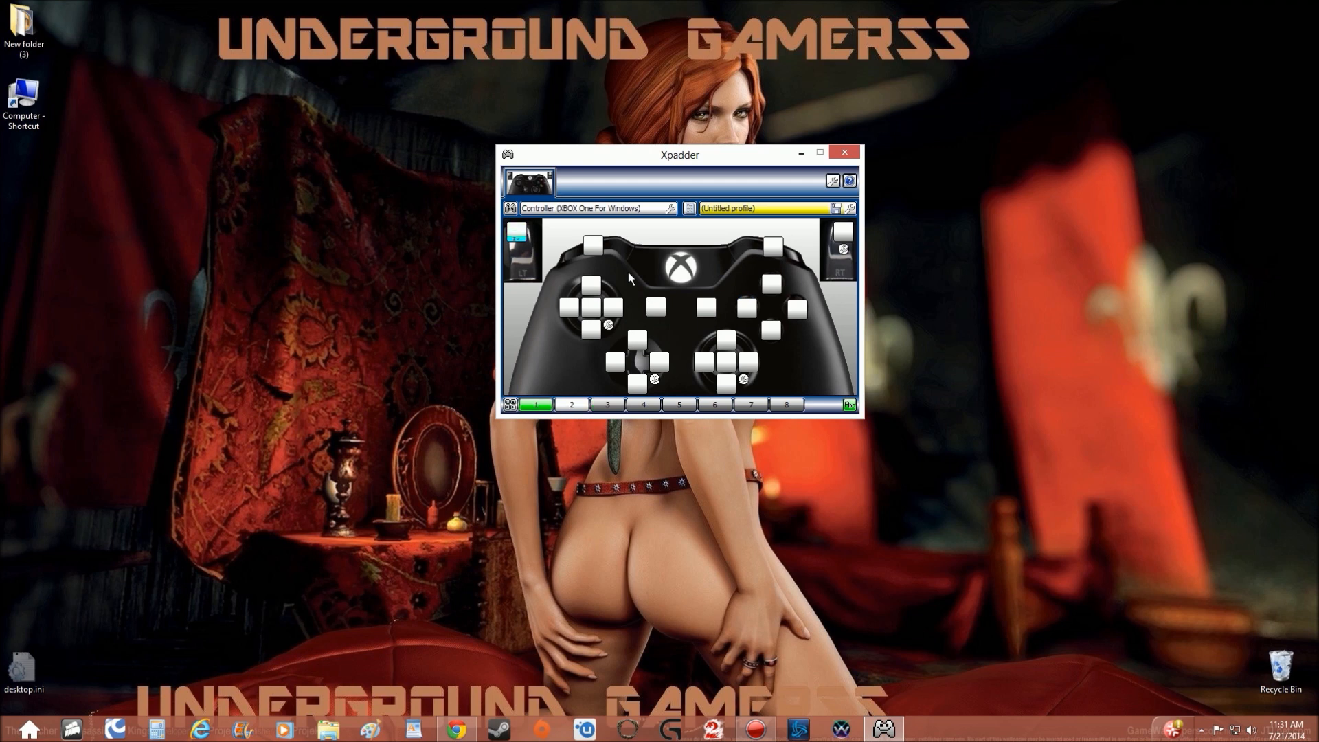
Assign the right mouse button to the left shoulder button and turn on Toggle for it.
left_click(592, 246)
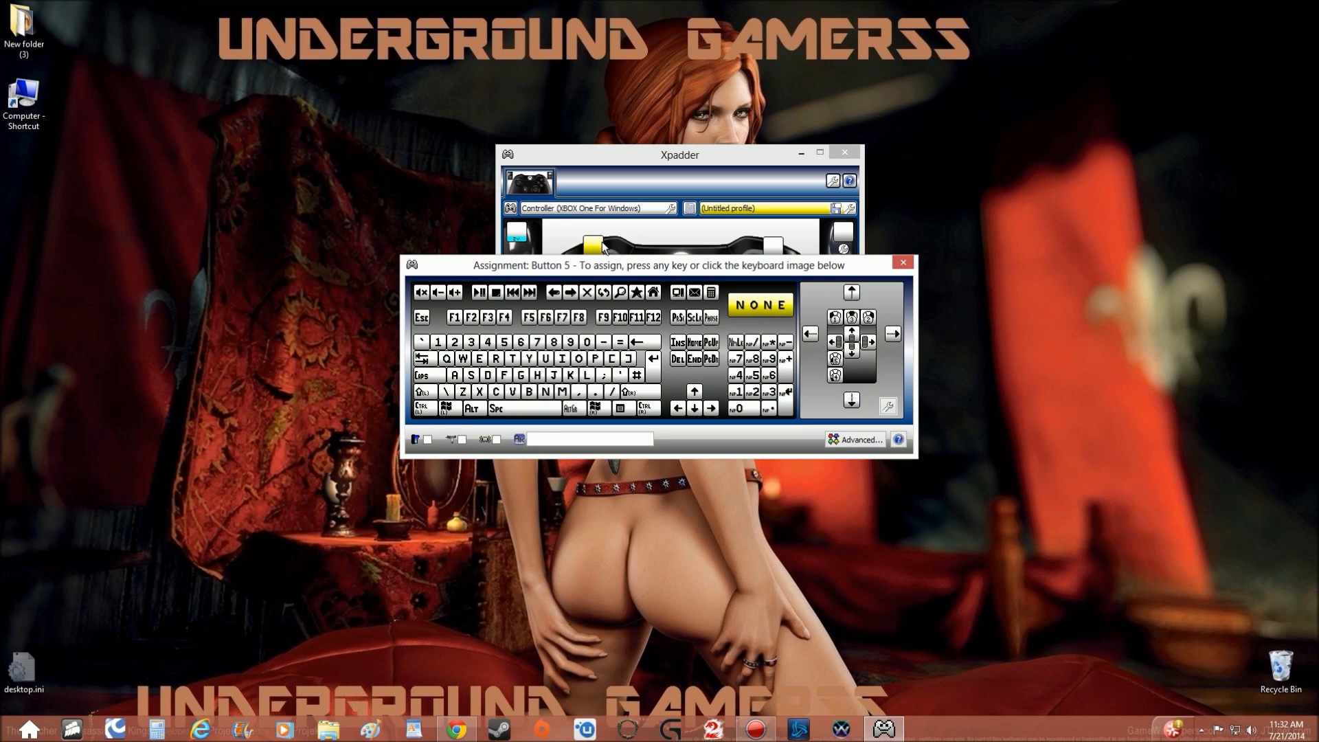
left_click_drag(623, 265, 609, 250)
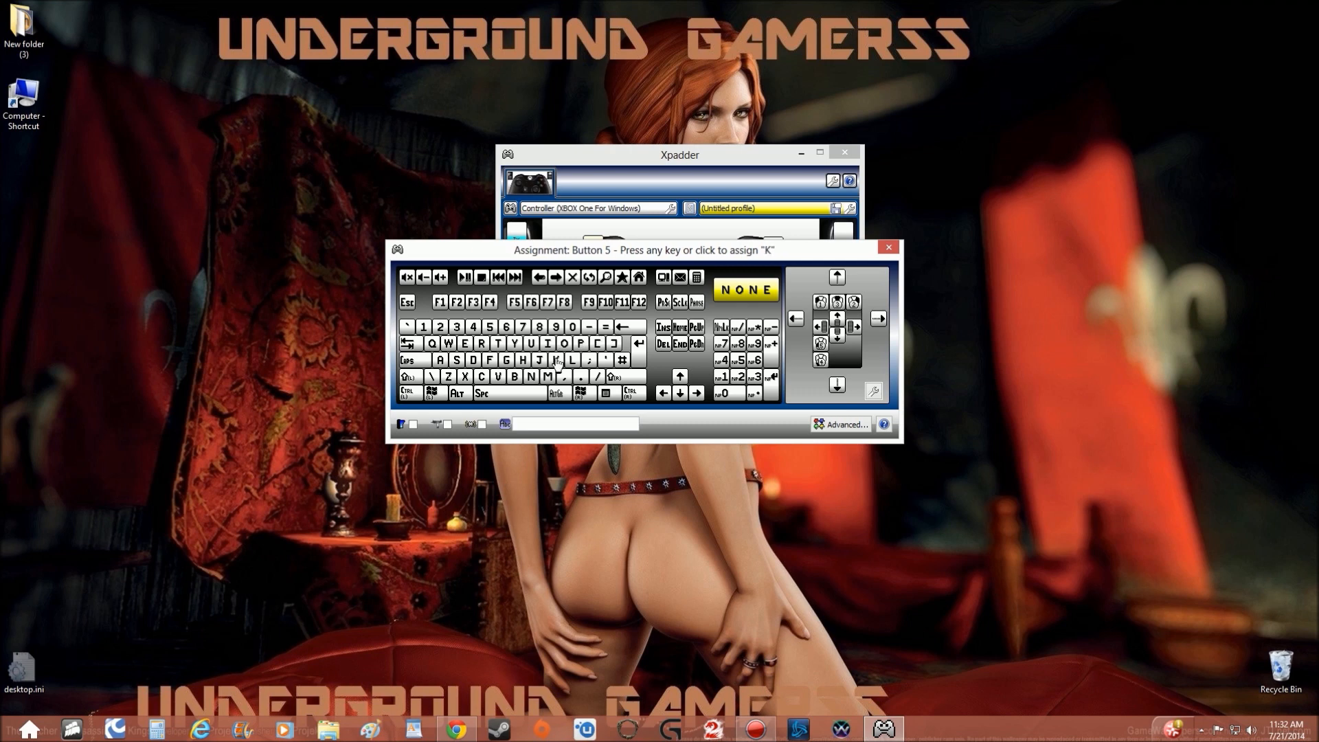
left_click(853, 307)
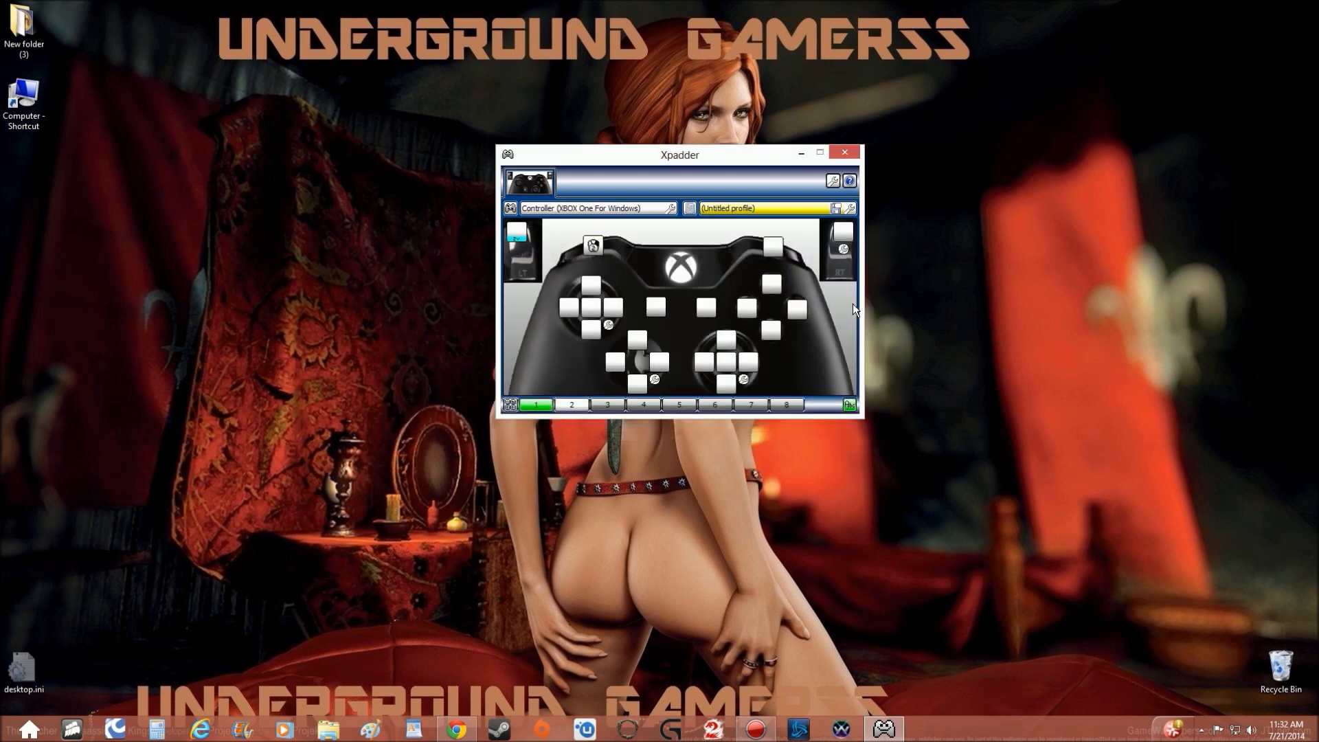
right_click(594, 246)
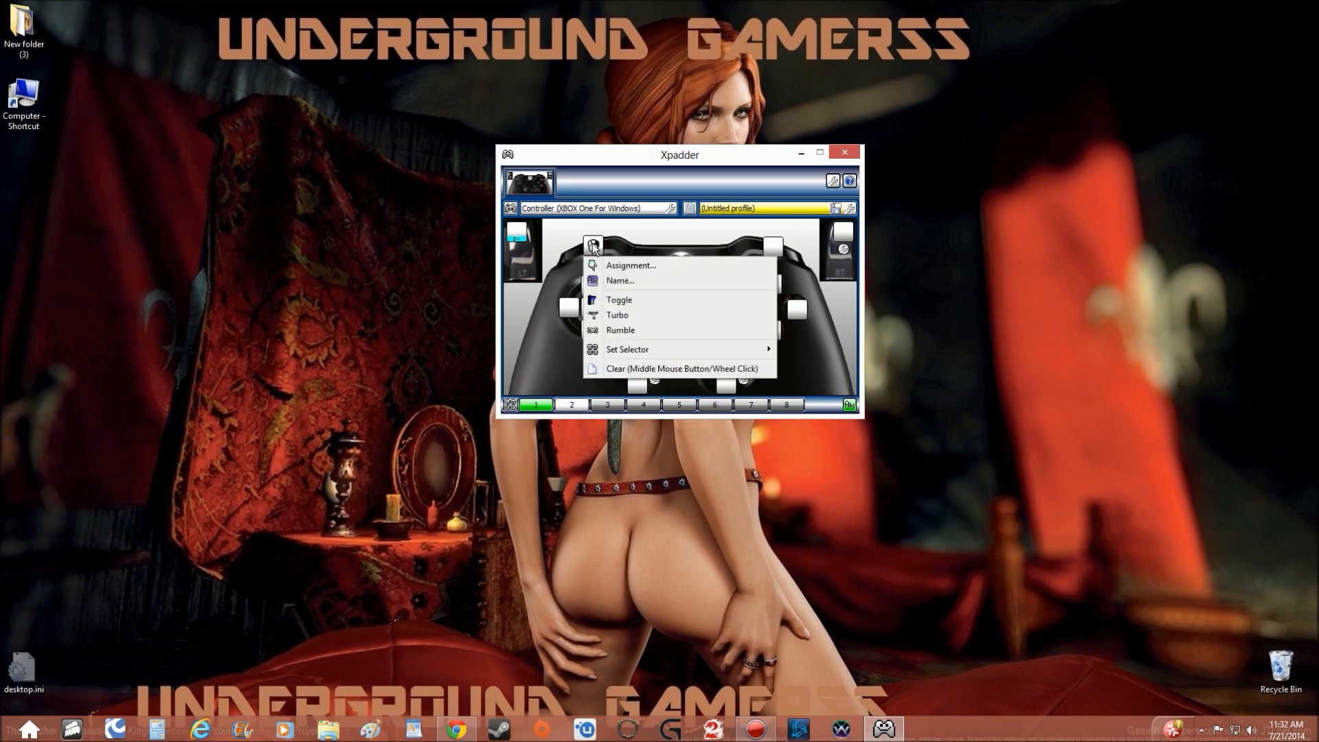
left_click(620, 301)
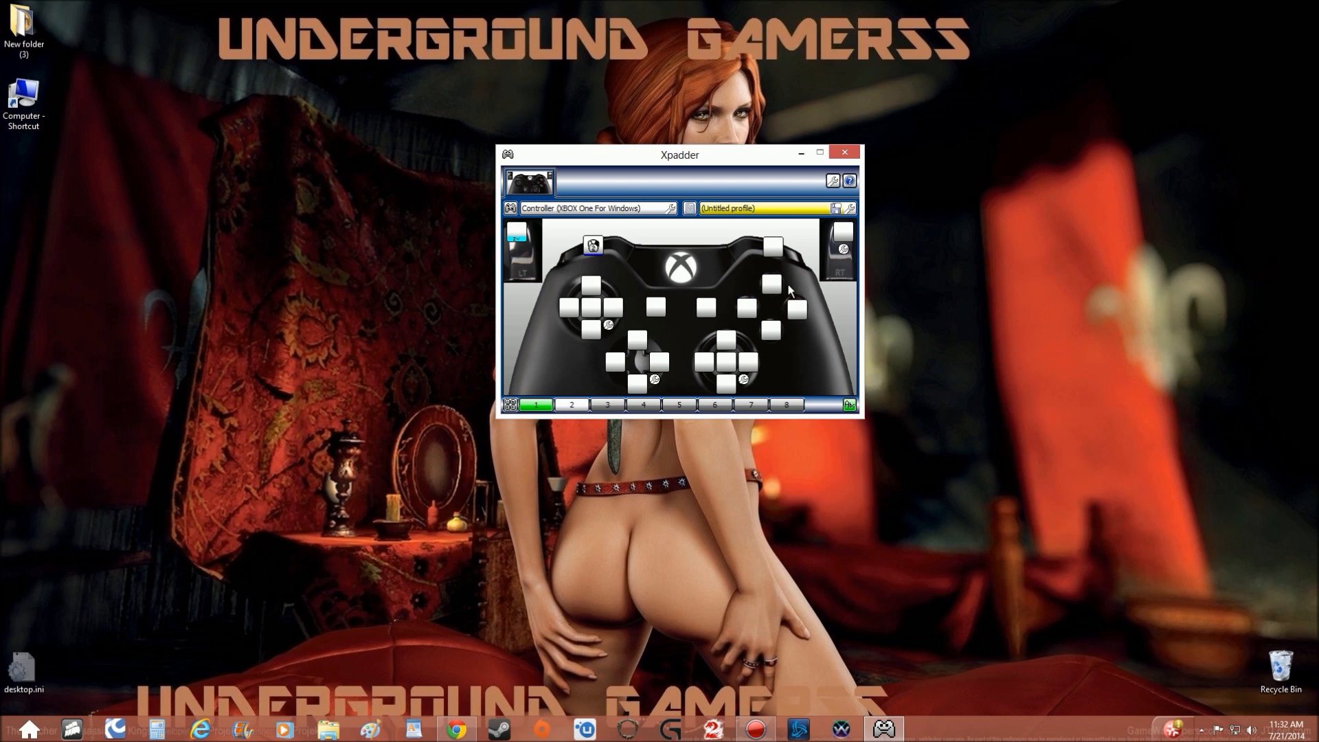
Assign the X key to the right shoulder button and name the assignment "X-heal".
right_click(773, 246)
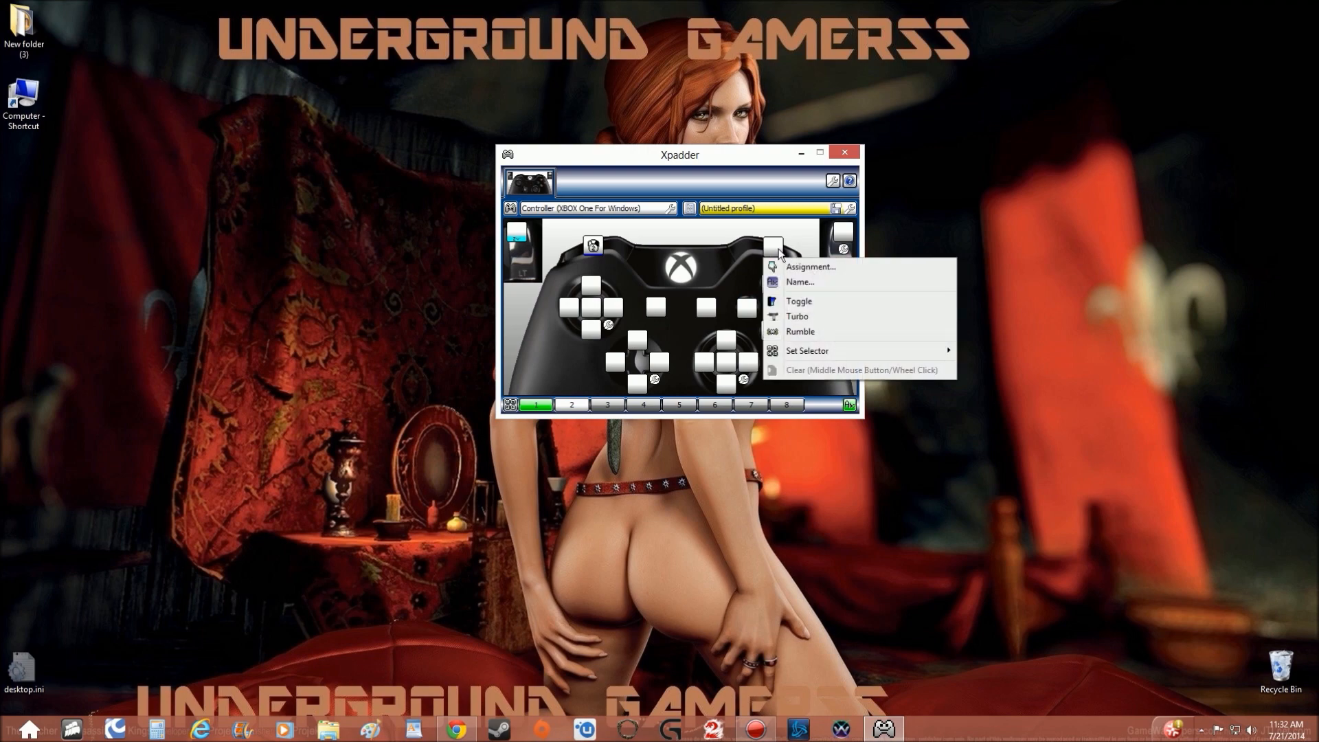
left_click(787, 266)
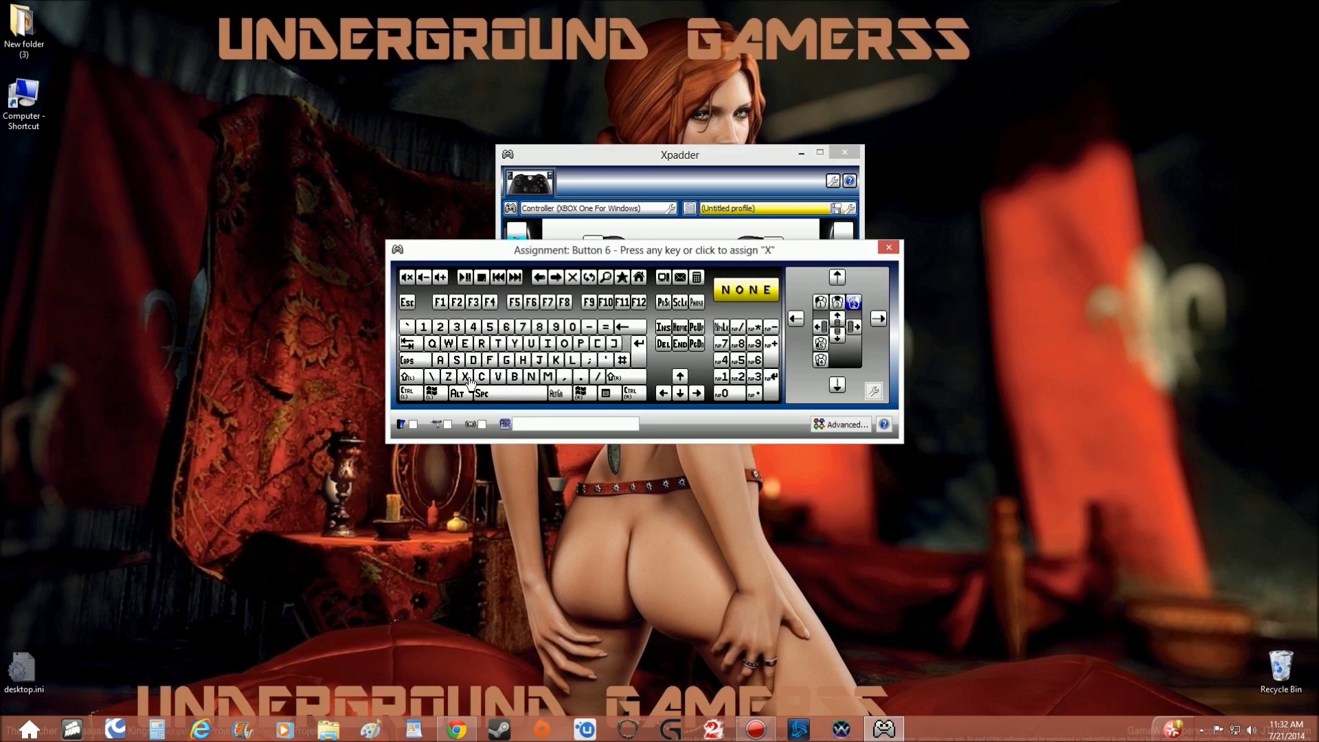
left_click(544, 424)
type("X-hEAL")
key("BackSpace")
key("BackSpace")
key("BackSpace")
type("eal")
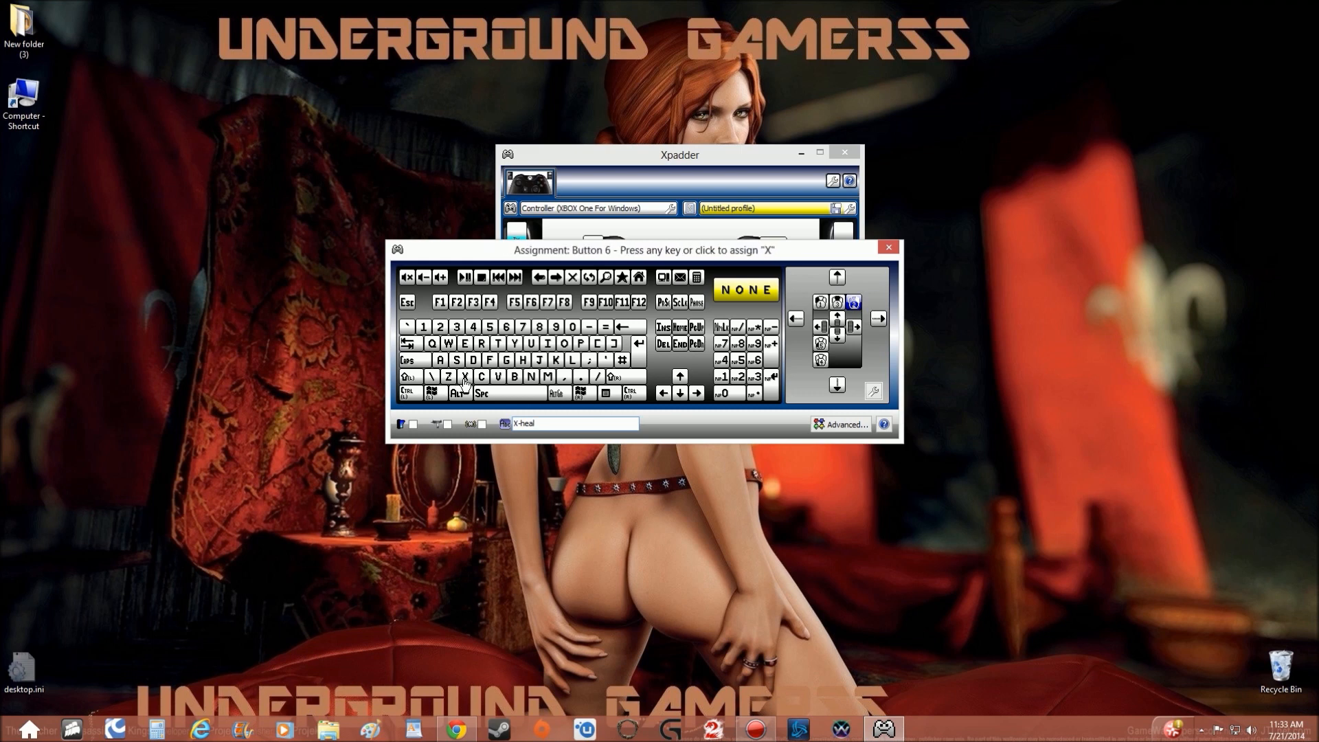
left_click(465, 380)
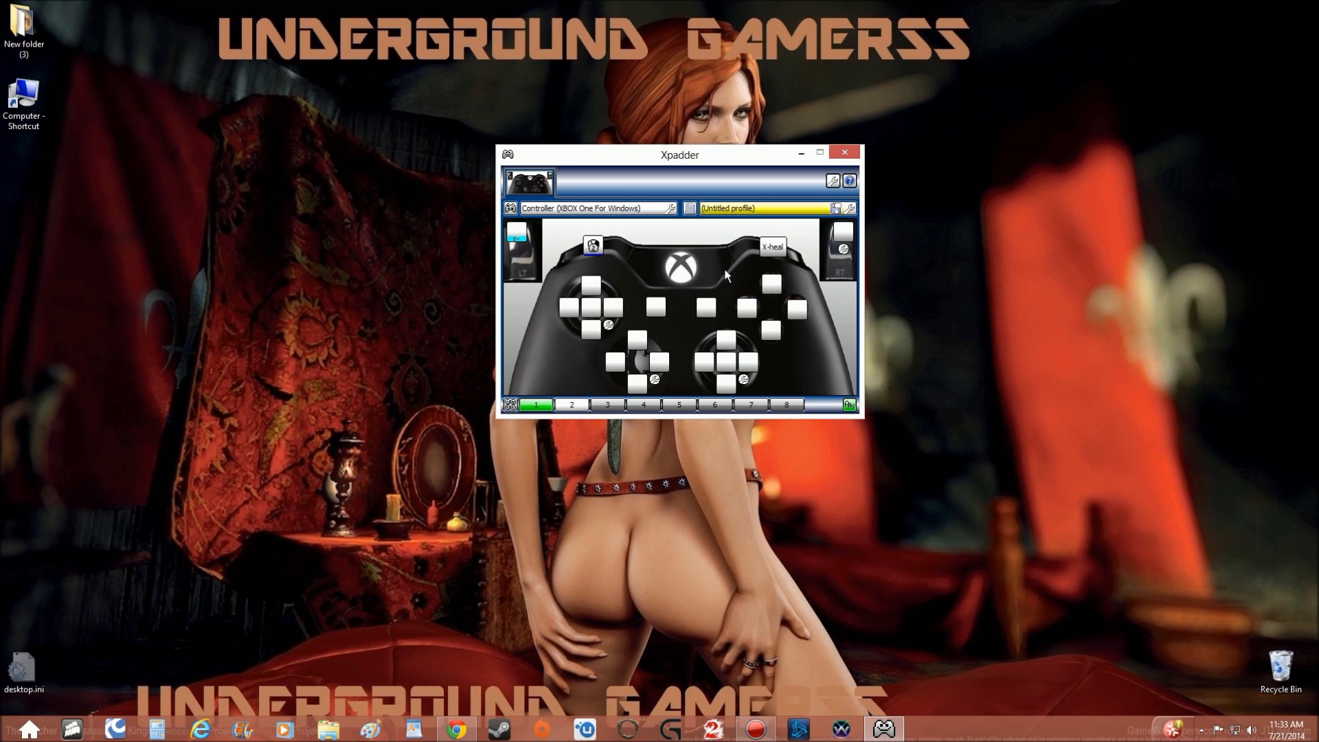
Assign the 1 key to the right trigger.
left_click(843, 233)
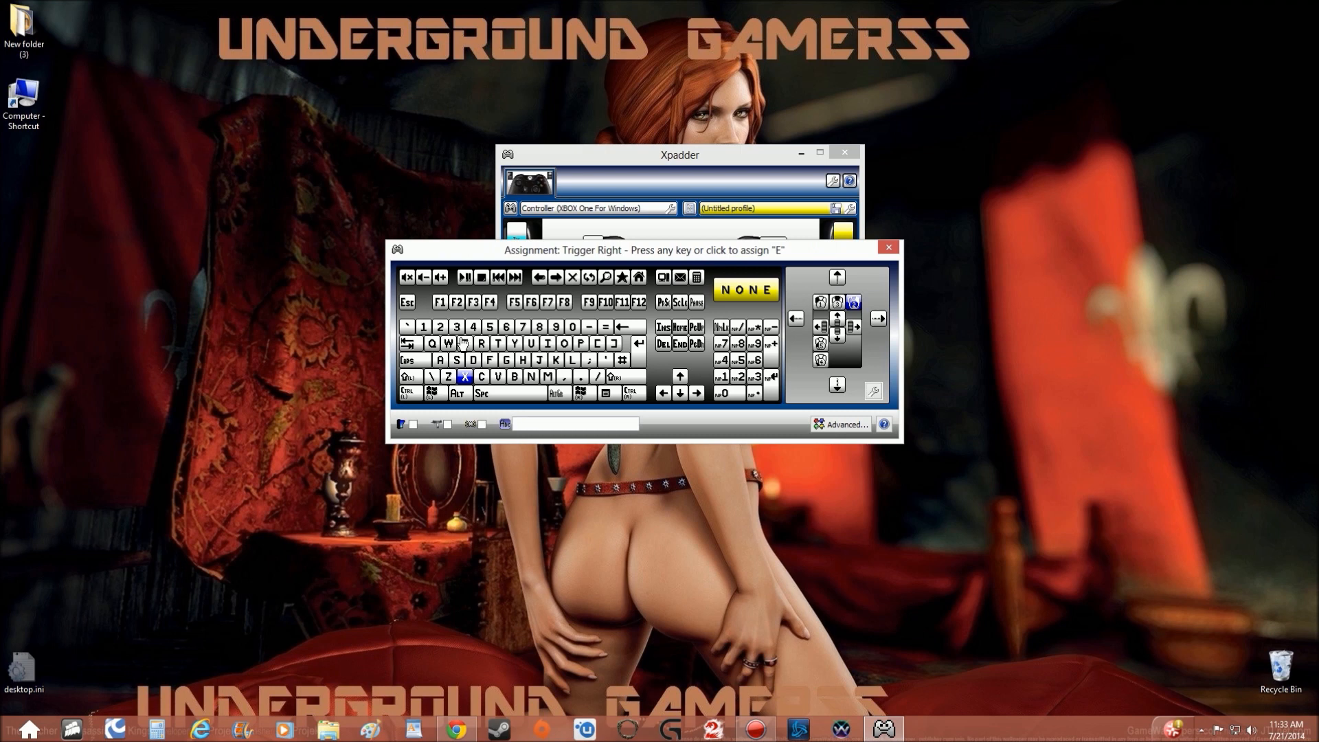
left_click(422, 325)
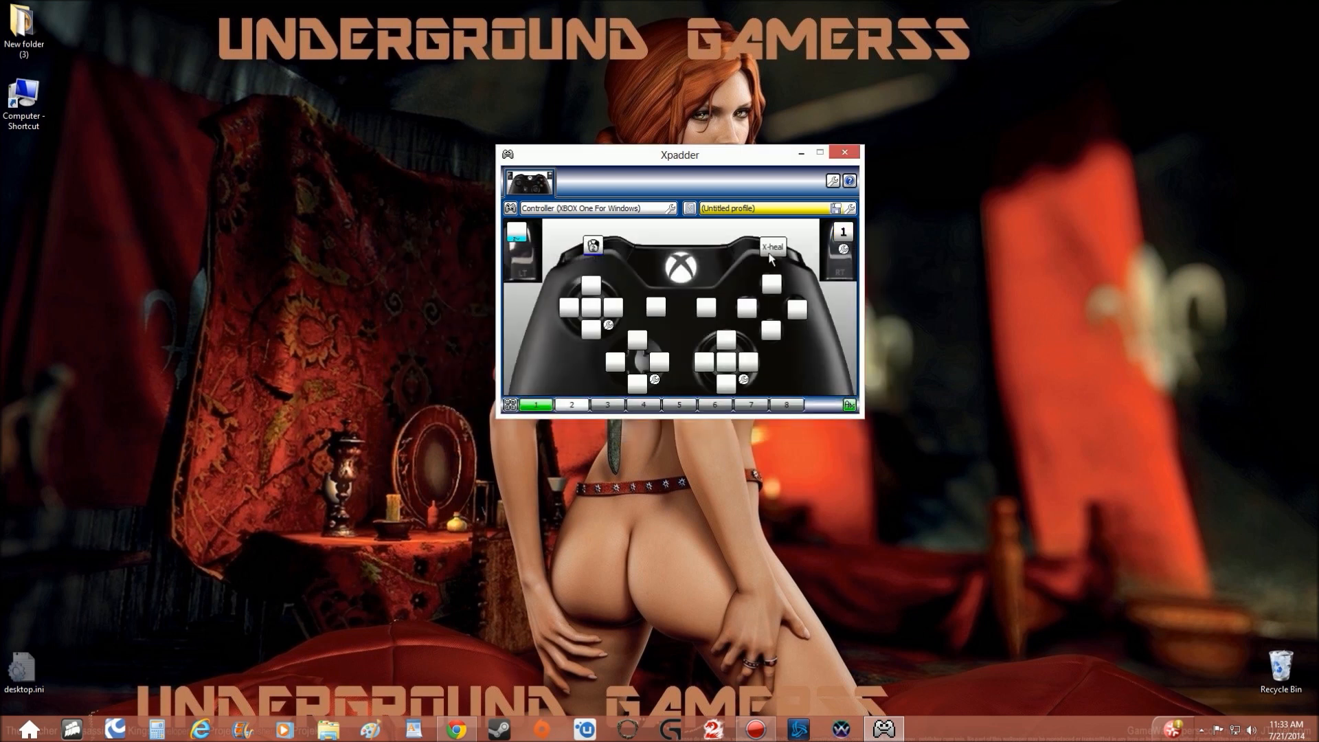
Assign W, Q, E and S to the left stick's up, left, right and down directions.
left_click(593, 285)
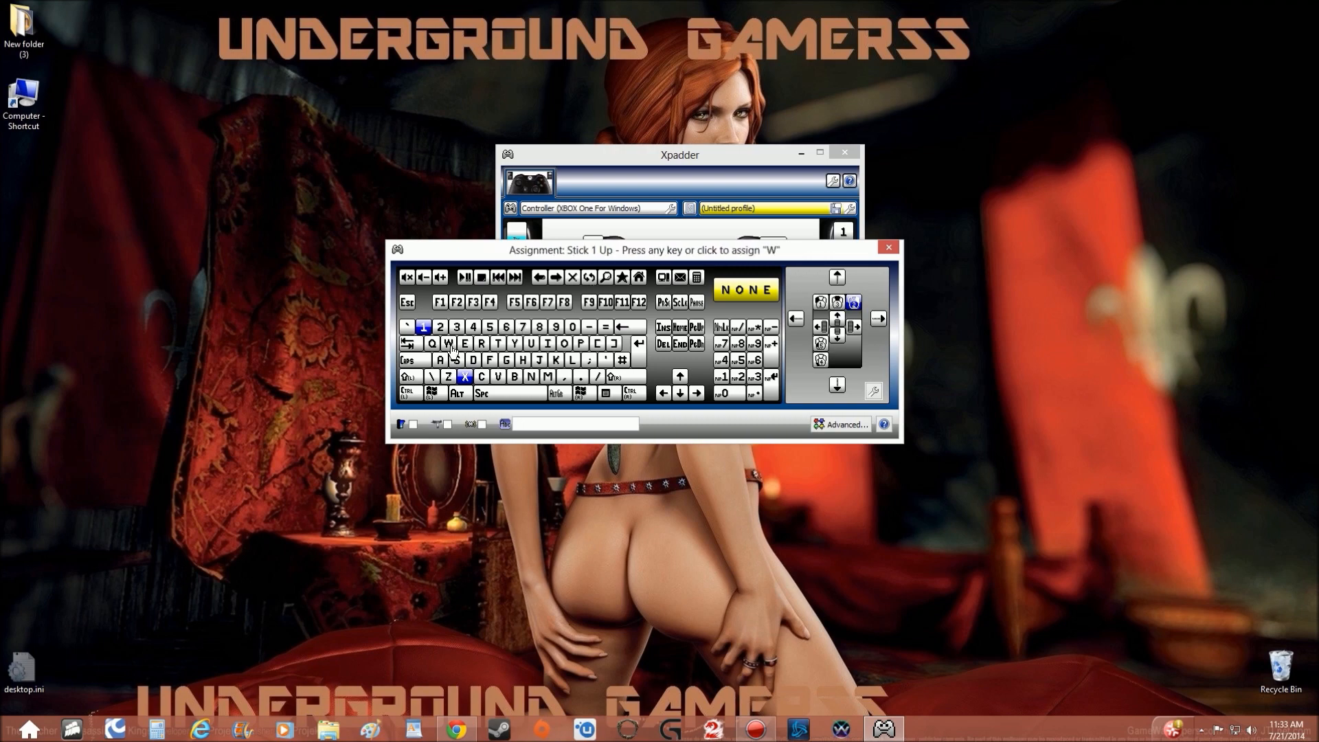
left_click(450, 350)
left_click(554, 310)
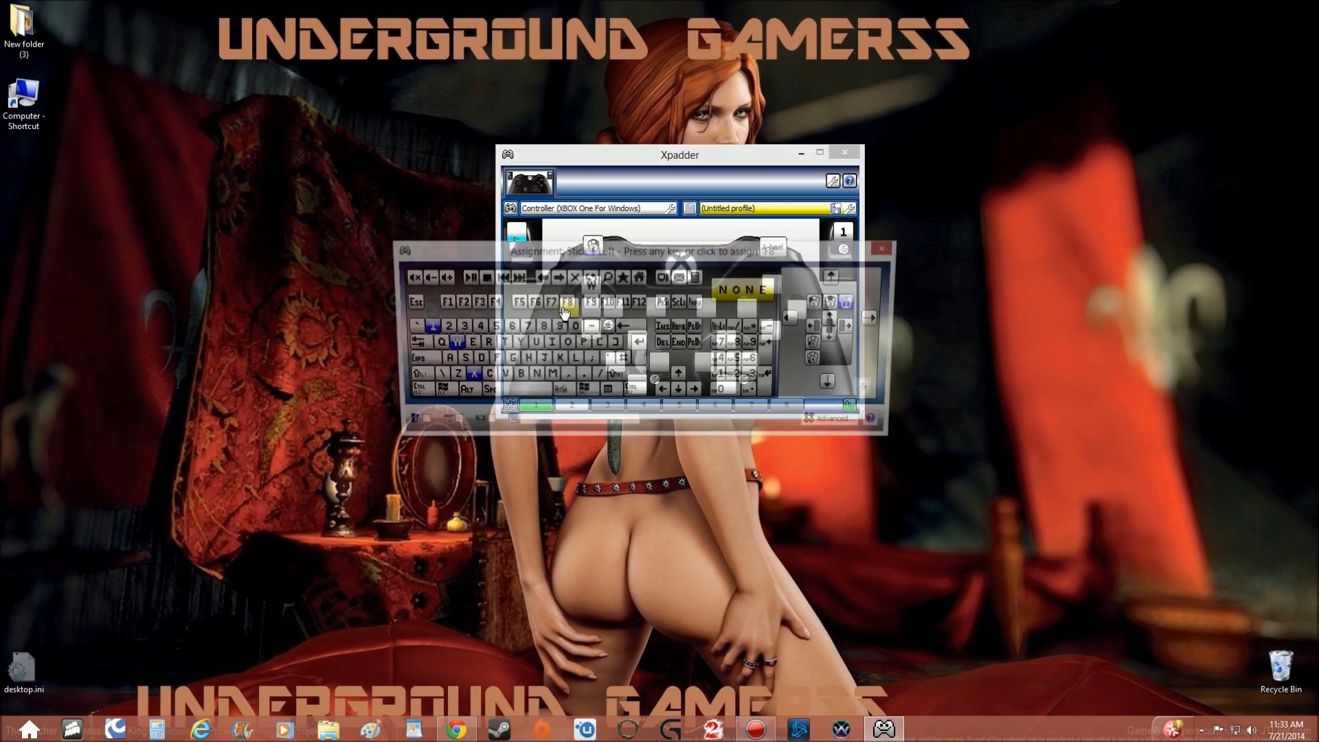
left_click(433, 343)
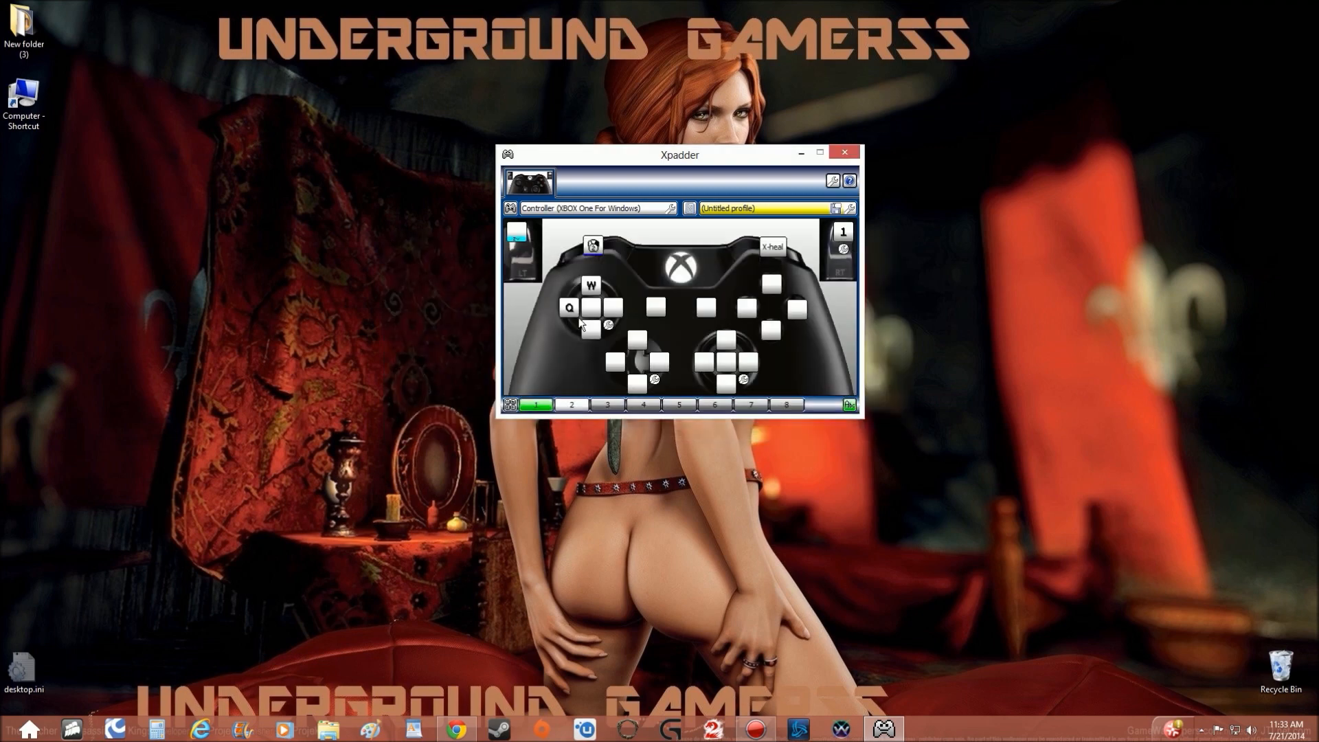
left_click(616, 308)
left_click(466, 347)
left_click(599, 327)
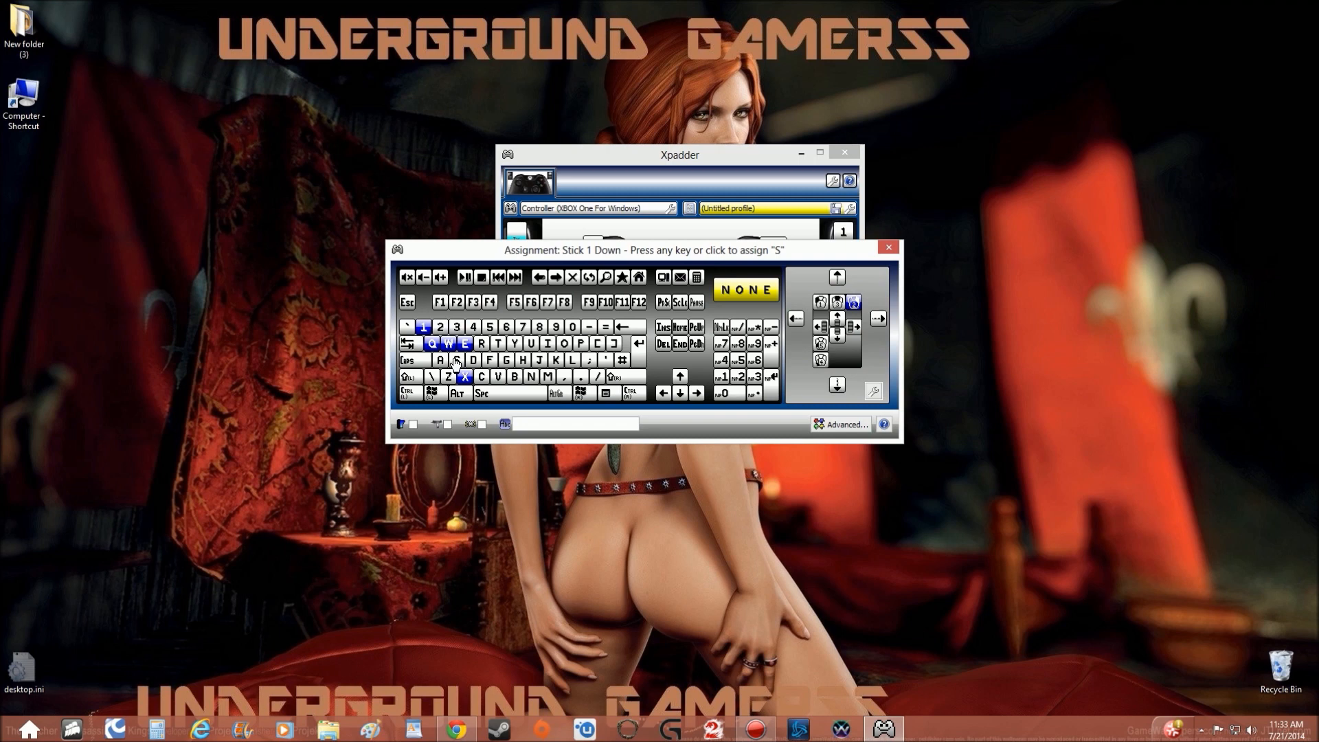
left_click(459, 362)
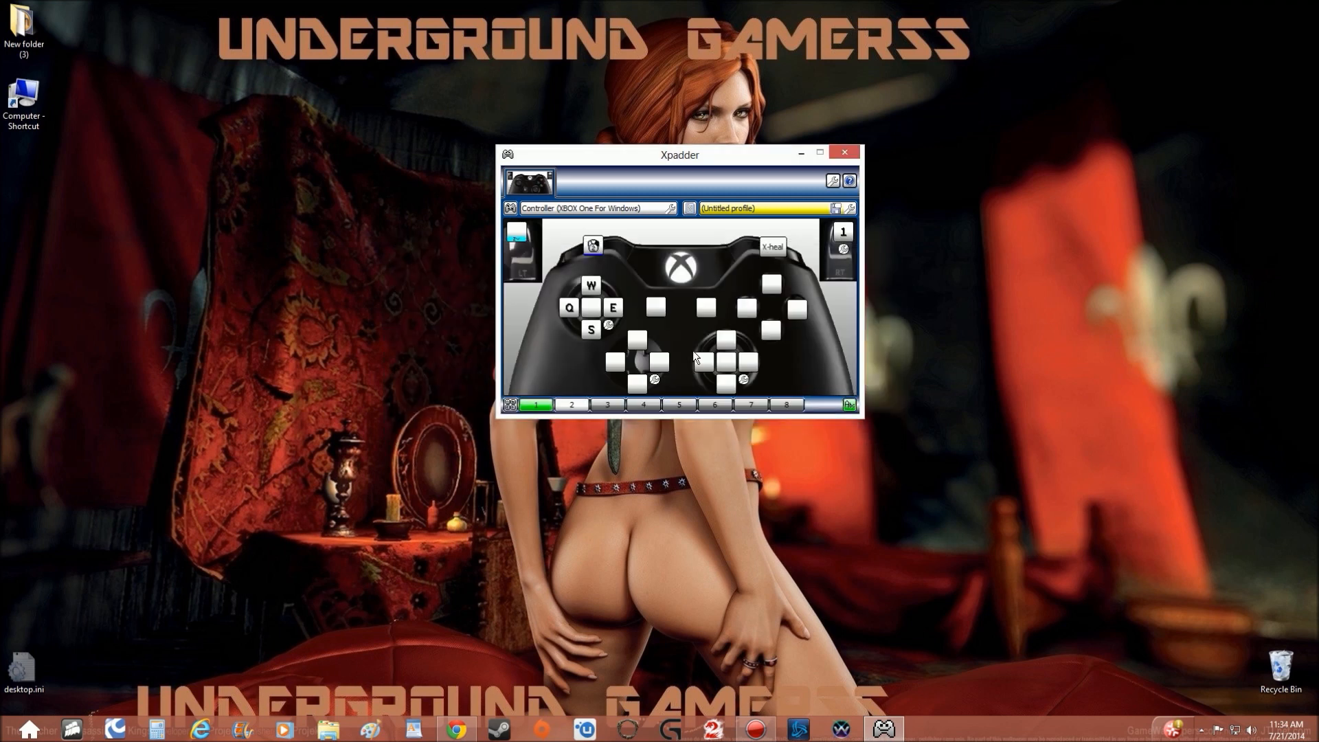
Assign Left Shift to the left stick's click button and name the assignment "Run".
left_click(591, 310)
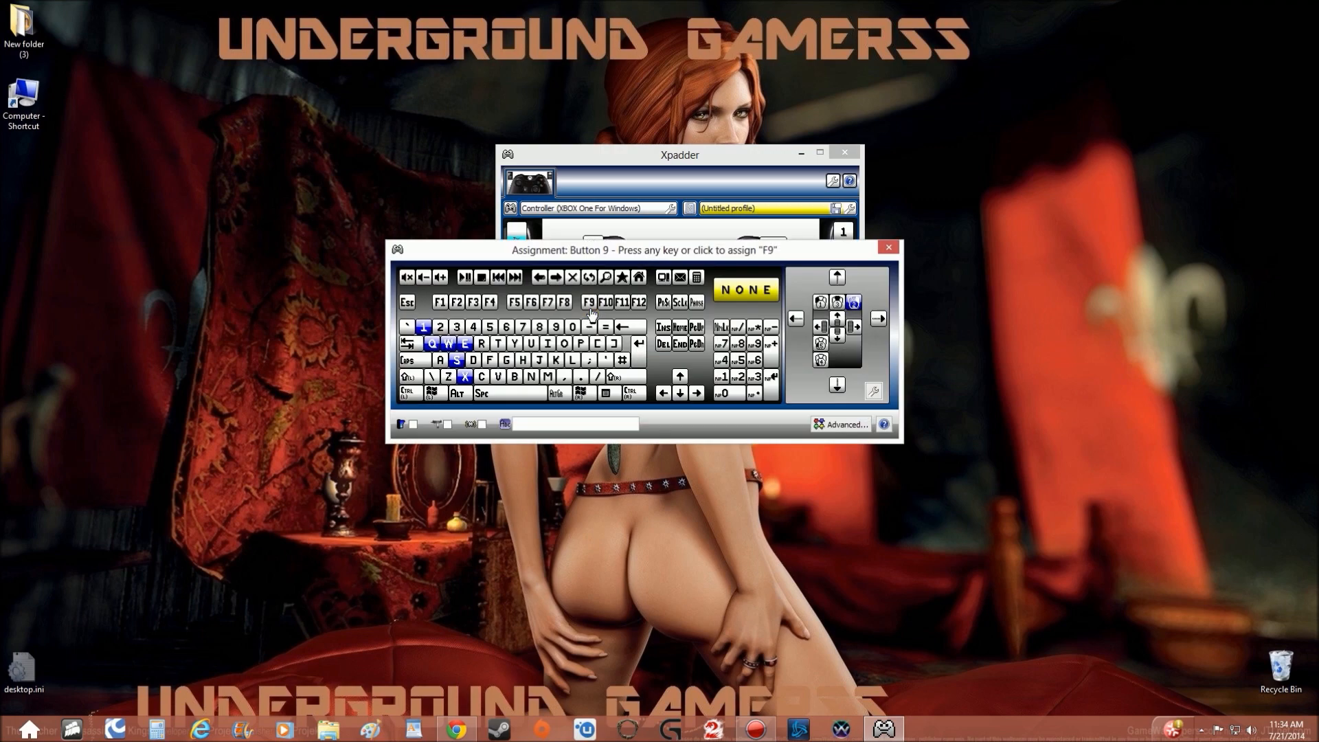
left_click(408, 382)
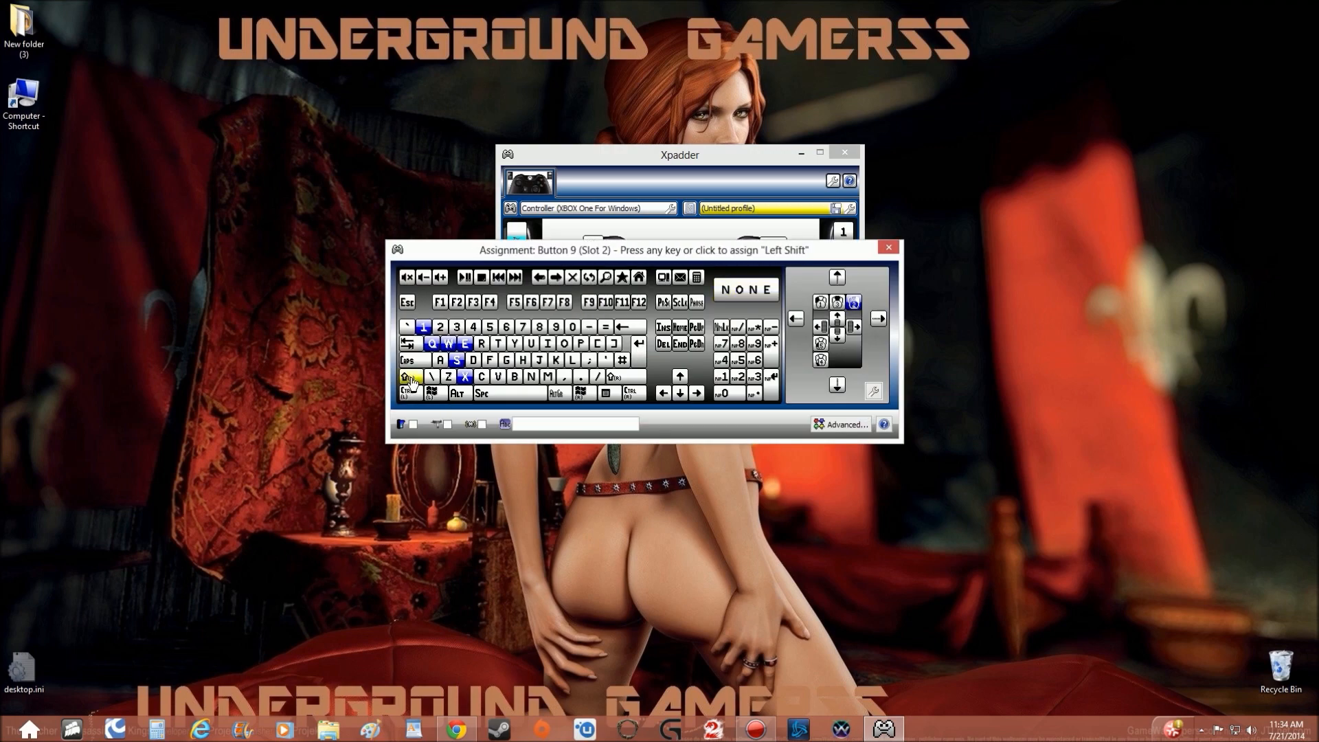
left_click(535, 426)
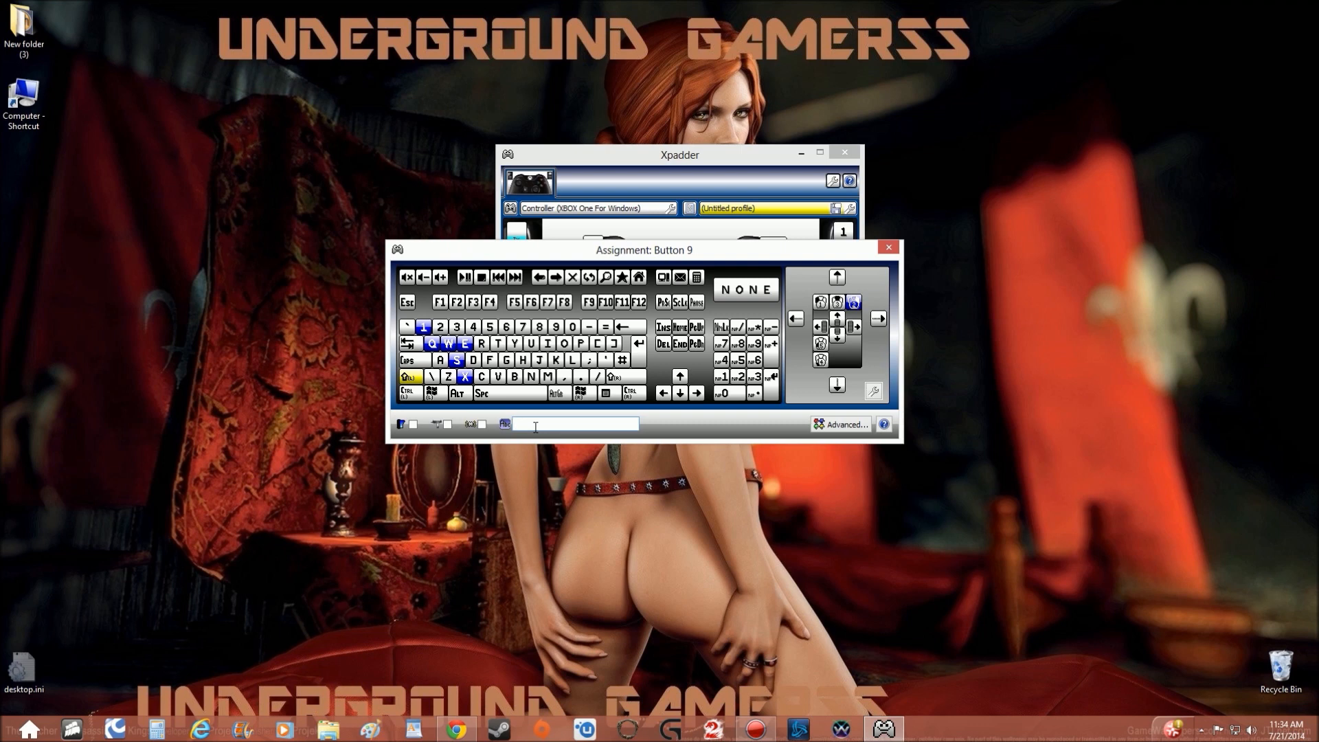
type("Run")
left_click(888, 247)
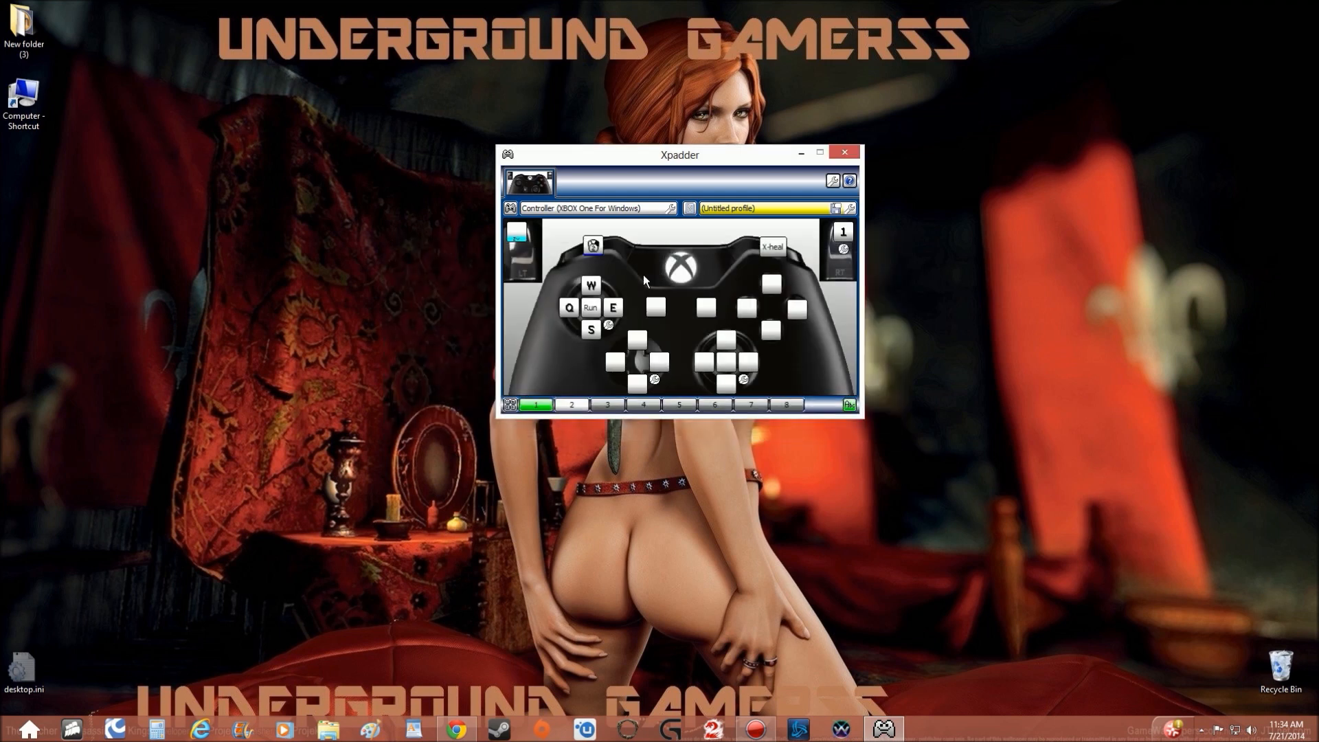
right_click(592, 310)
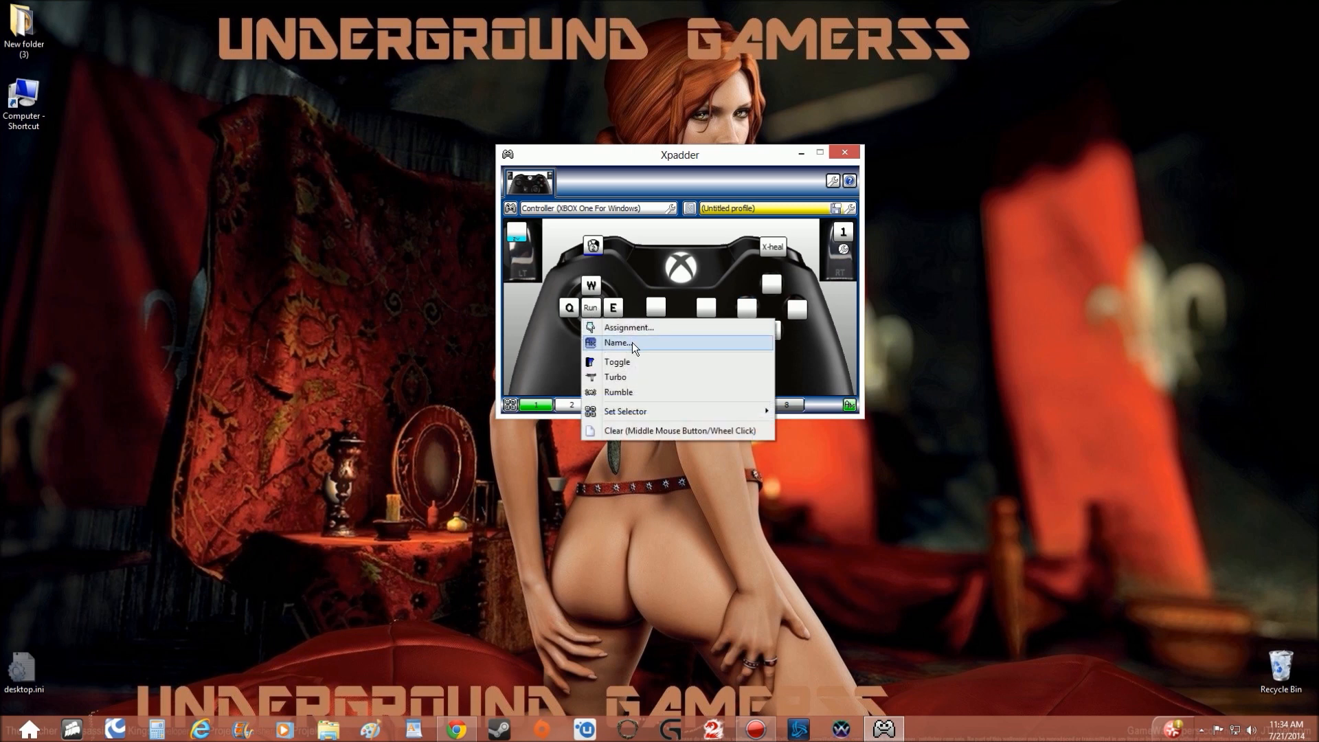
left_click(680, 155)
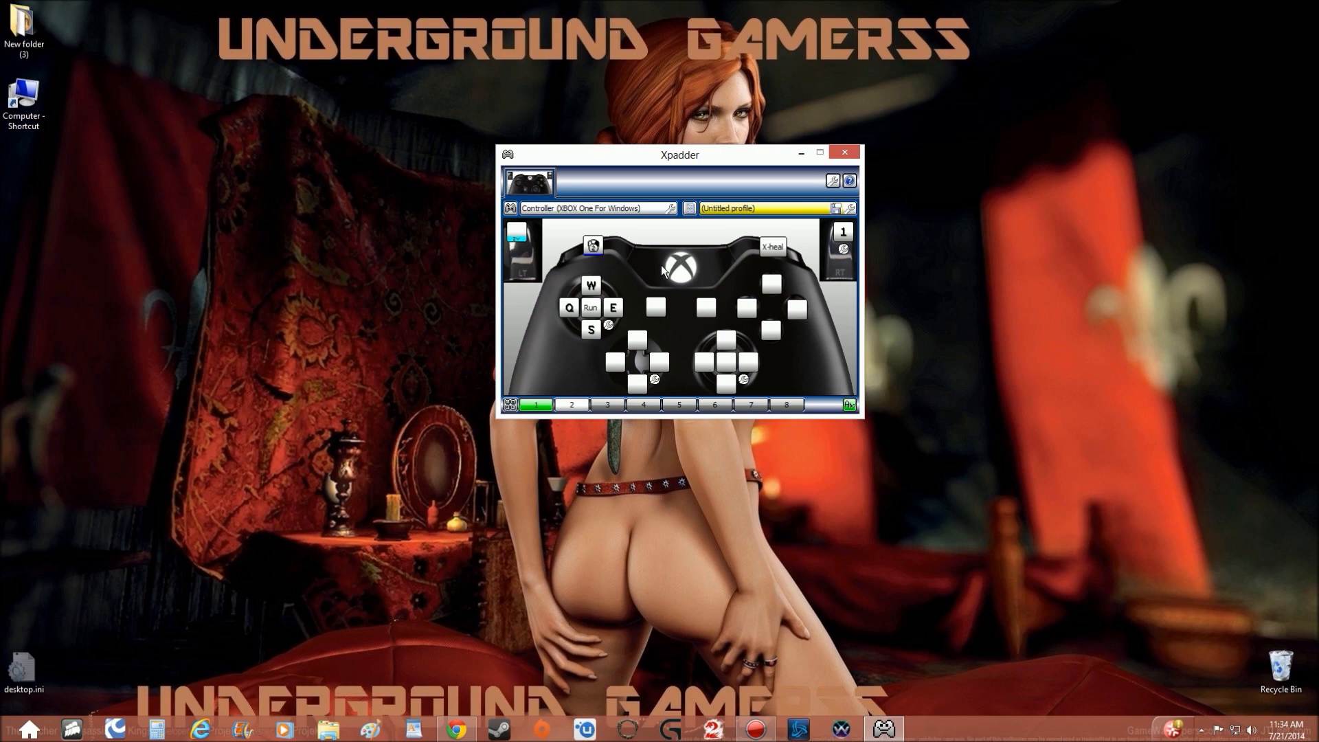
Assign Mouse Move Up to the right stick's up direction.
left_click(730, 337)
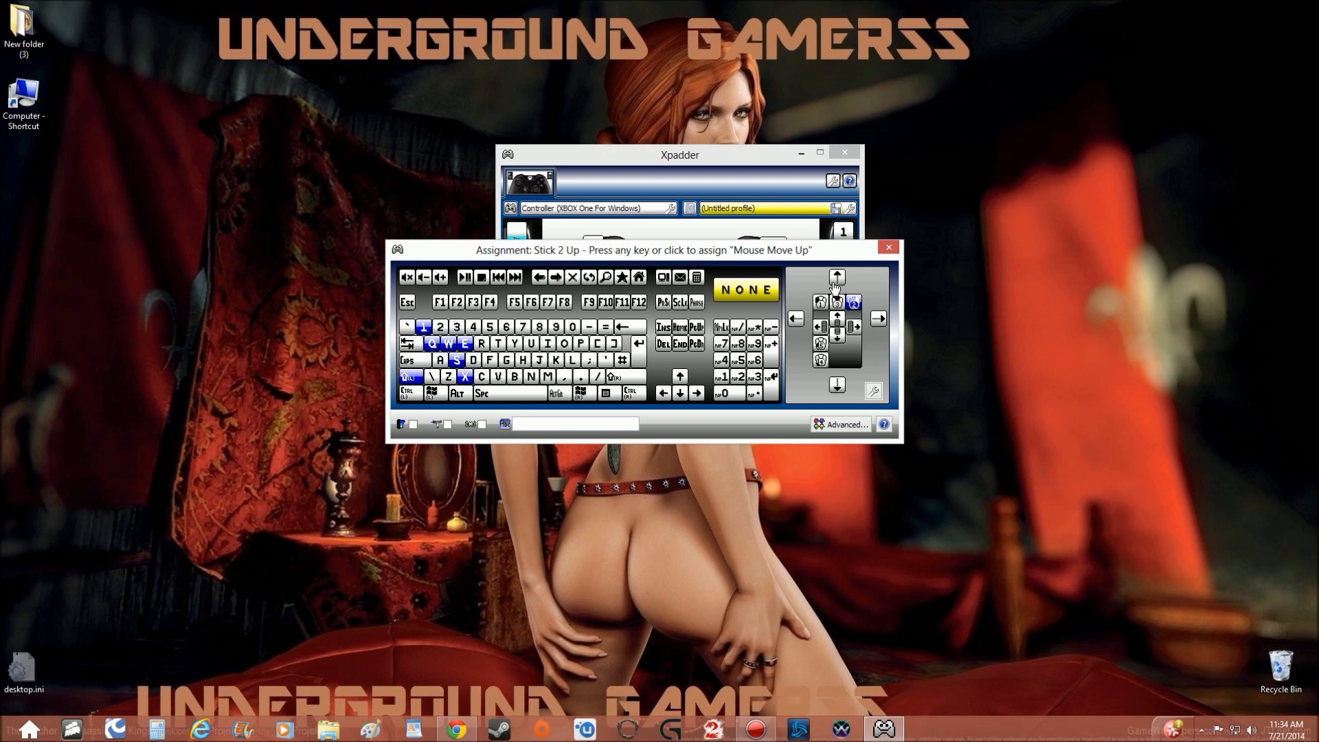
left_click(836, 280)
Assign mouse movement up, left, right and down to the Y, X, B and A face buttons.
left_click(780, 286)
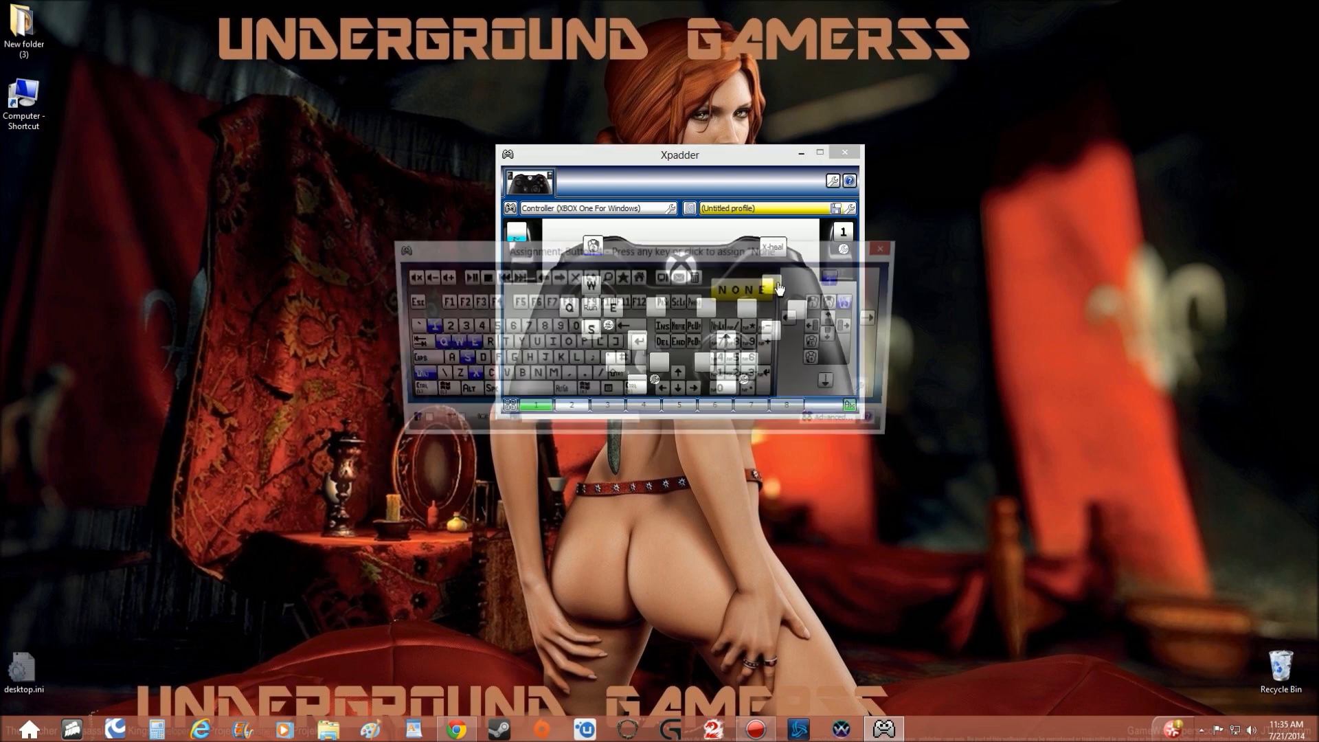
left_click(835, 273)
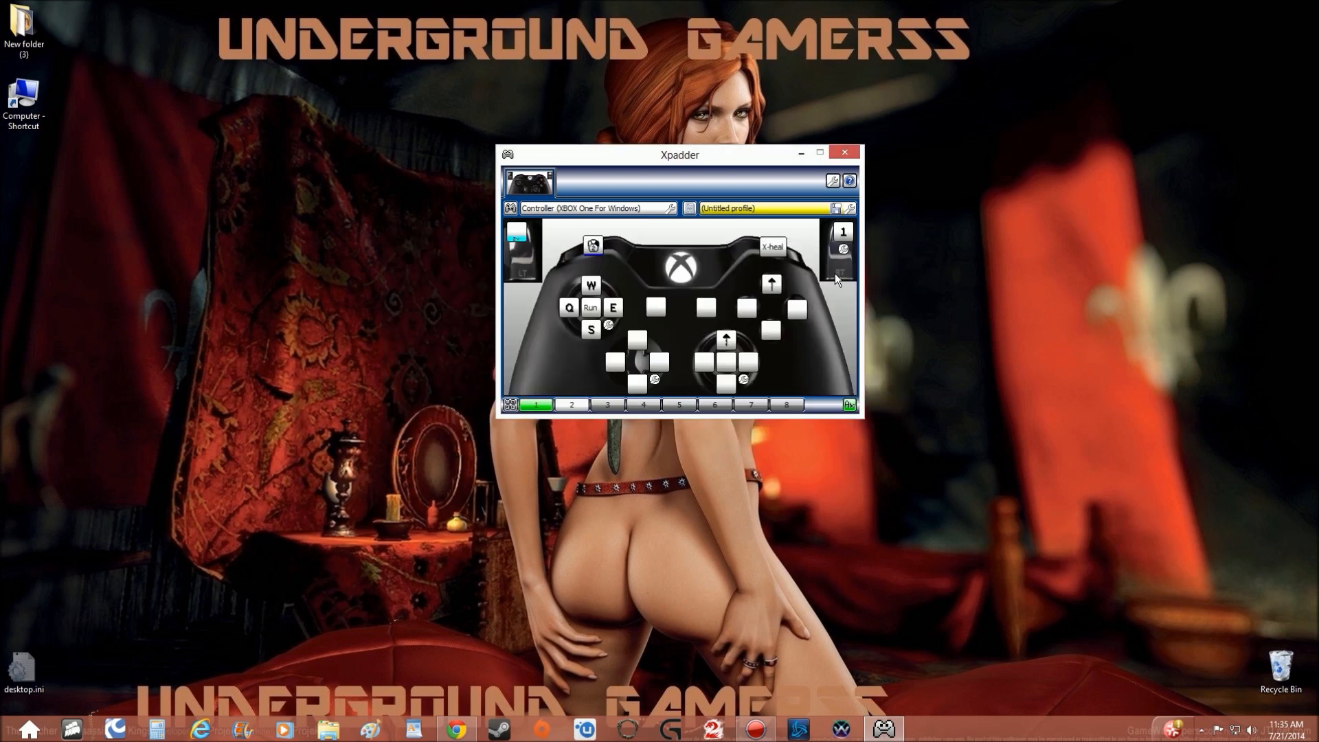
left_click(748, 308)
left_click(796, 318)
left_click(810, 311)
left_click(879, 318)
left_click(771, 329)
left_click(838, 383)
Clear the mouse-movement assignments from all four face buttons.
right_click(764, 338)
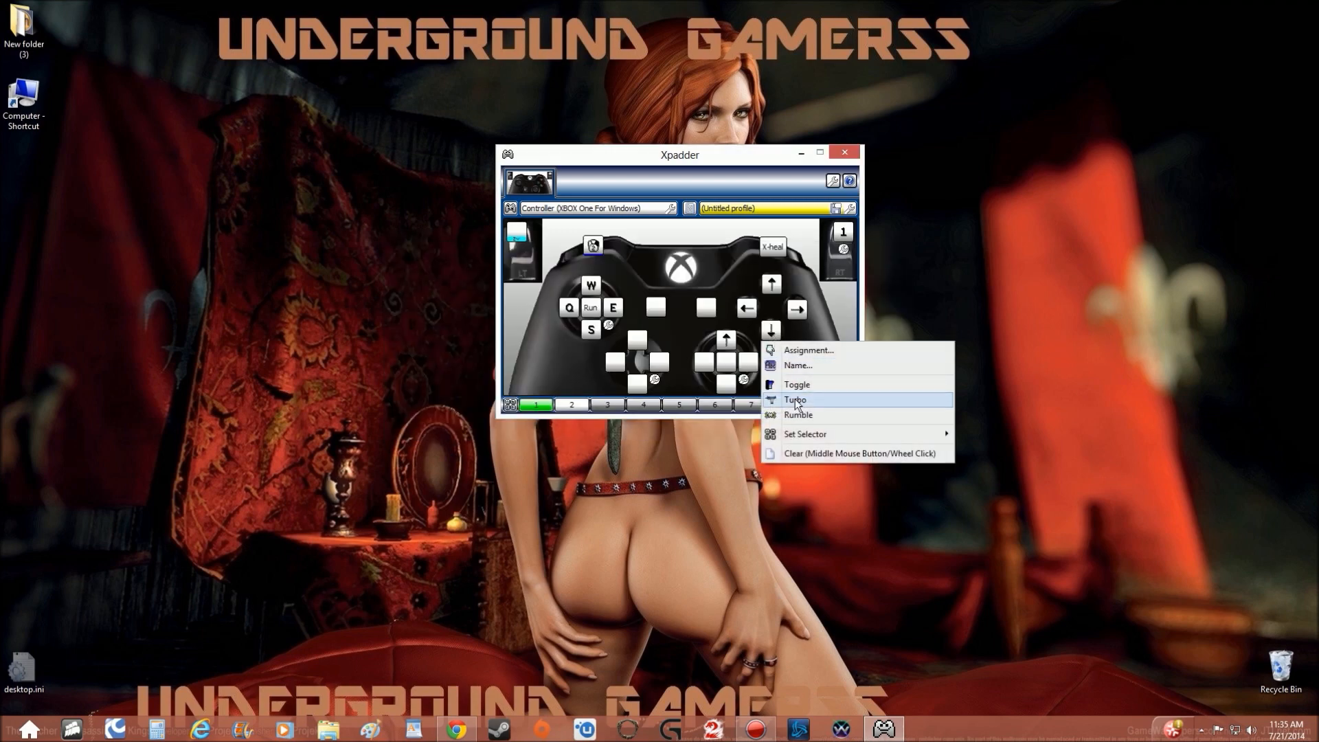
left_click(779, 453)
right_click(747, 308)
left_click(794, 431)
right_click(762, 290)
left_click(797, 402)
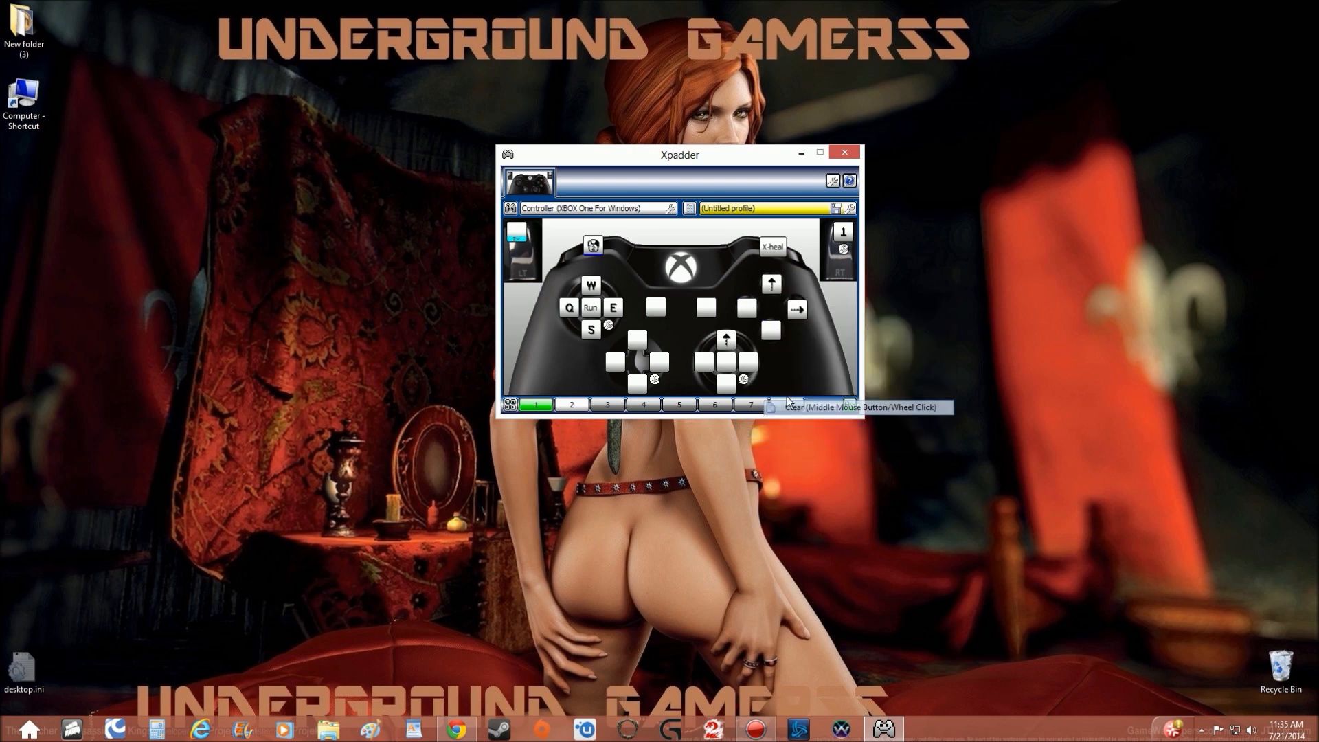
right_click(789, 320)
left_click(837, 433)
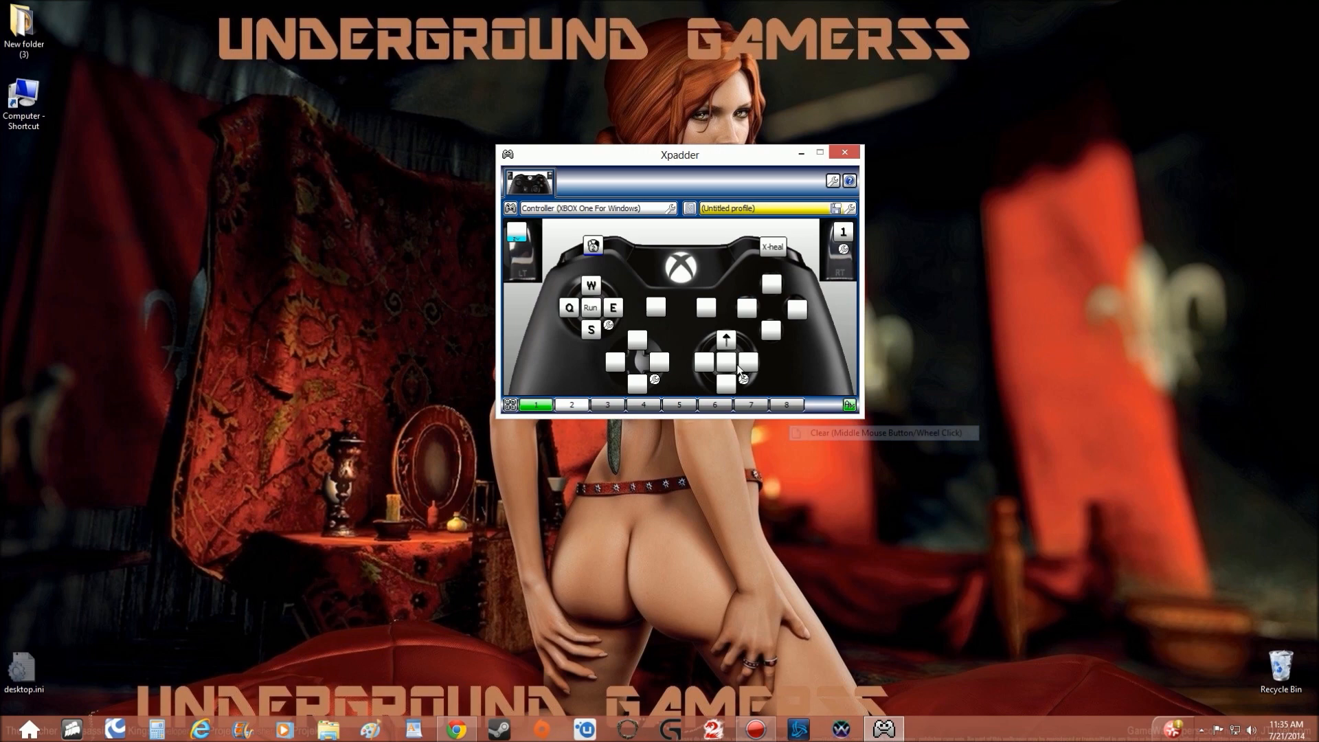
Assign mouse movement left, right and down to the matching directions of the right stick.
left_click(713, 363)
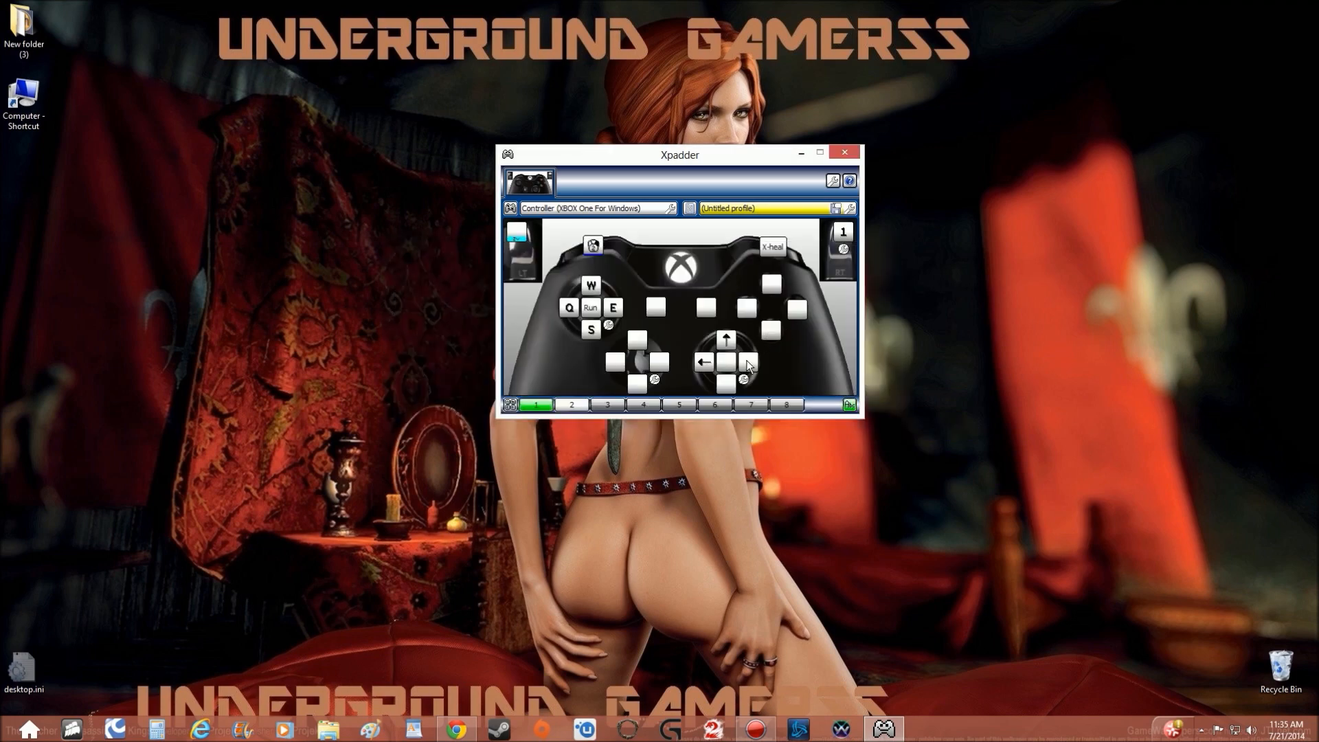
left_click(745, 364)
left_click(880, 318)
left_click(725, 385)
left_click(834, 394)
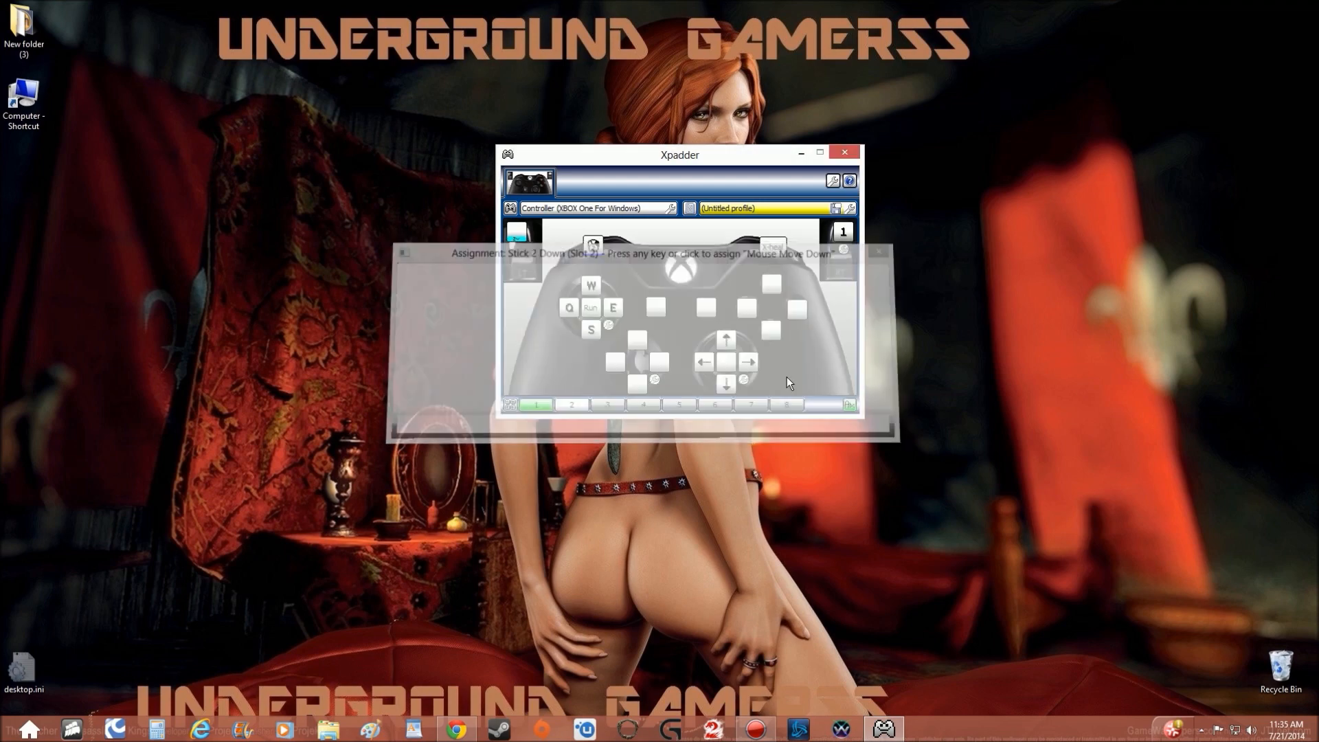
Assign Space to the right stick's click button and name the assignment "jump".
left_click(729, 363)
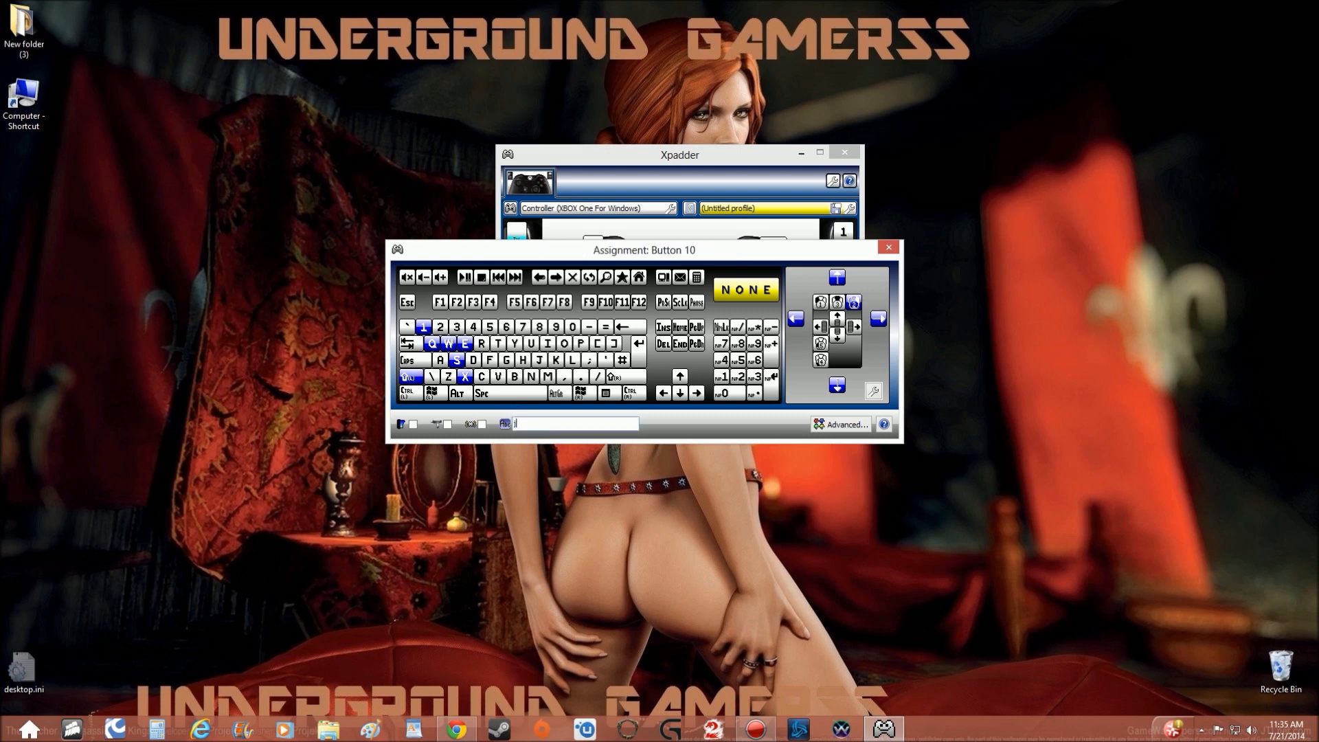
type("jump")
left_click(503, 396)
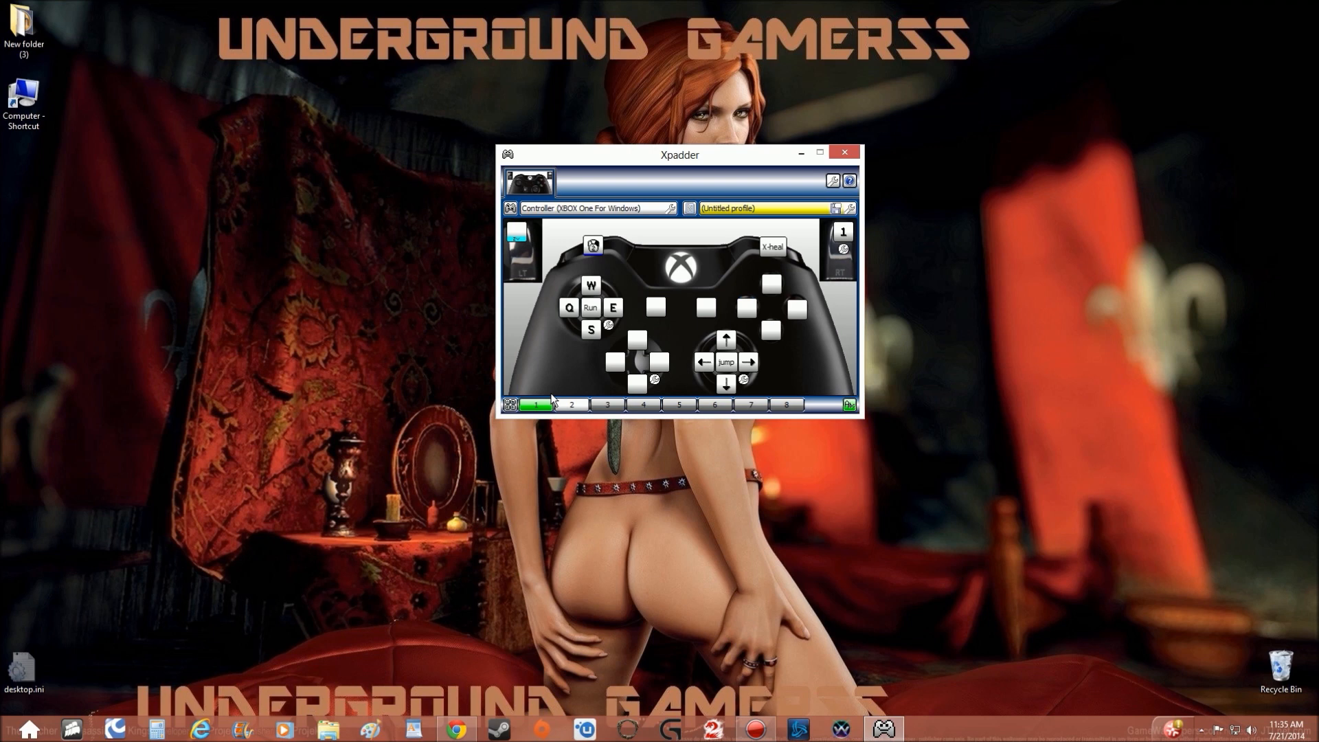
In the right stick's mouse settings, turn on Move Together and set both emulation speeds to 108.
left_click(744, 380)
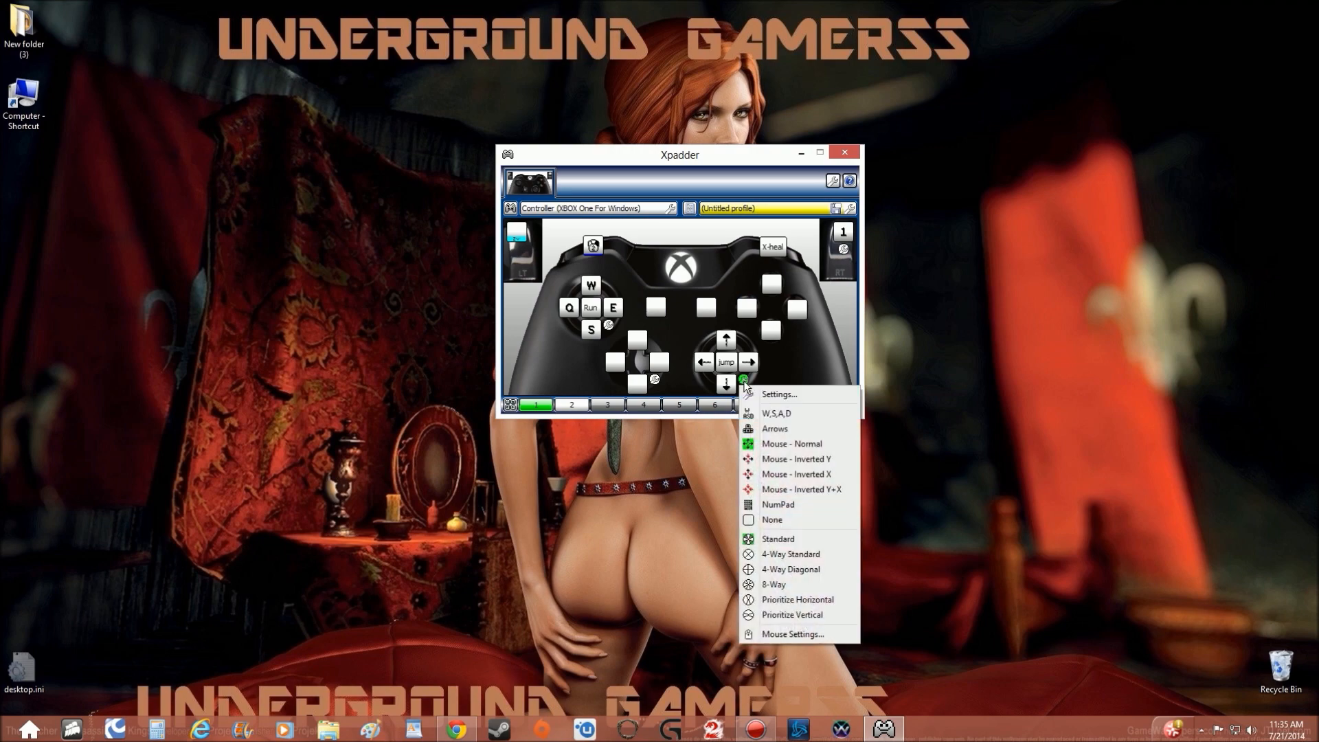
left_click(797, 634)
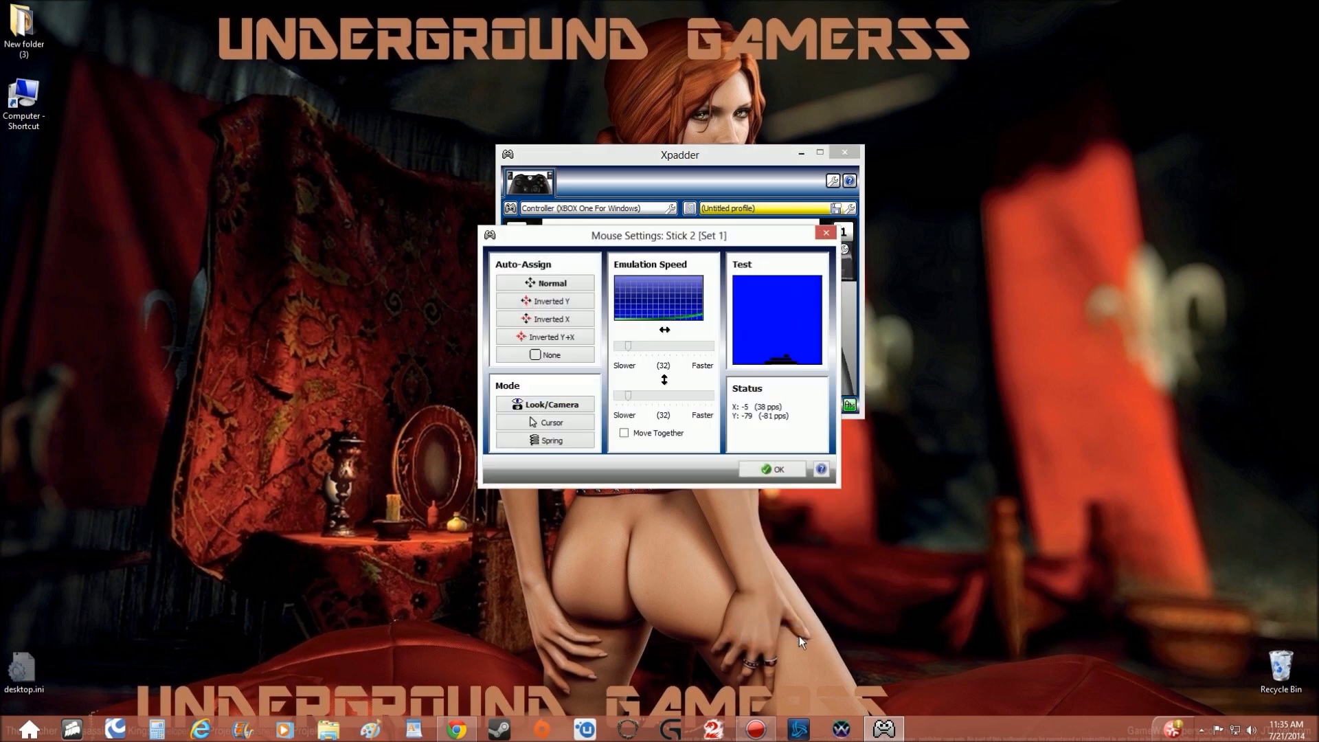
left_click(624, 433)
left_click_drag(627, 396, 658, 397)
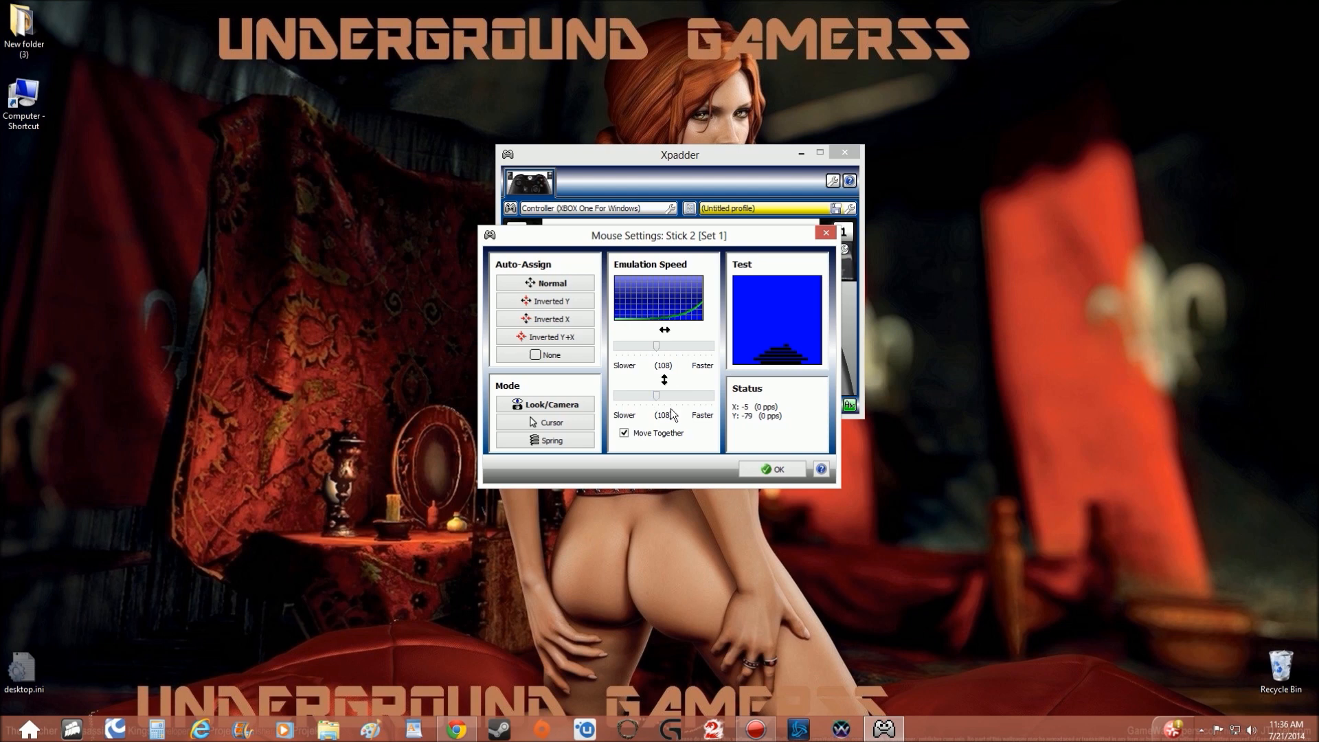
left_click(761, 468)
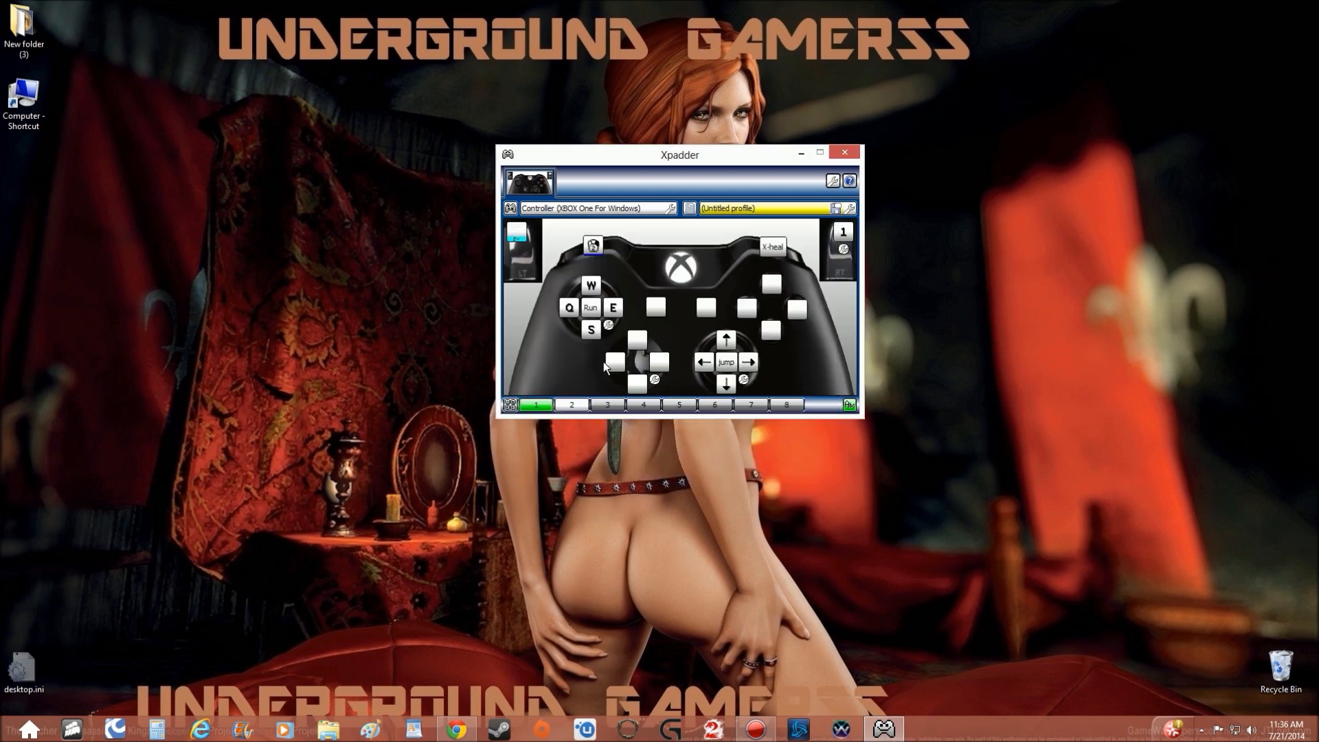
Assign the 6, 7, 8 and 9 keys to the D-pad's up, right, down and left directions.
left_click(638, 341)
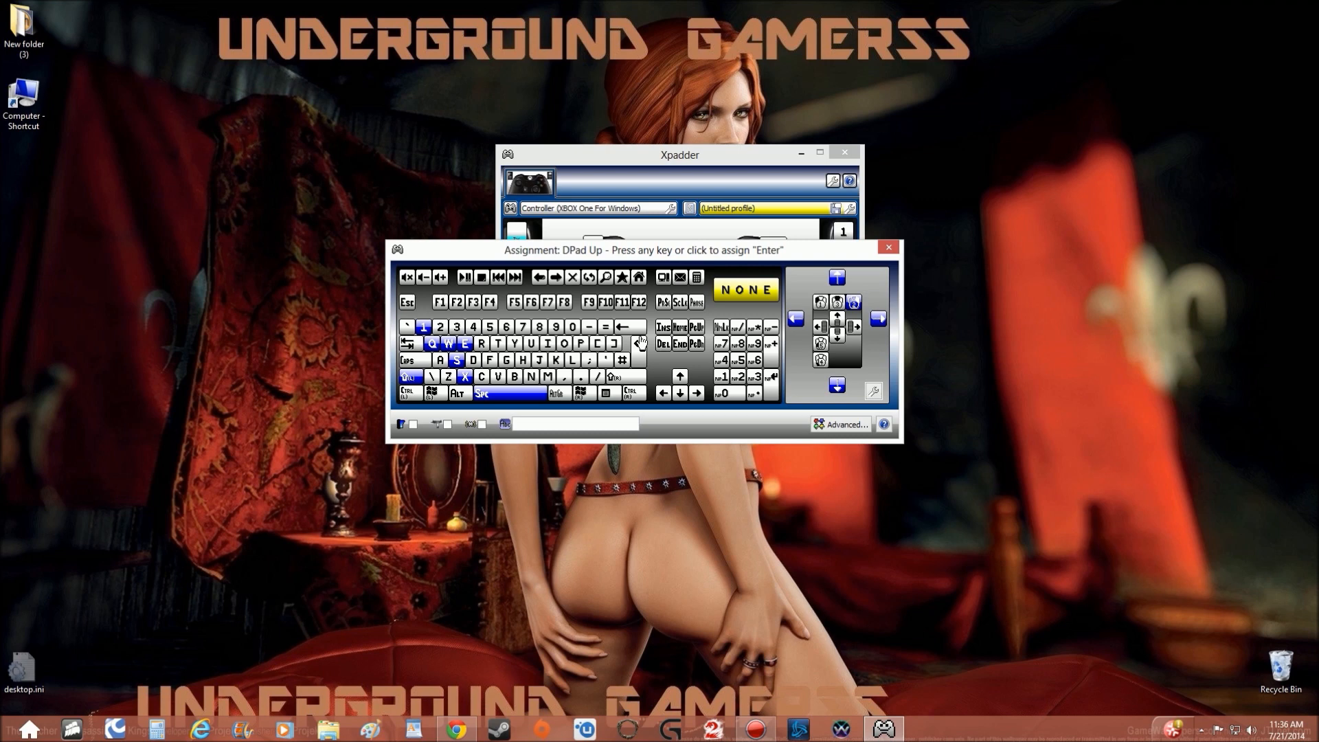
left_click(506, 326)
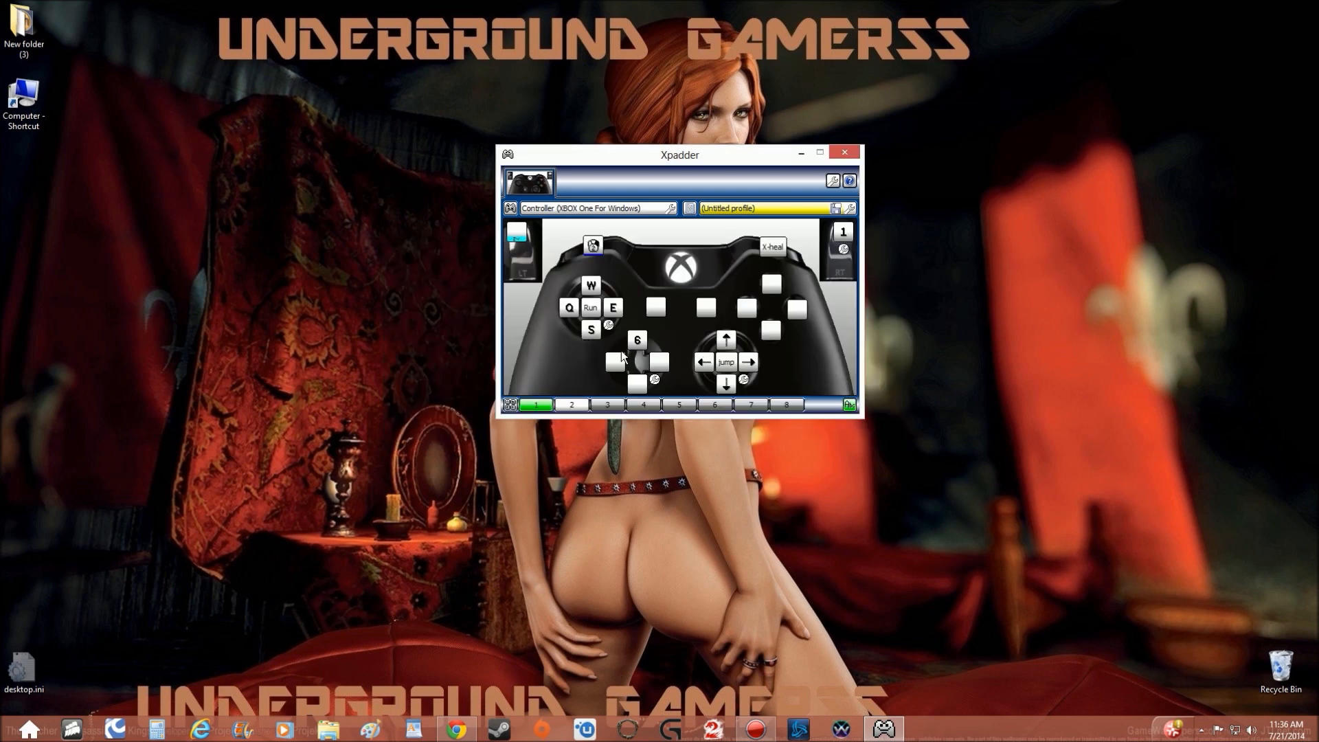
left_click(654, 369)
left_click(523, 332)
left_click(635, 386)
left_click(549, 334)
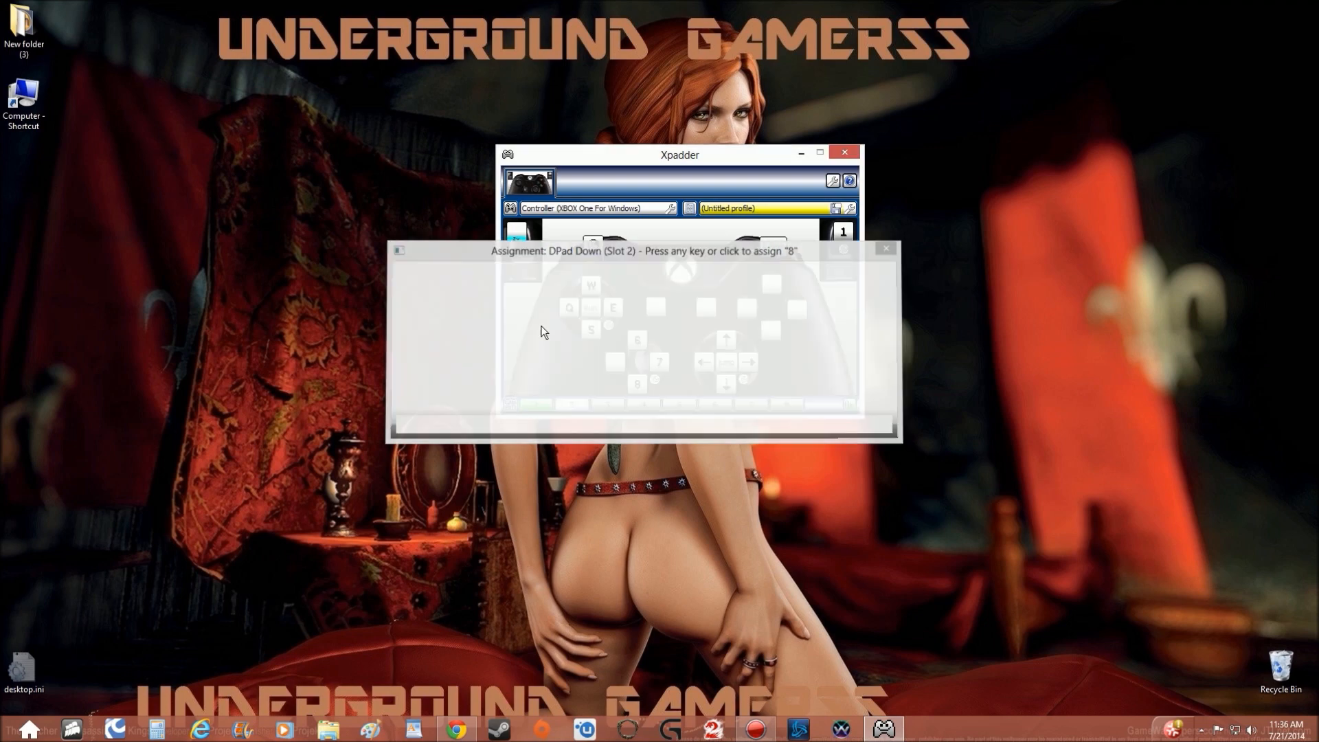
left_click(609, 357)
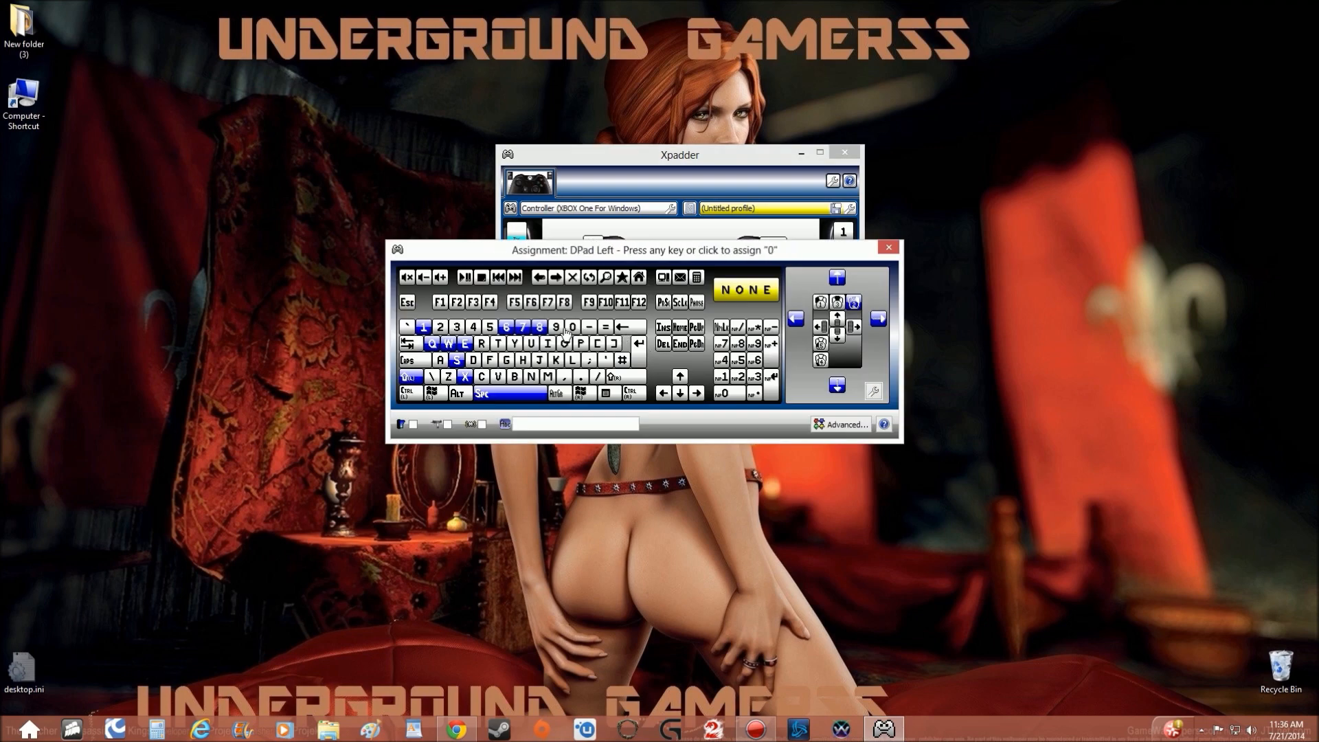
left_click(556, 328)
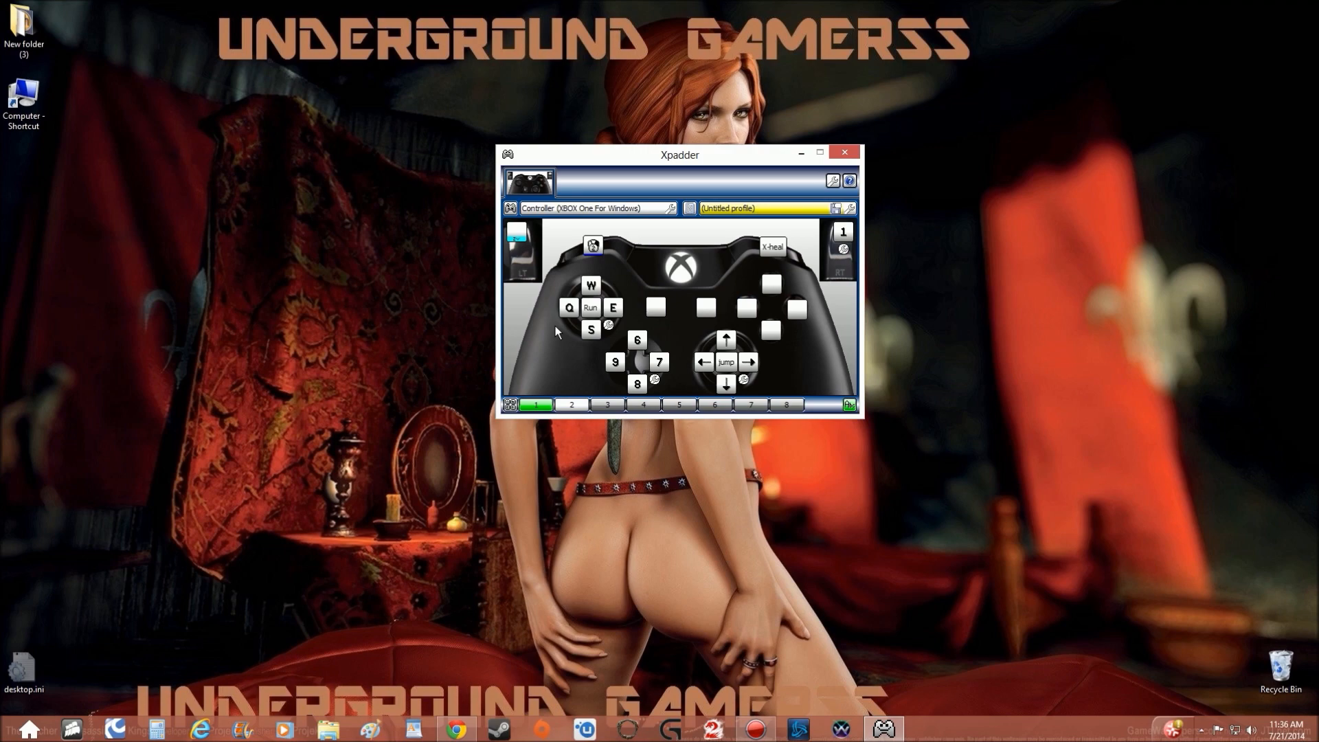
Assign the 2, 3, 4 and 5 keys to the A, X, Y and B face buttons.
left_click(771, 331)
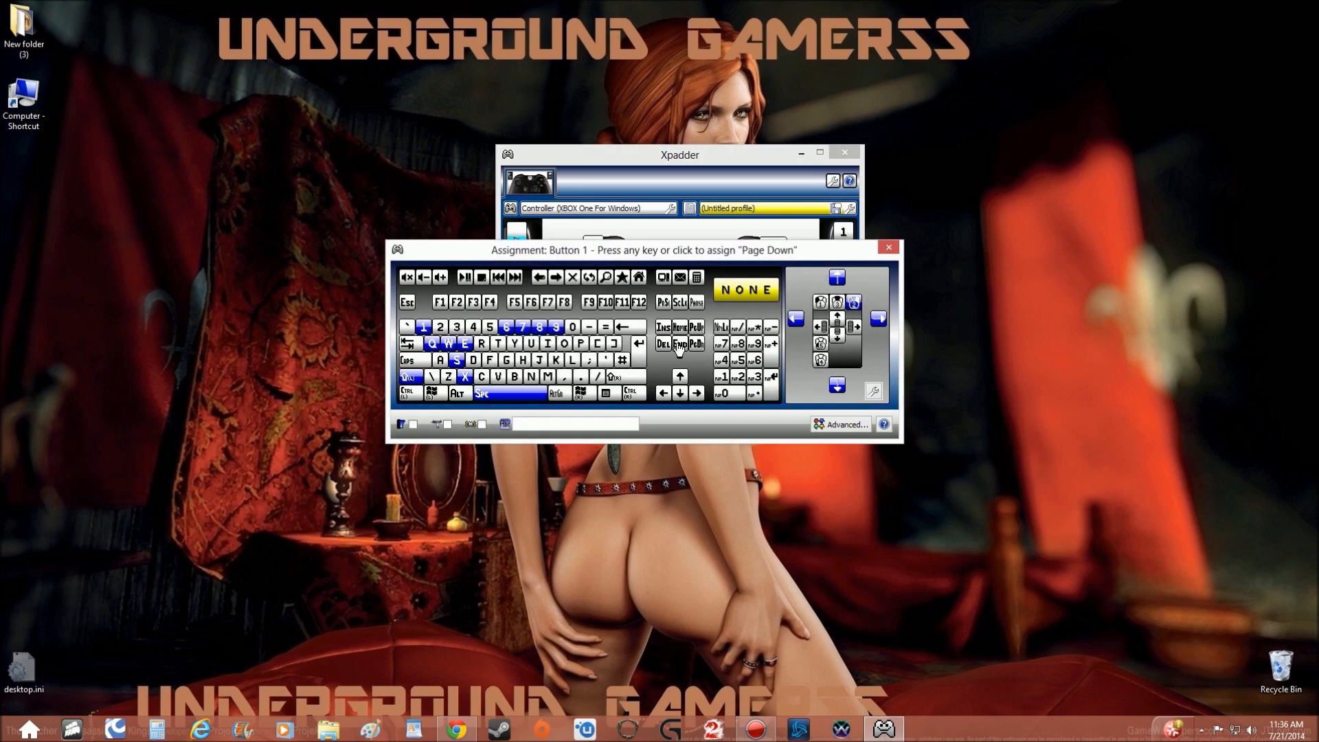
left_click(438, 325)
left_click(746, 312)
left_click(457, 327)
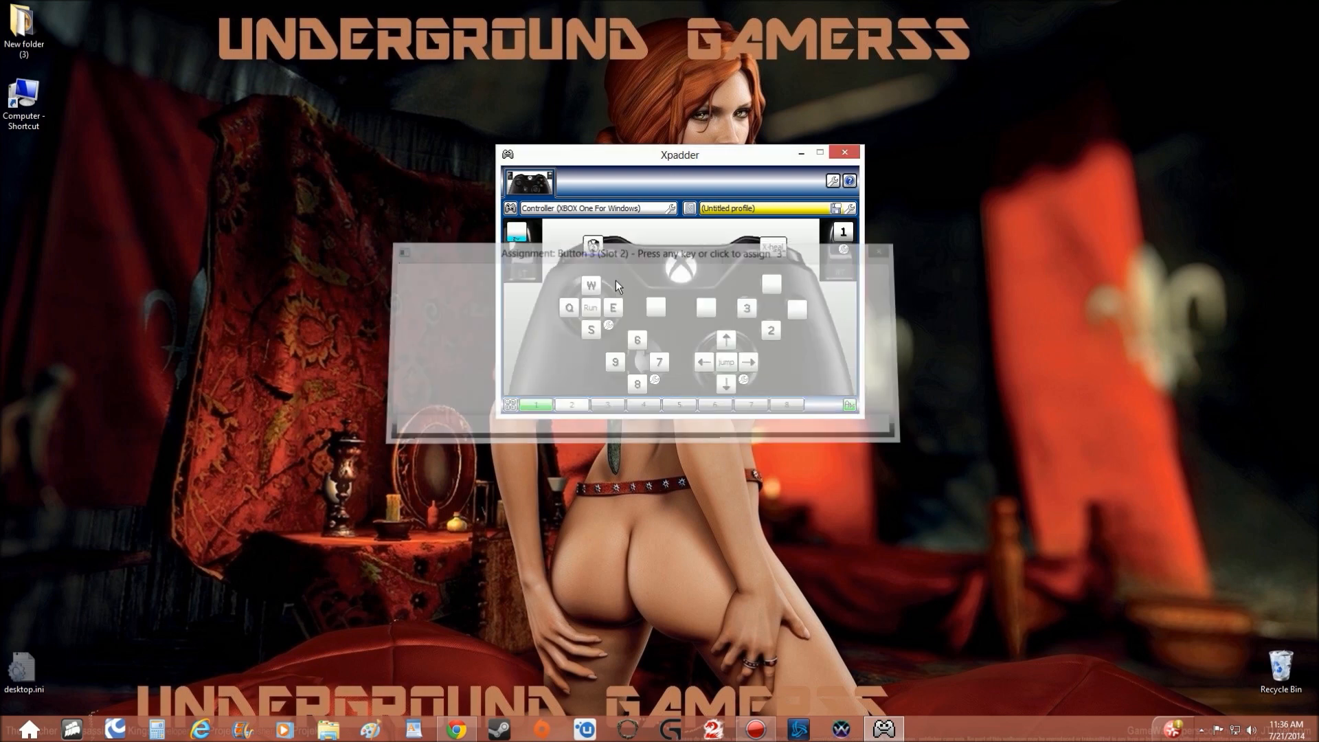
left_click(771, 287)
left_click(474, 326)
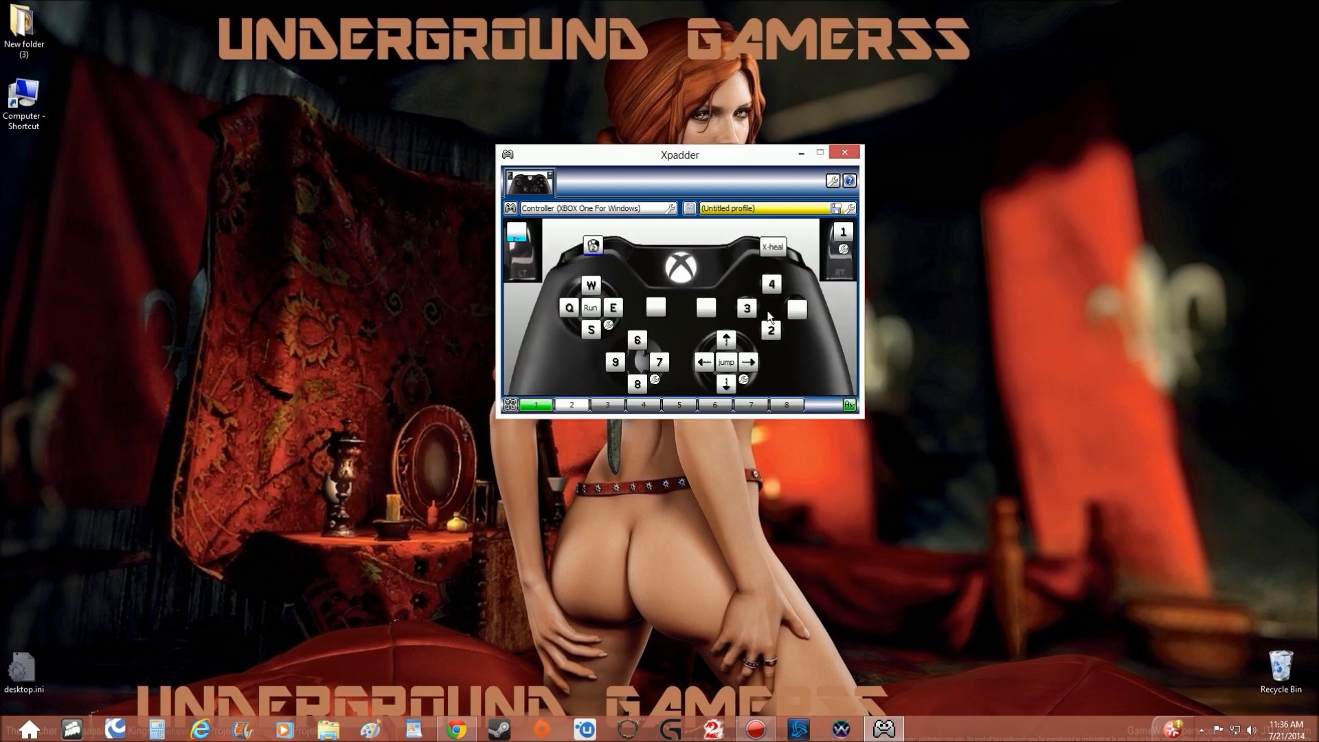
left_click(794, 313)
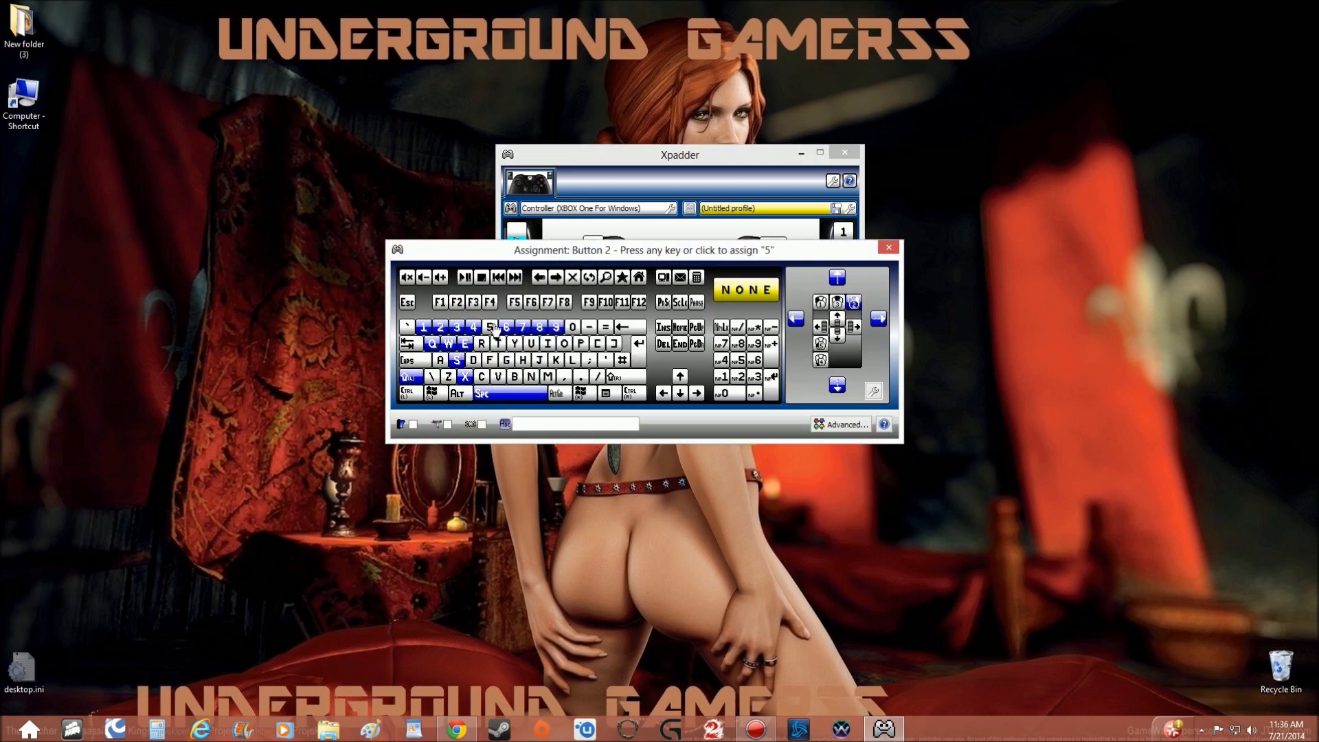
left_click(494, 327)
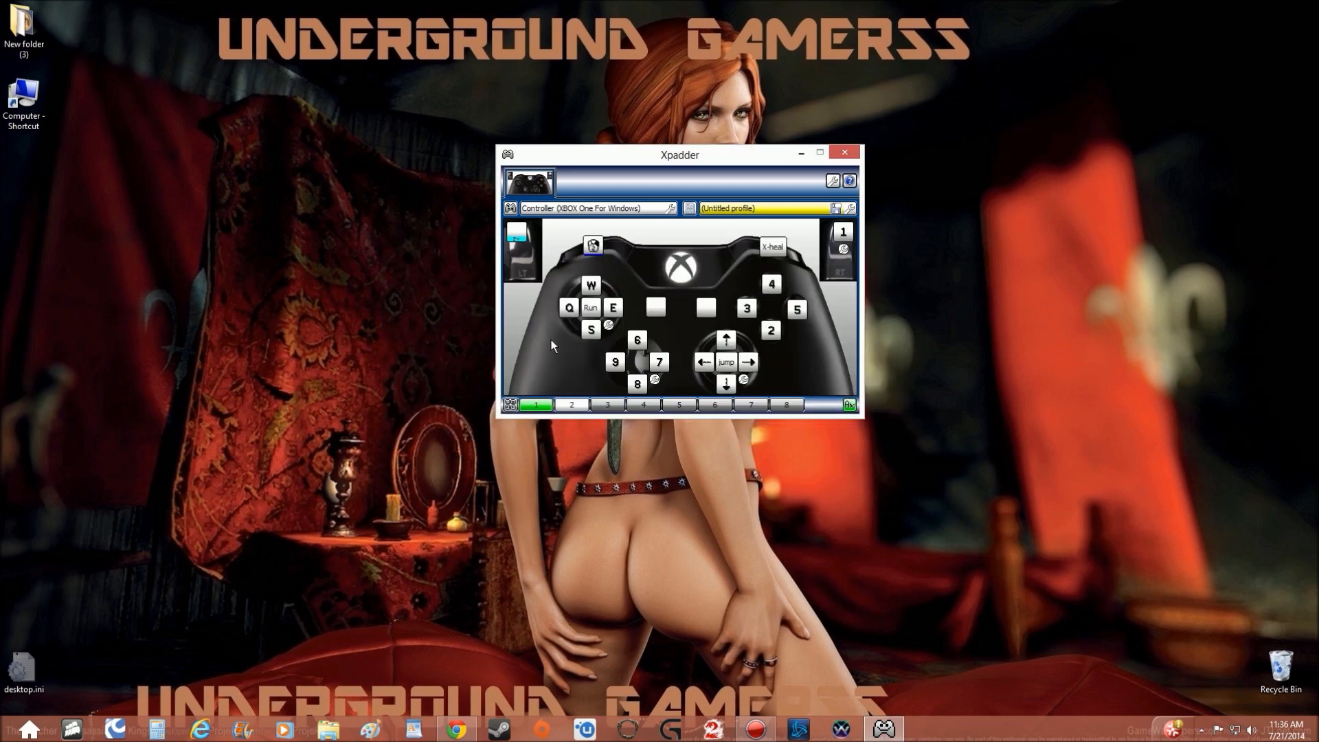
Assign the backslash key to the controller's View button (button 7).
left_click(655, 307)
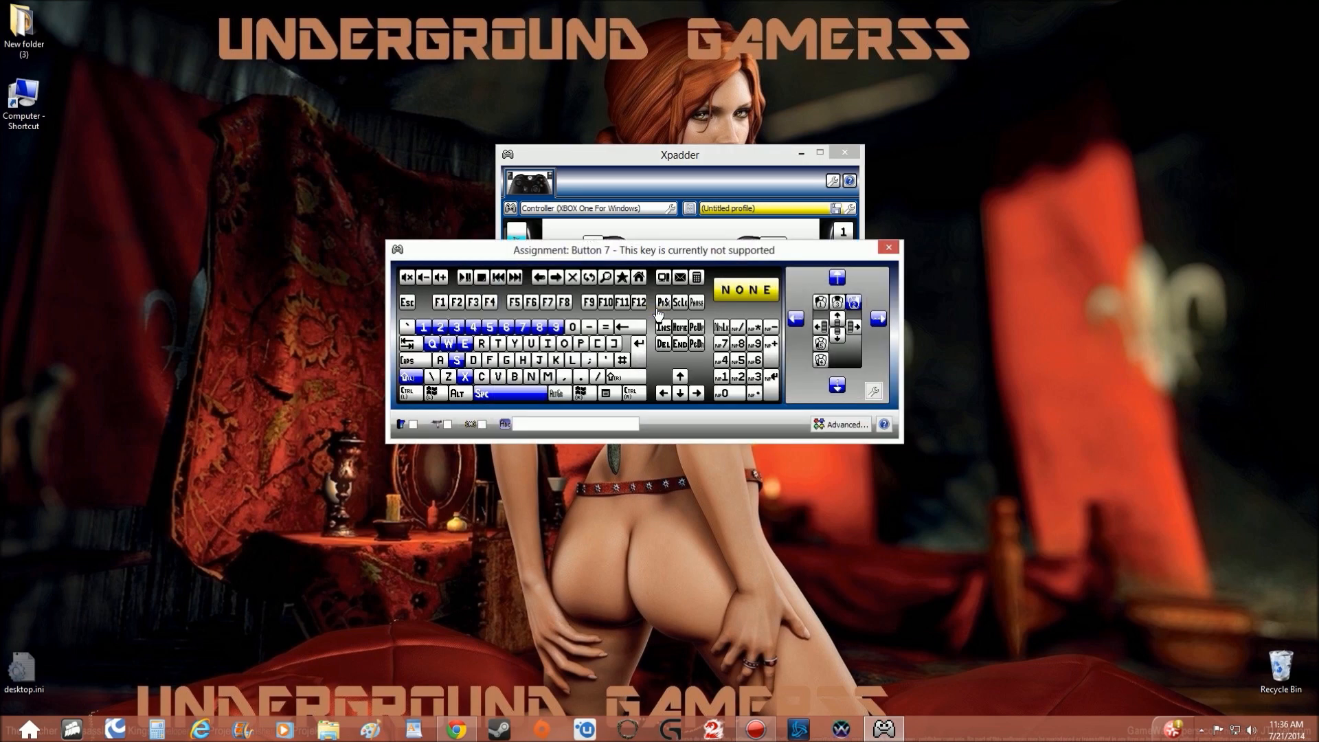
left_click(432, 377)
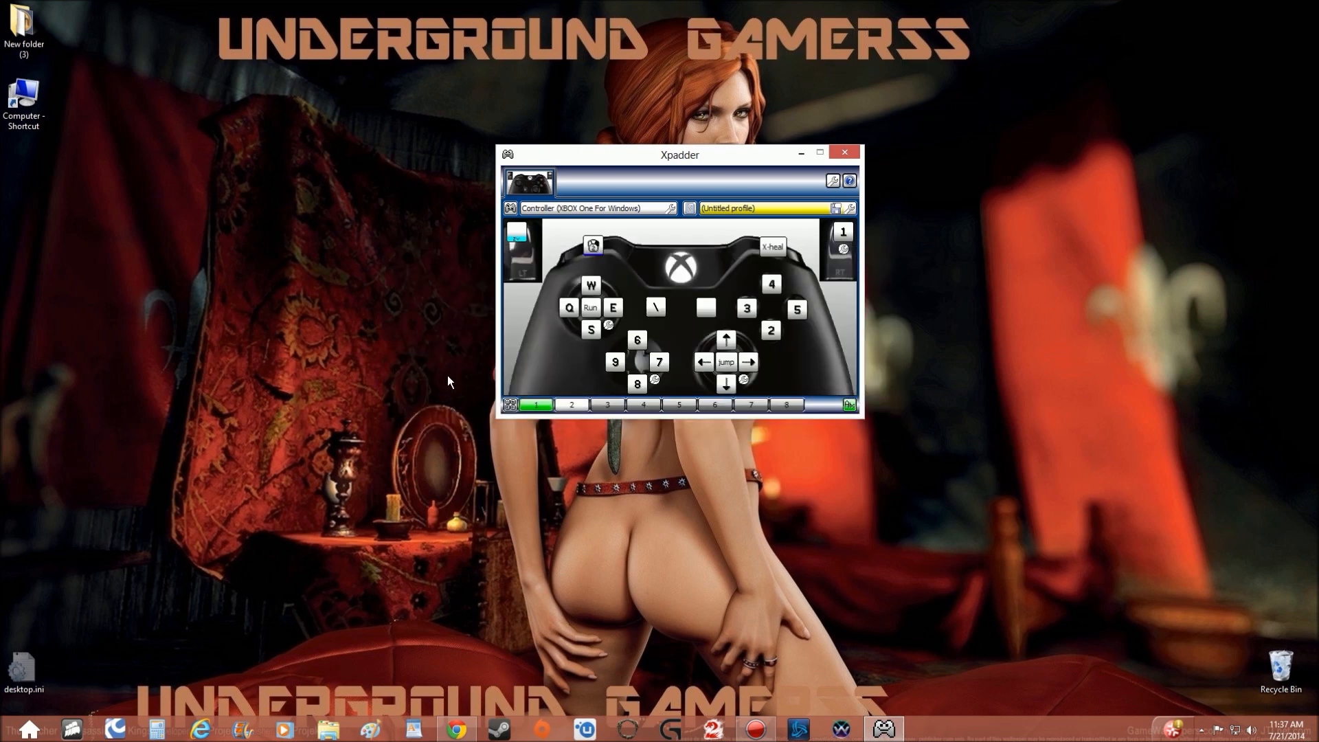
right_click(657, 310)
left_click(692, 373)
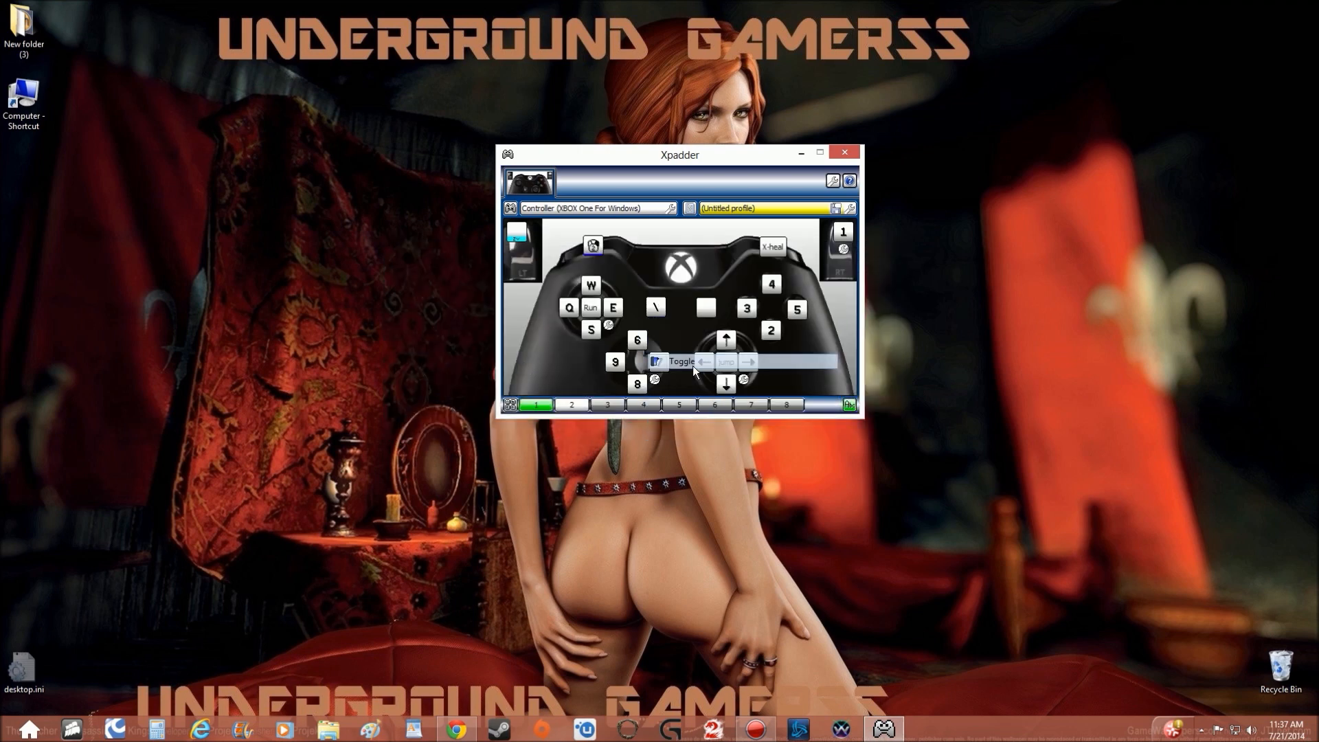
right_click(655, 310)
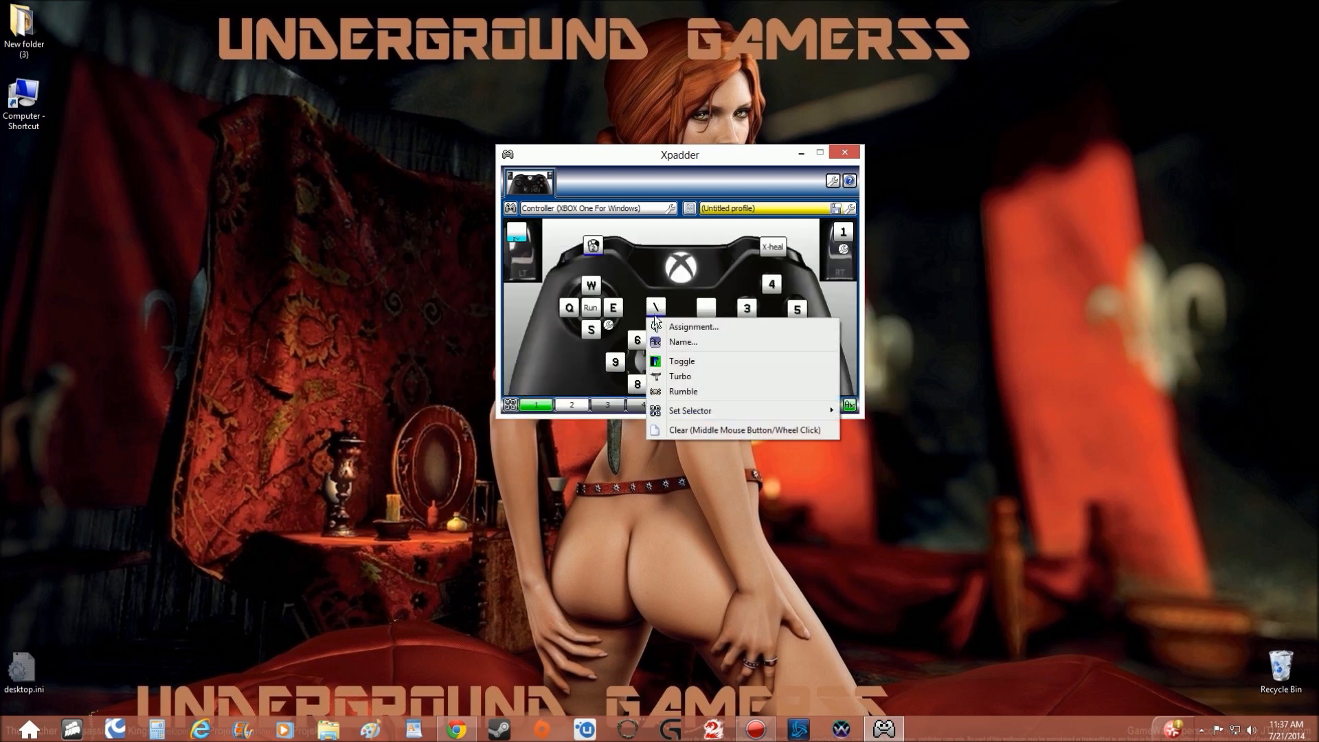
left_click(656, 364)
Name the View button's assignment "toggle weapon".
right_click(656, 313)
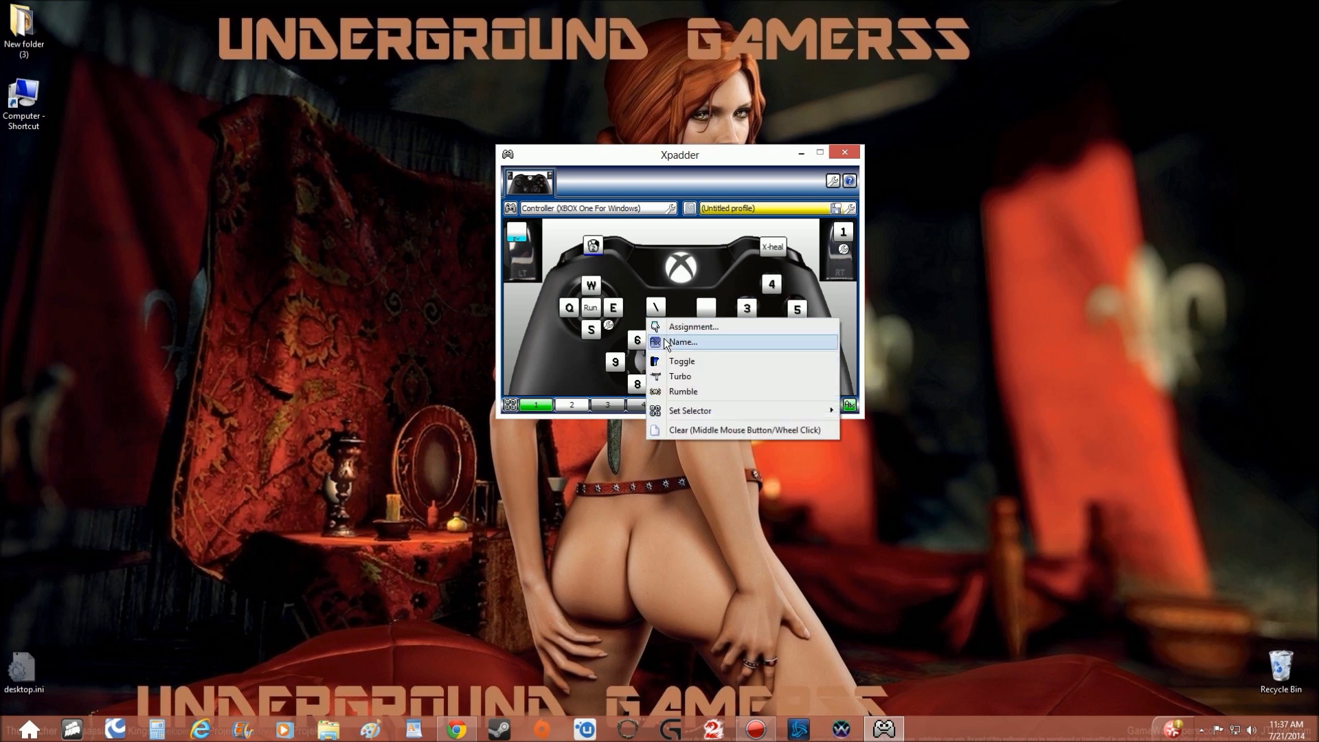
left_click(662, 343)
type("toggle w")
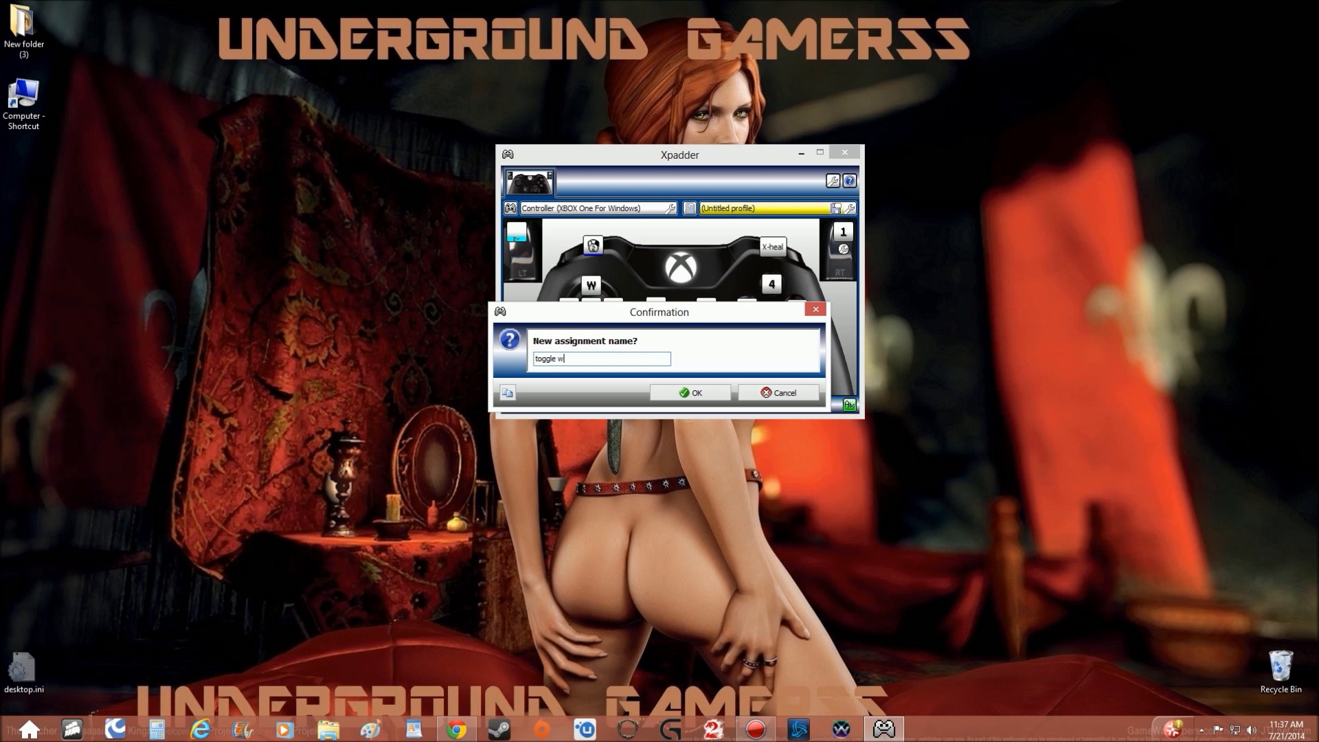
type("eapon")
left_click(668, 387)
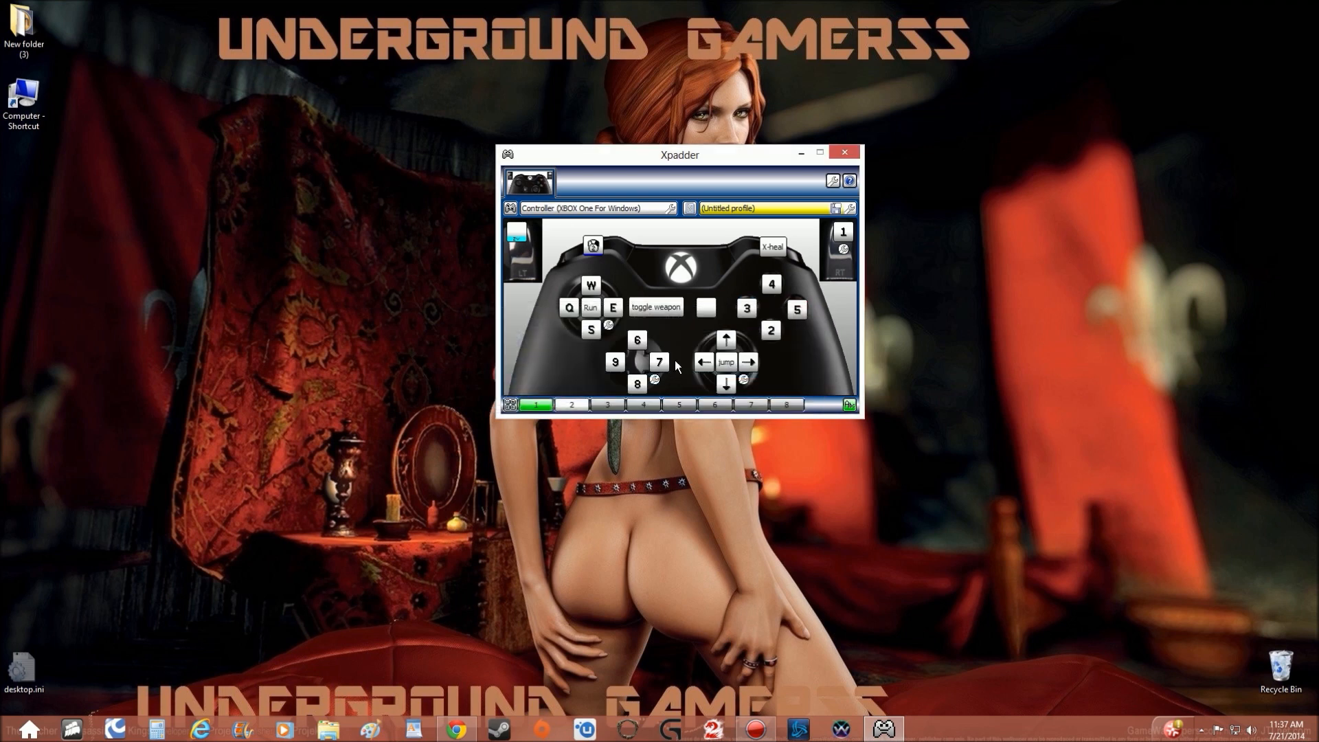
Use the advanced assignment of the Menu button (button 8) to hold F, V and C together.
left_click(708, 309)
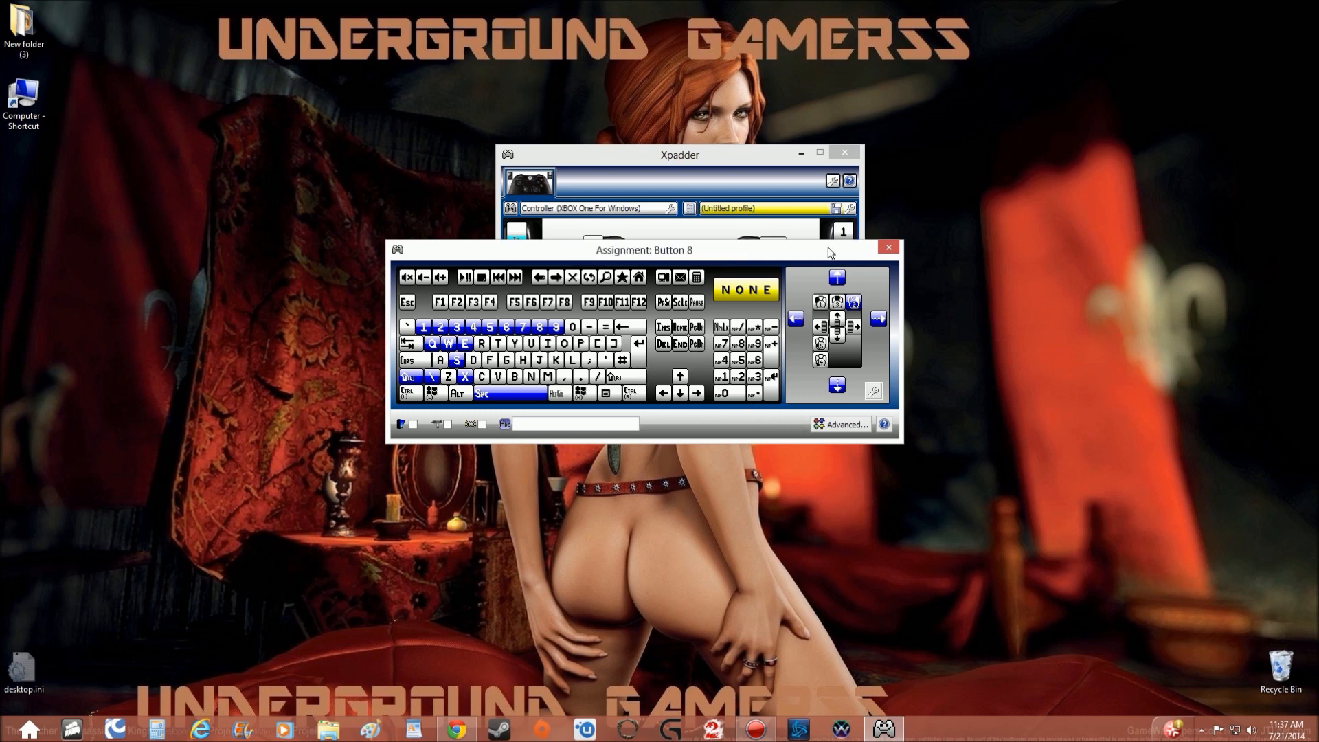
left_click_drag(778, 248, 789, 248)
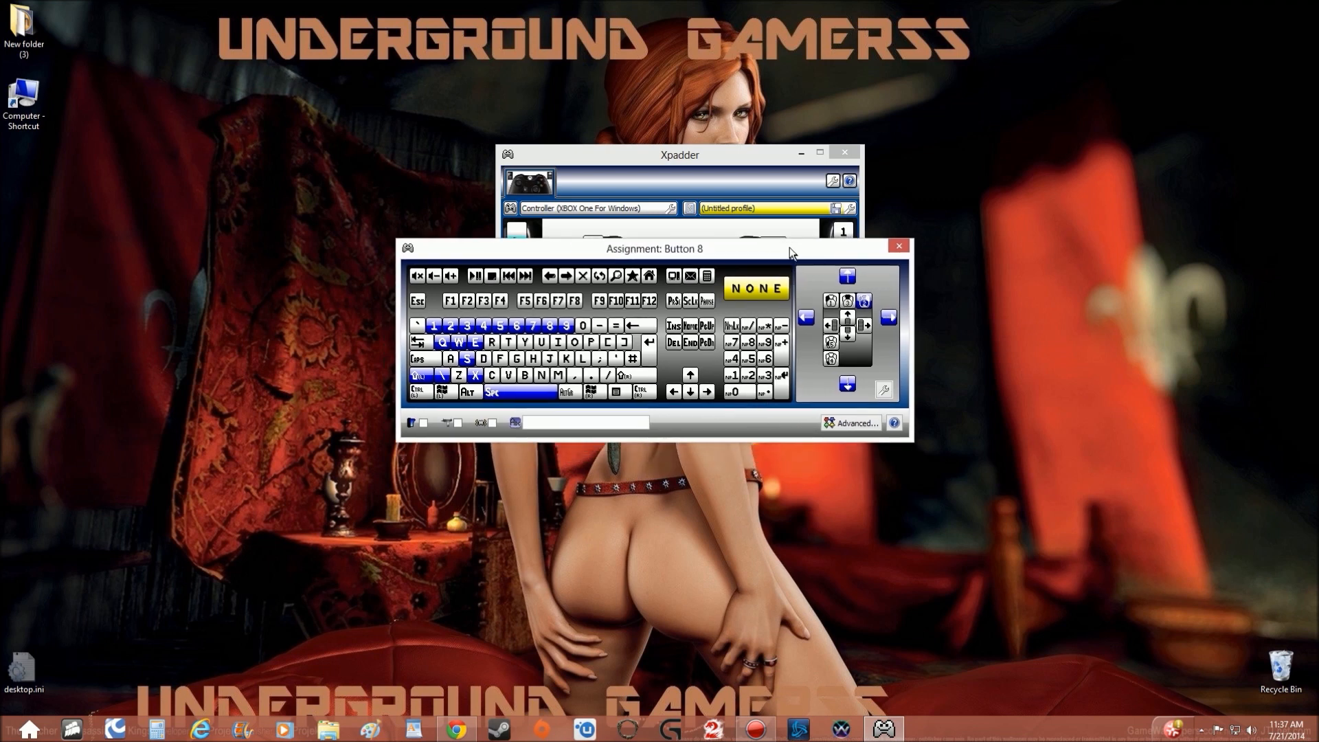
left_click(843, 425)
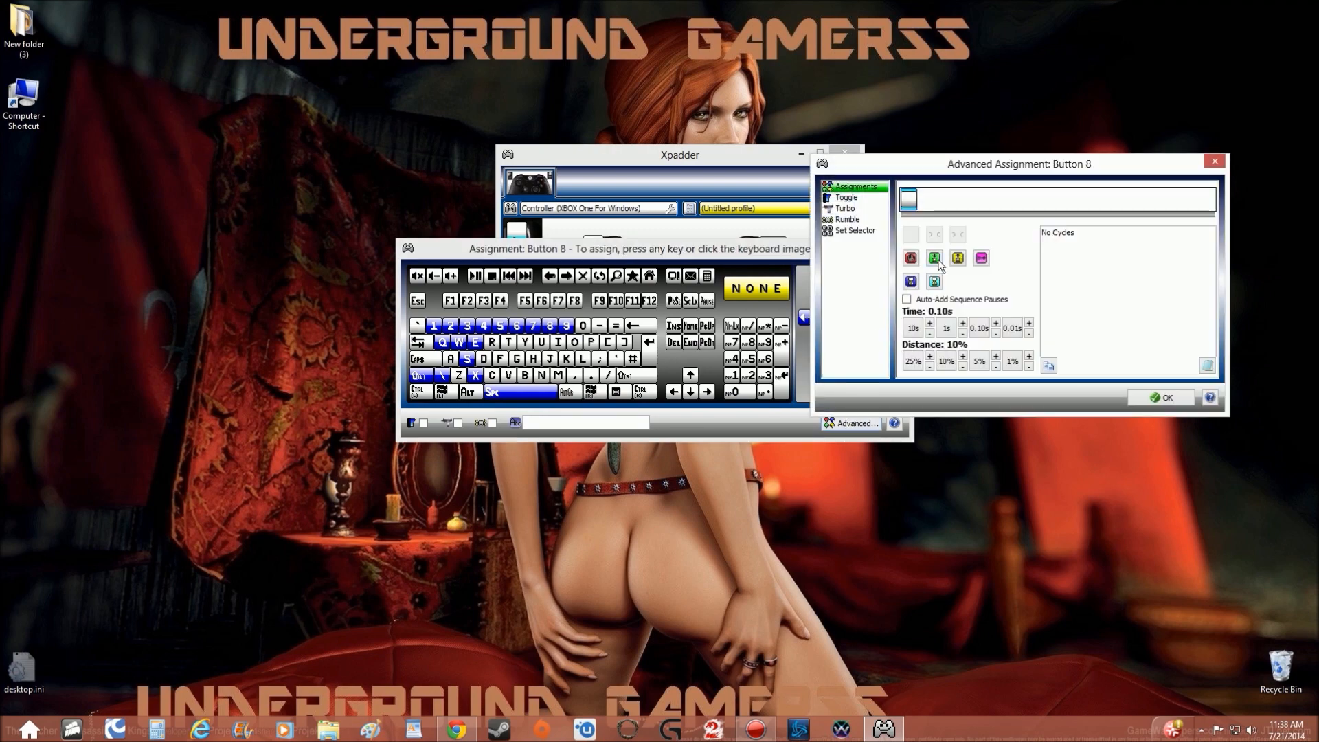
left_click(504, 360)
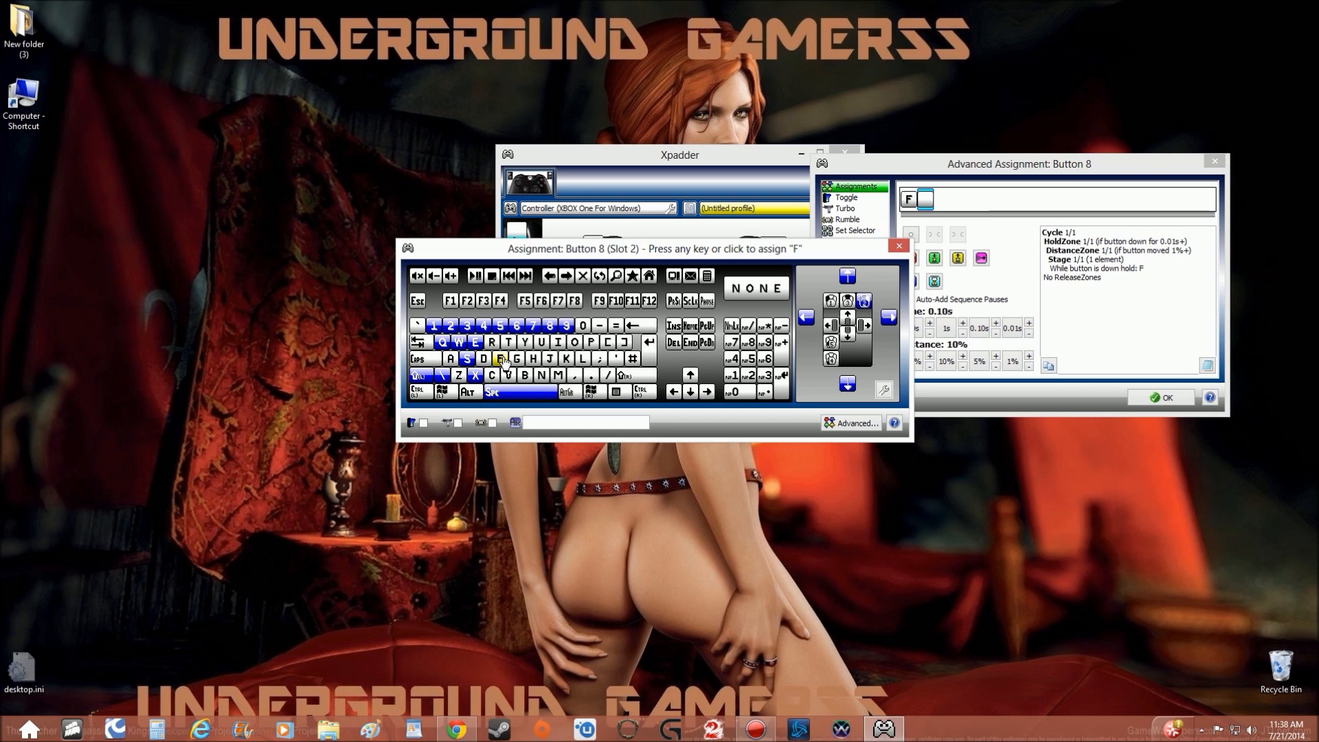
left_click(508, 379)
left_click(492, 377)
left_click_drag(793, 245, 692, 196)
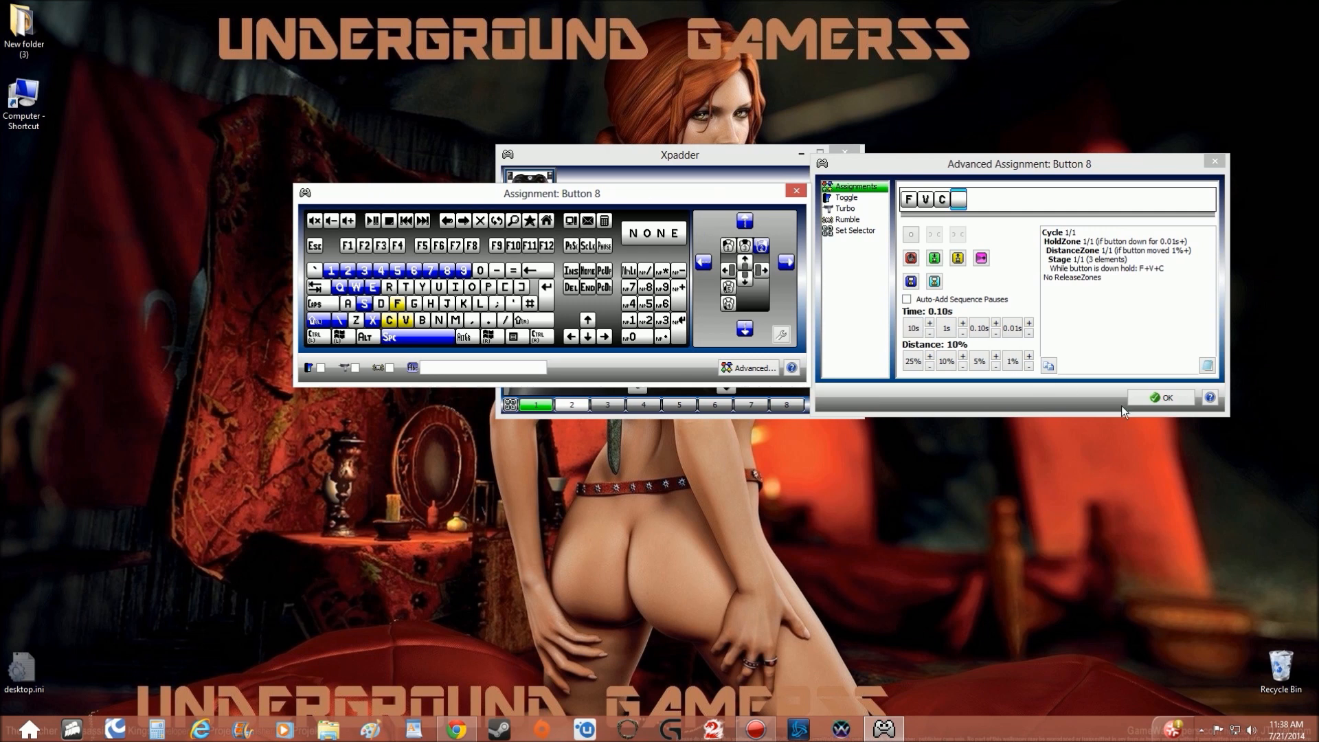
left_click(1157, 399)
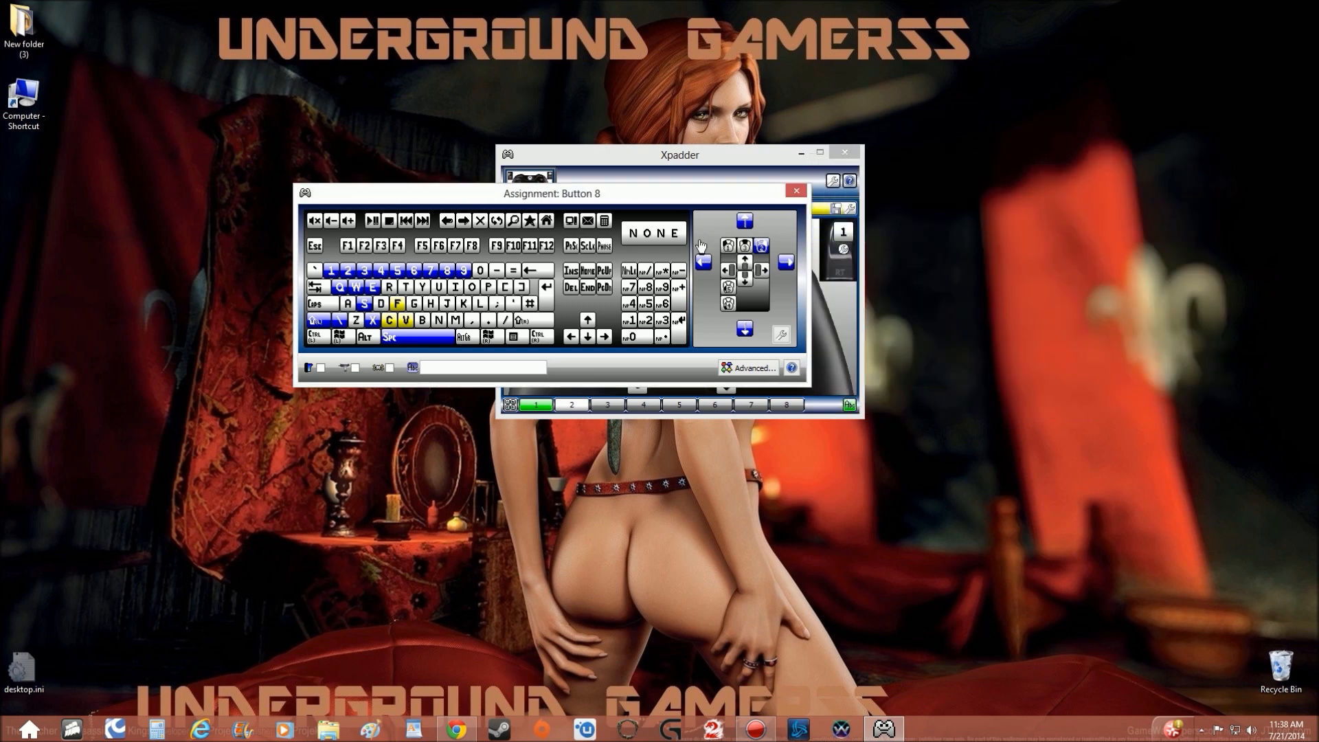
left_click(796, 192)
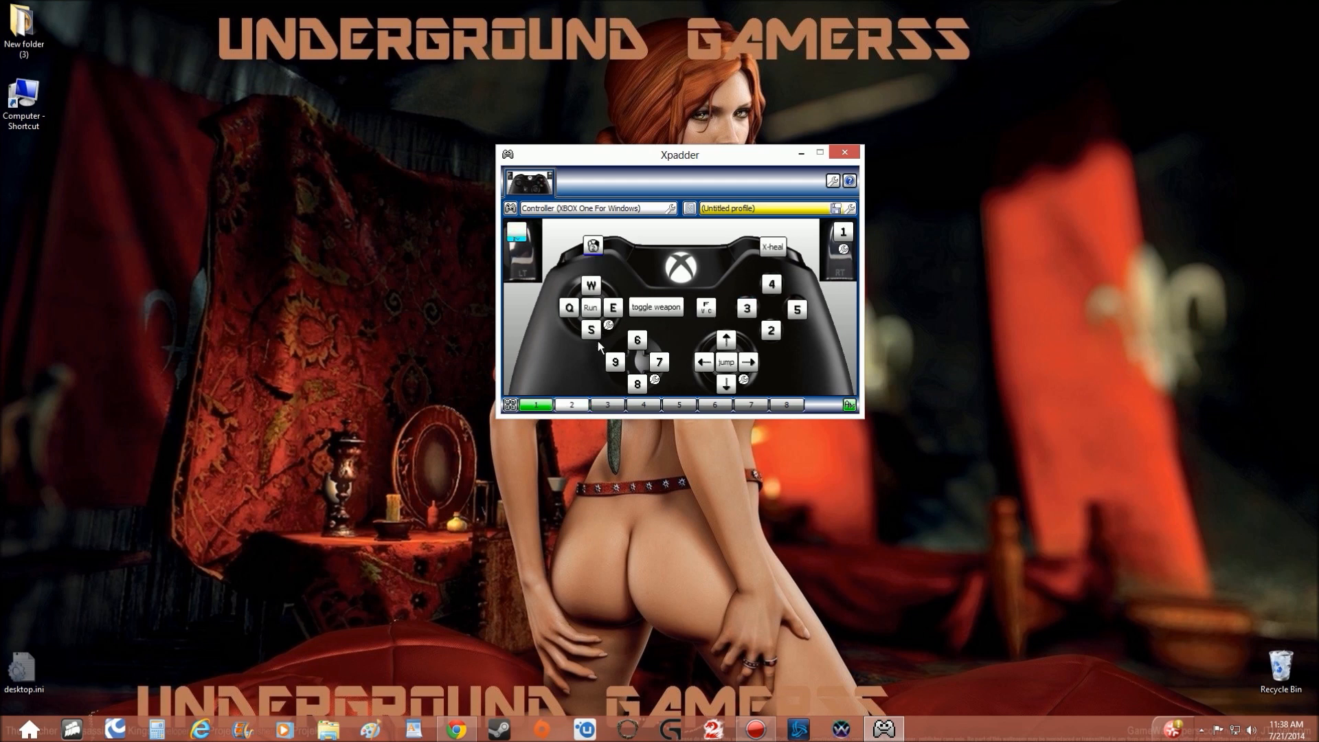
In set 2, assign W, Q, E and S to the left stick's up, left, right and down directions.
left_click(574, 405)
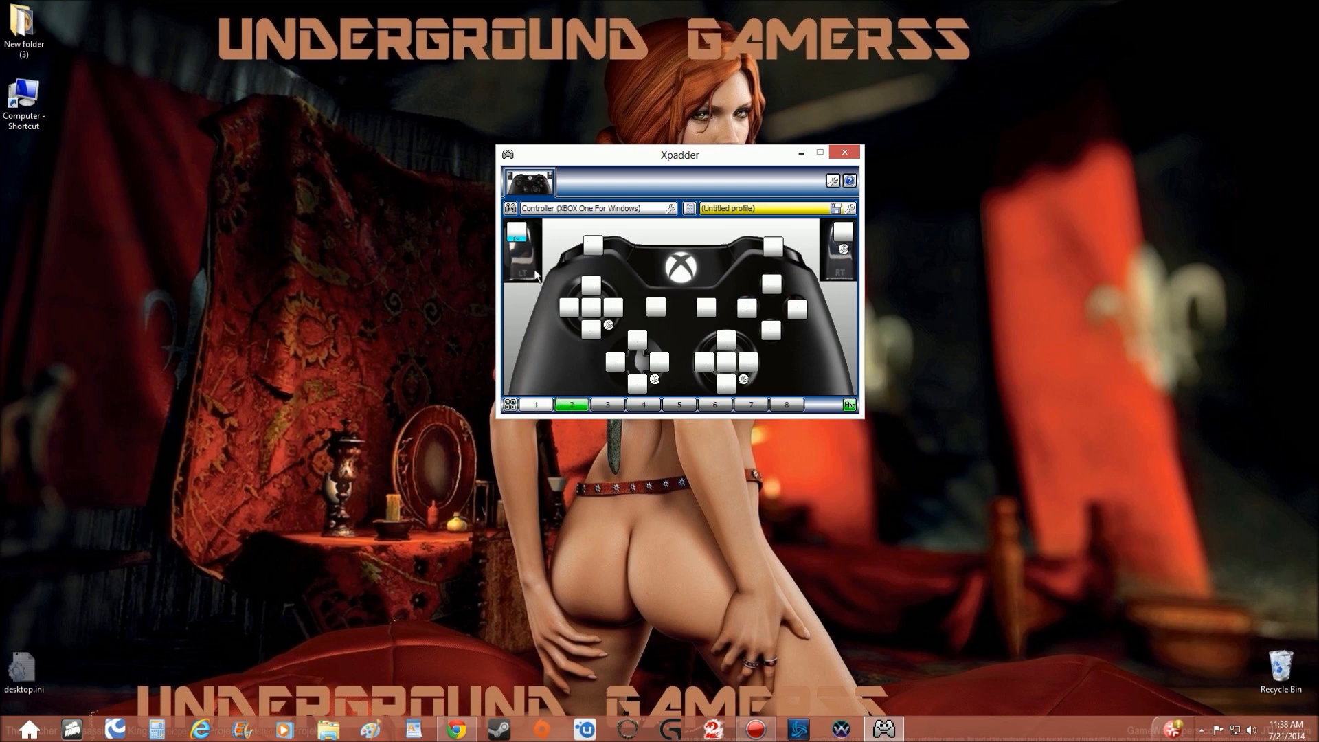
left_click(596, 290)
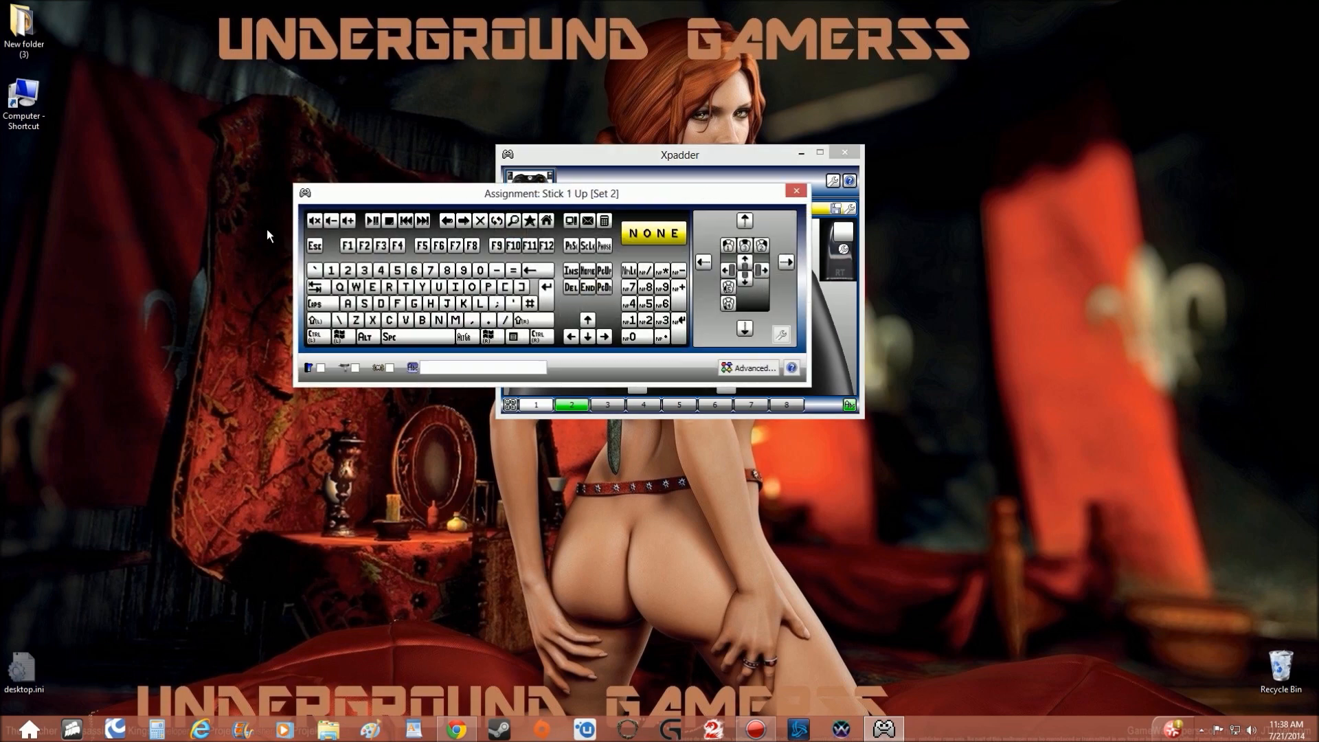
left_click(355, 287)
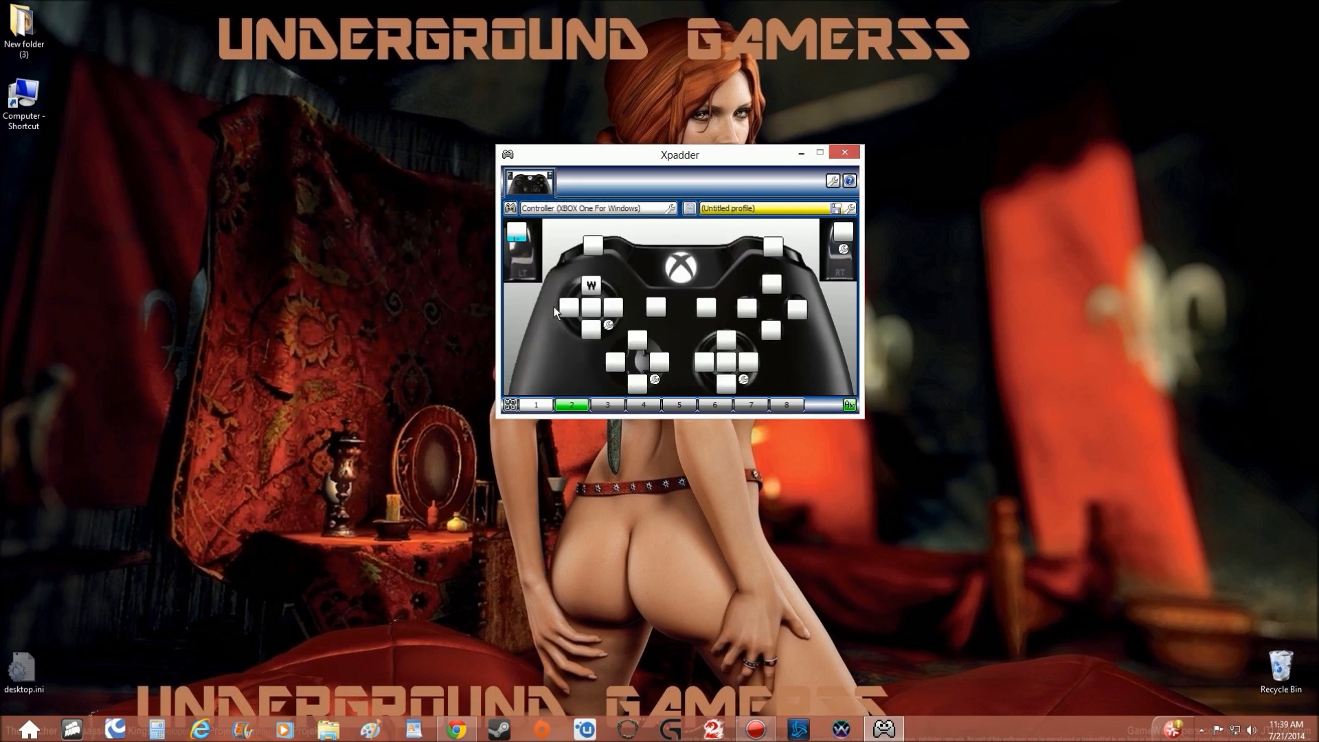
left_click(564, 310)
left_click(343, 292)
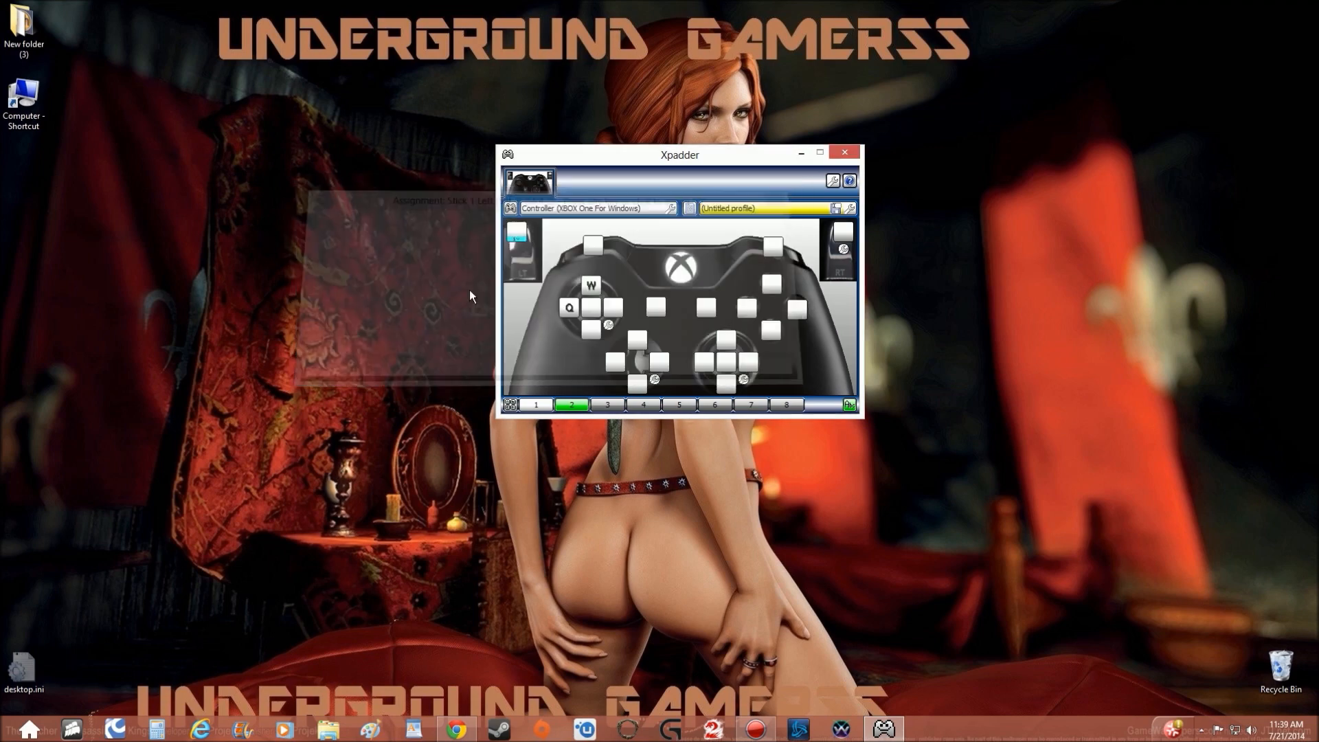
left_click(612, 309)
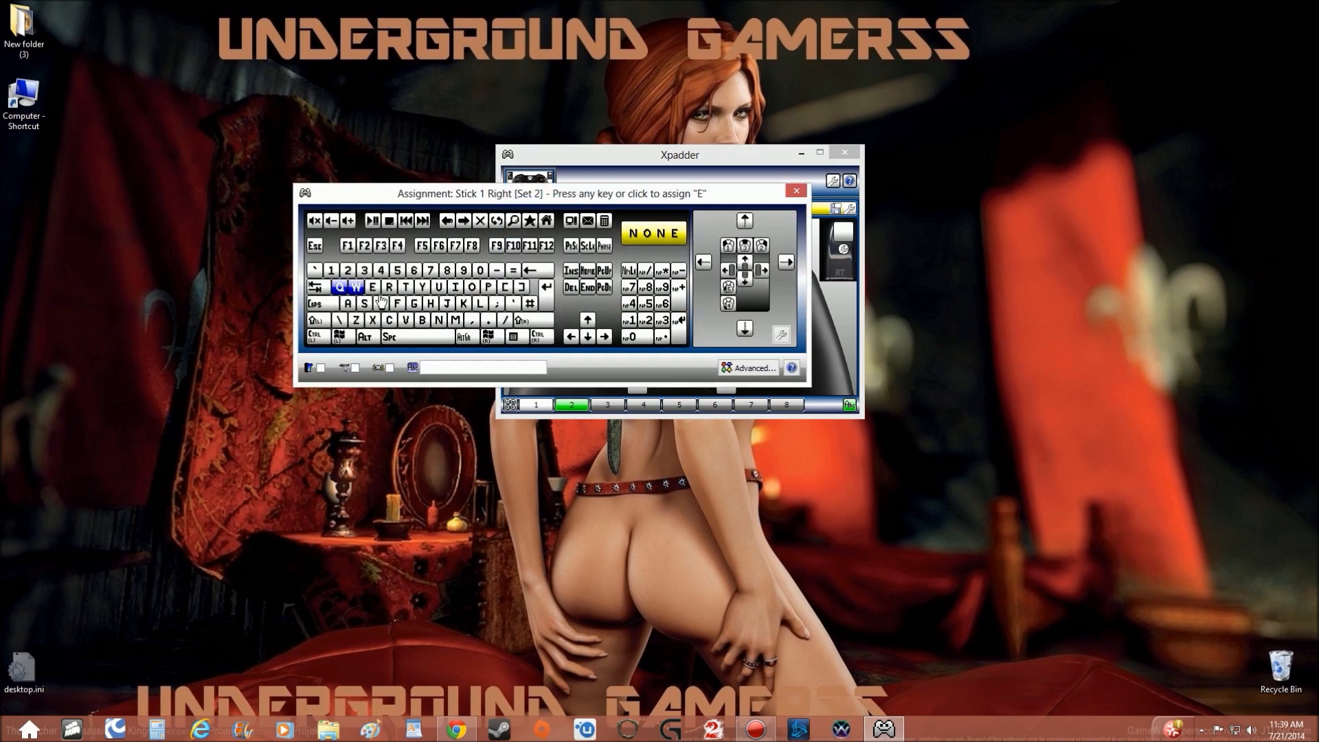
left_click(377, 285)
left_click(591, 329)
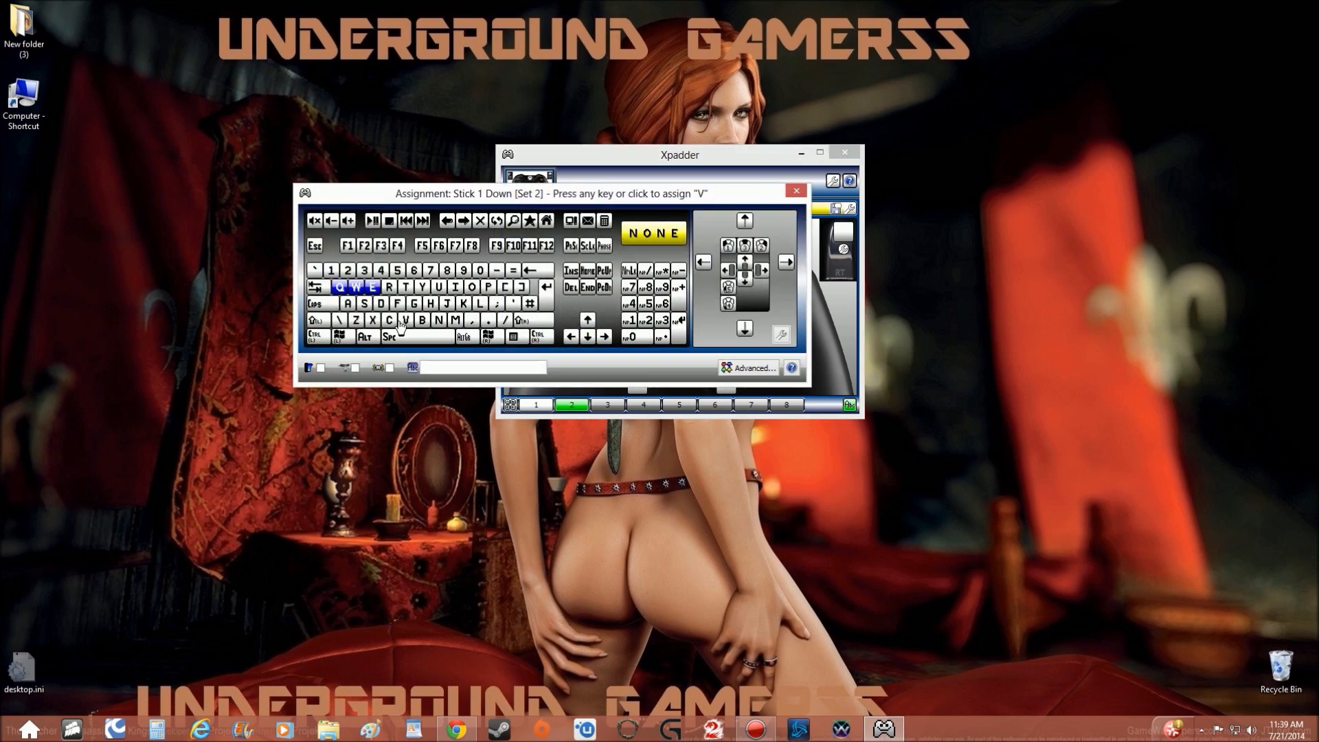
left_click(365, 304)
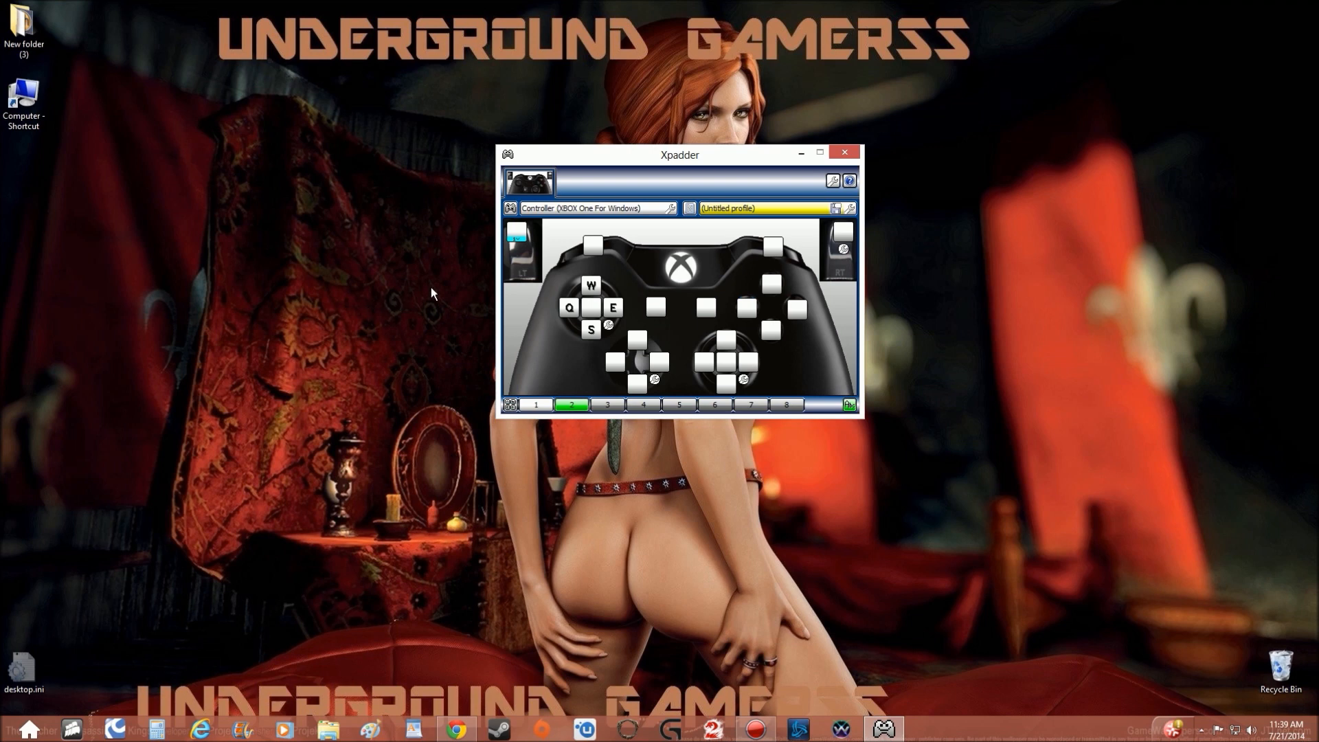
Assign Num Lock to the left stick's click button in set 2 and name the assignment "auto run".
left_click(593, 315)
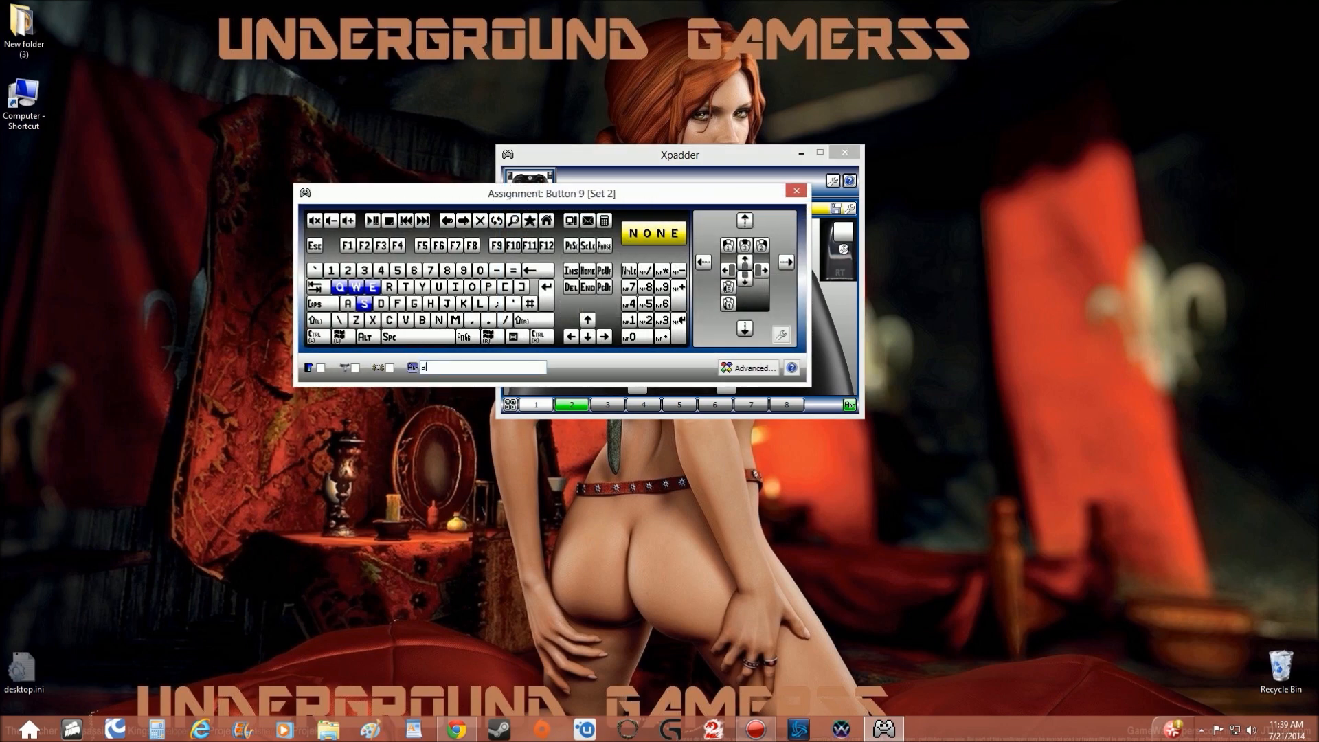
type("auto run")
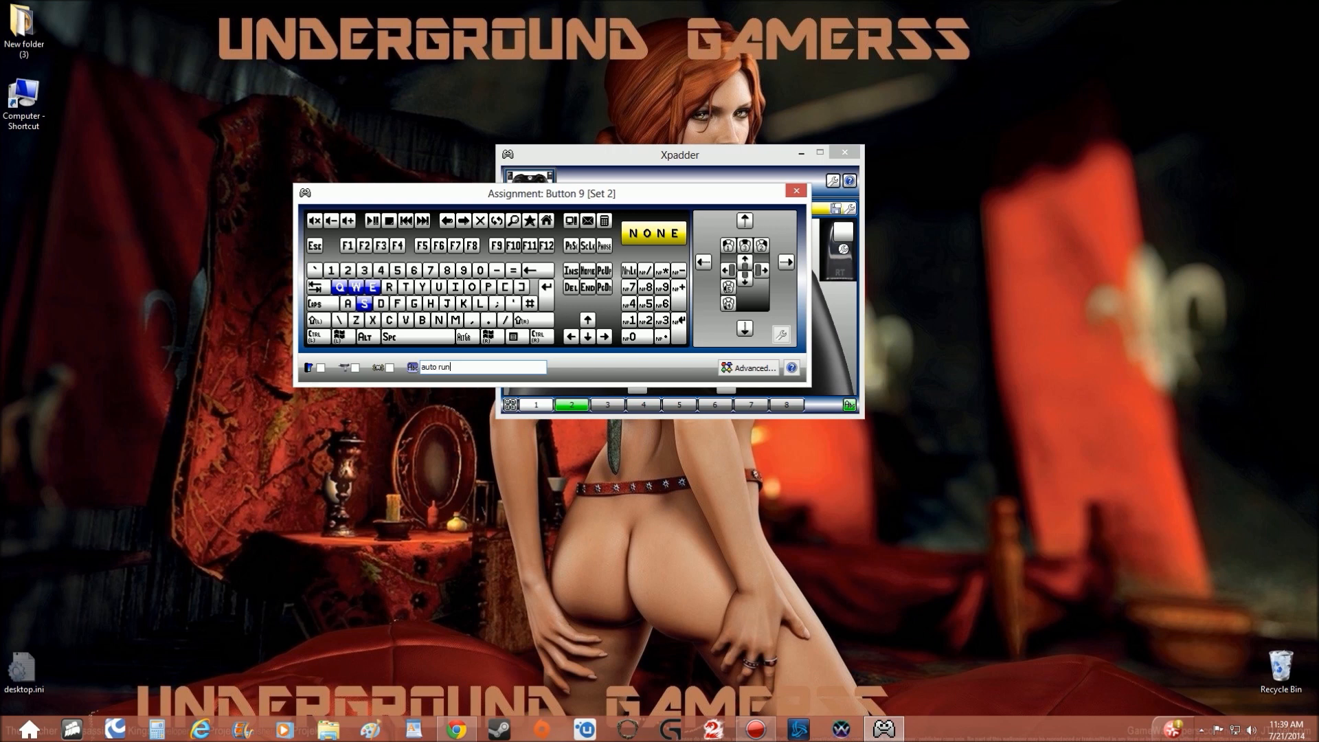
left_click(629, 273)
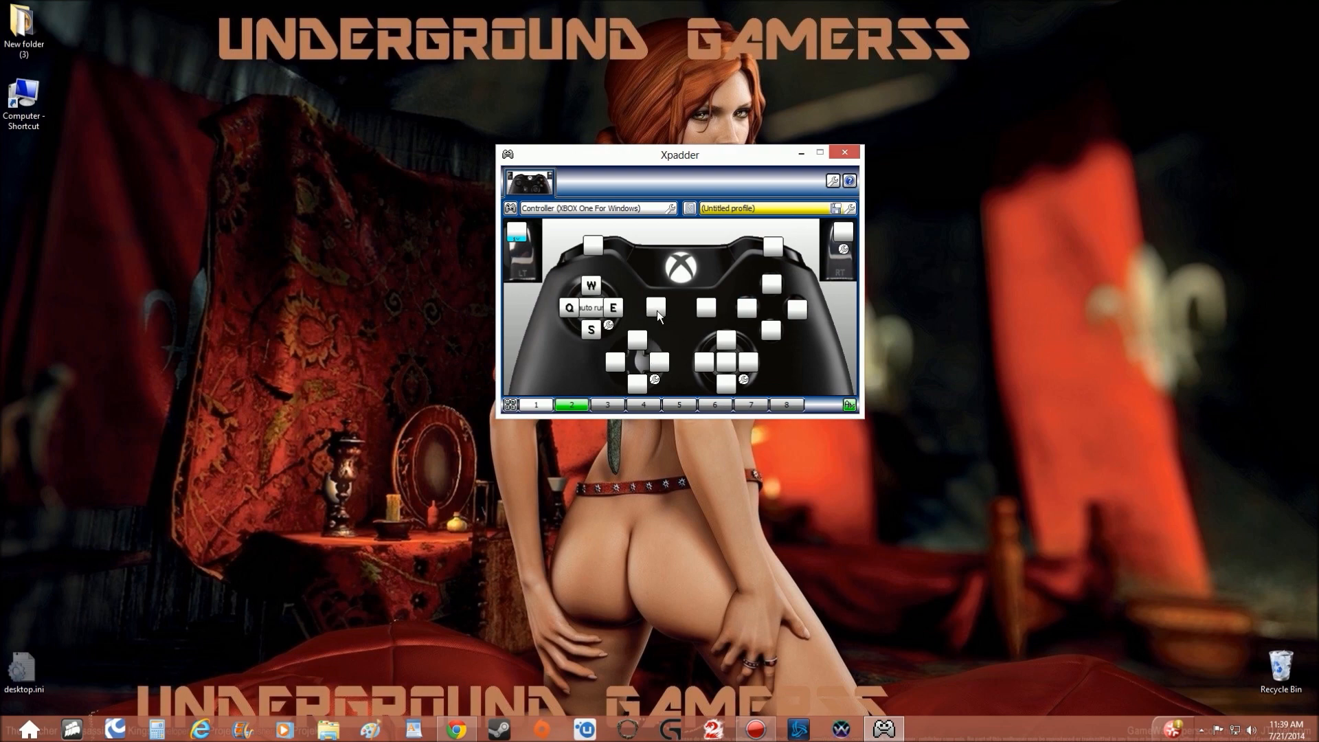
Assign M to the View button in set 2 and name the assignment "map".
left_click(657, 310)
left_click(459, 320)
right_click(652, 310)
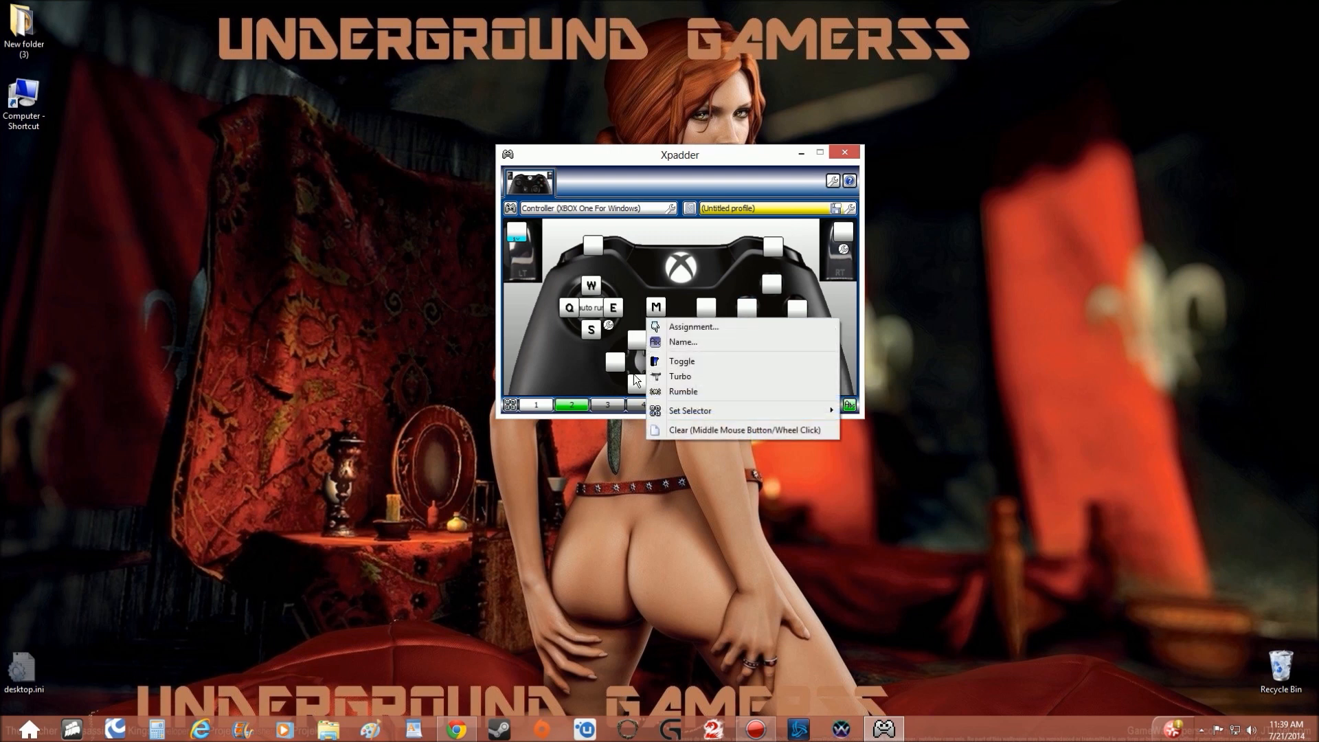
left_click(698, 338)
type("ma")
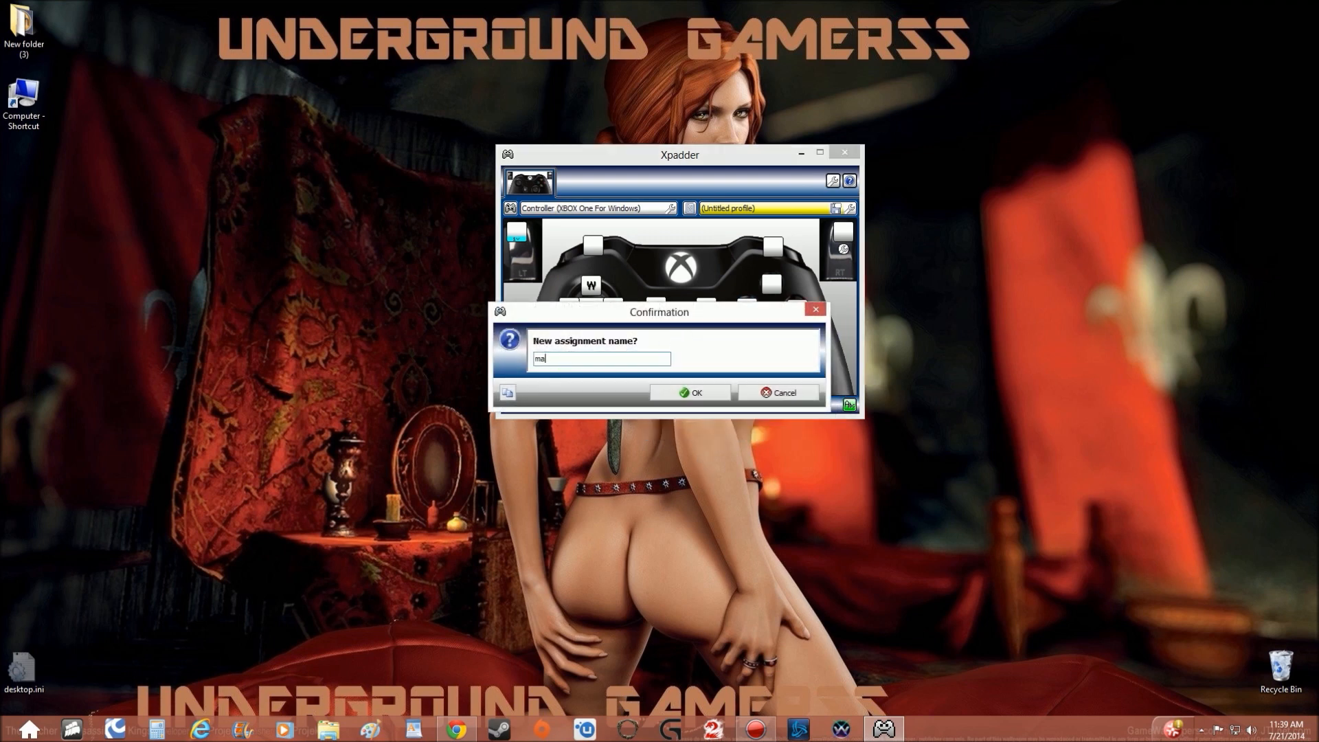
left_click(687, 393)
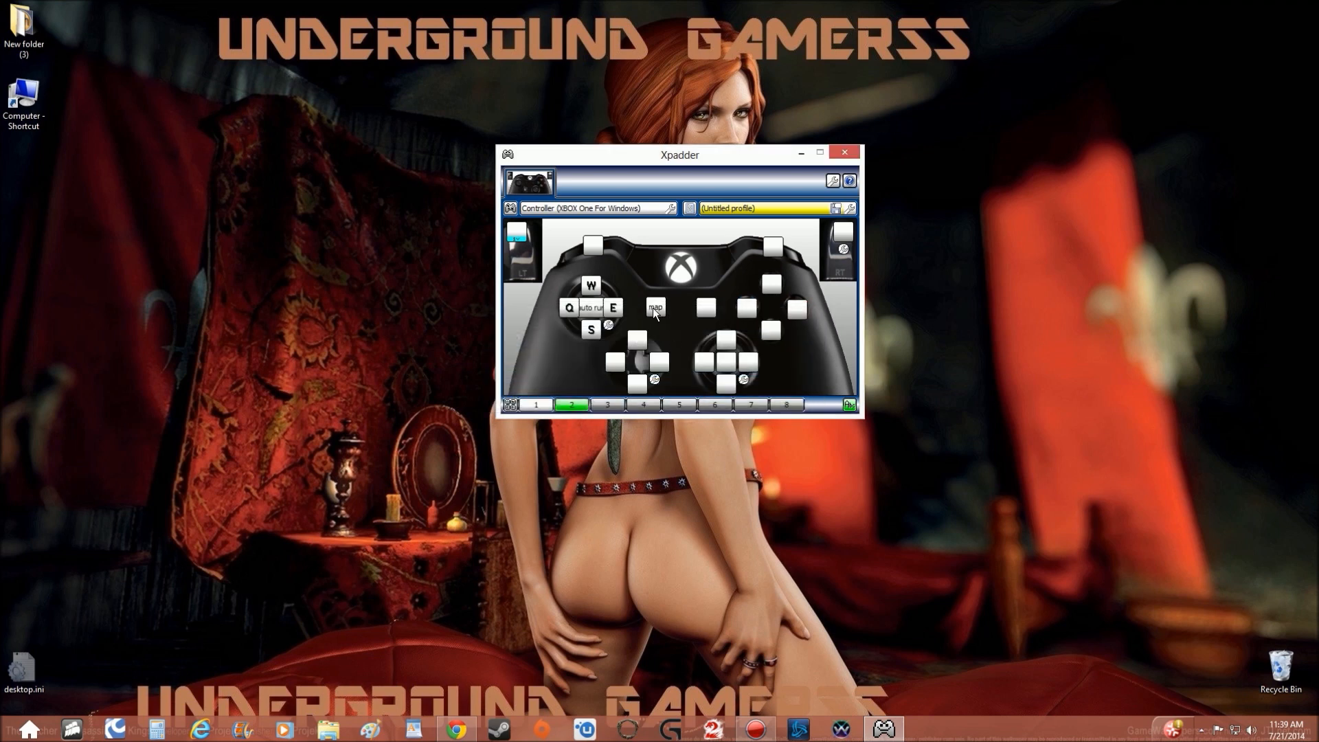
Rename the View button's set 2 assignment to "M-map".
right_click(654, 313)
left_click(705, 344)
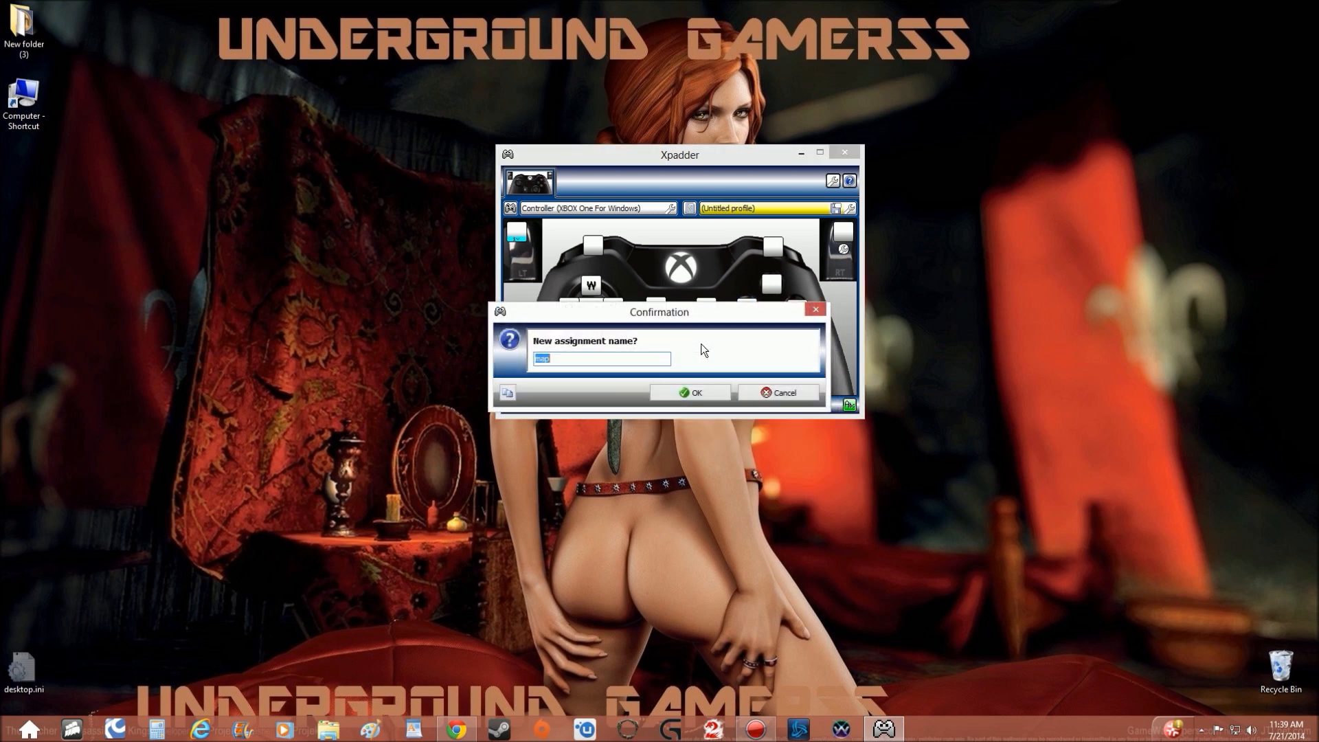
left_click(538, 359)
type("M-m")
left_click(677, 388)
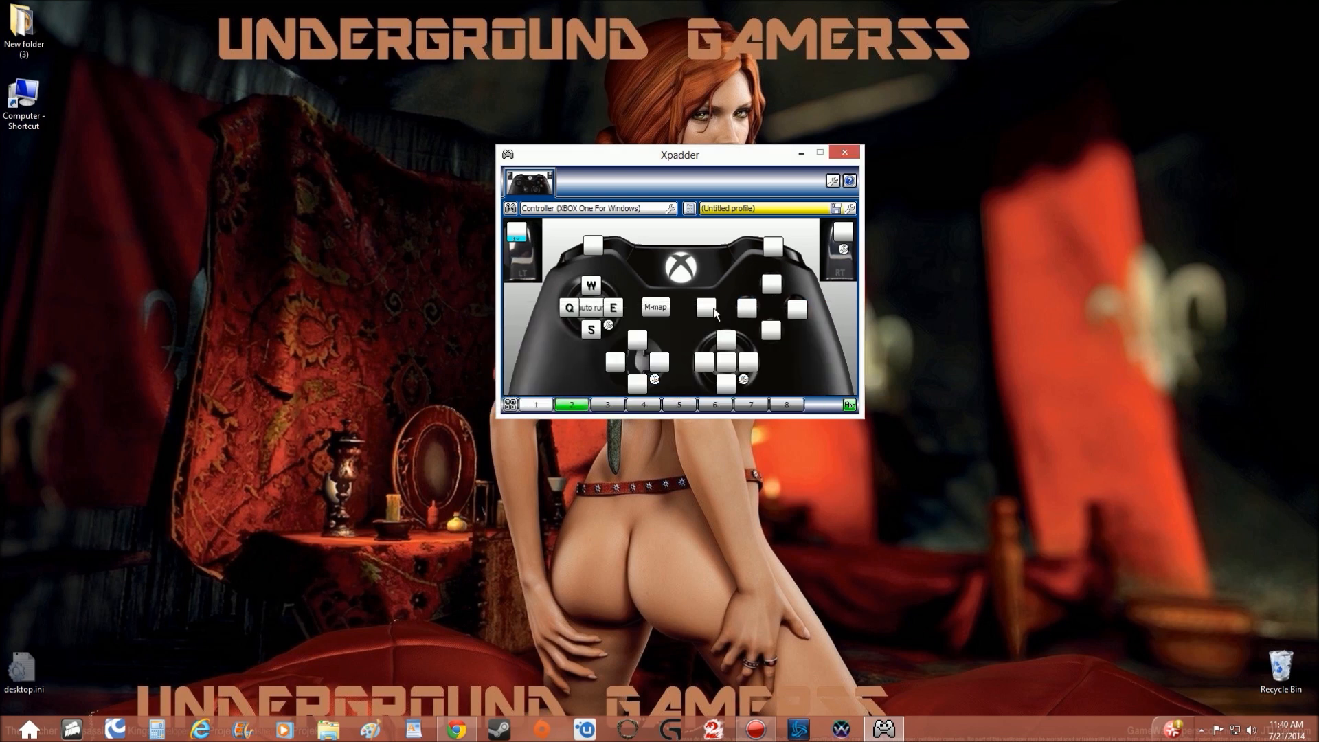
In set 2, assign Esc to the Menu button, T to the A button and 0 to the X button.
left_click(708, 307)
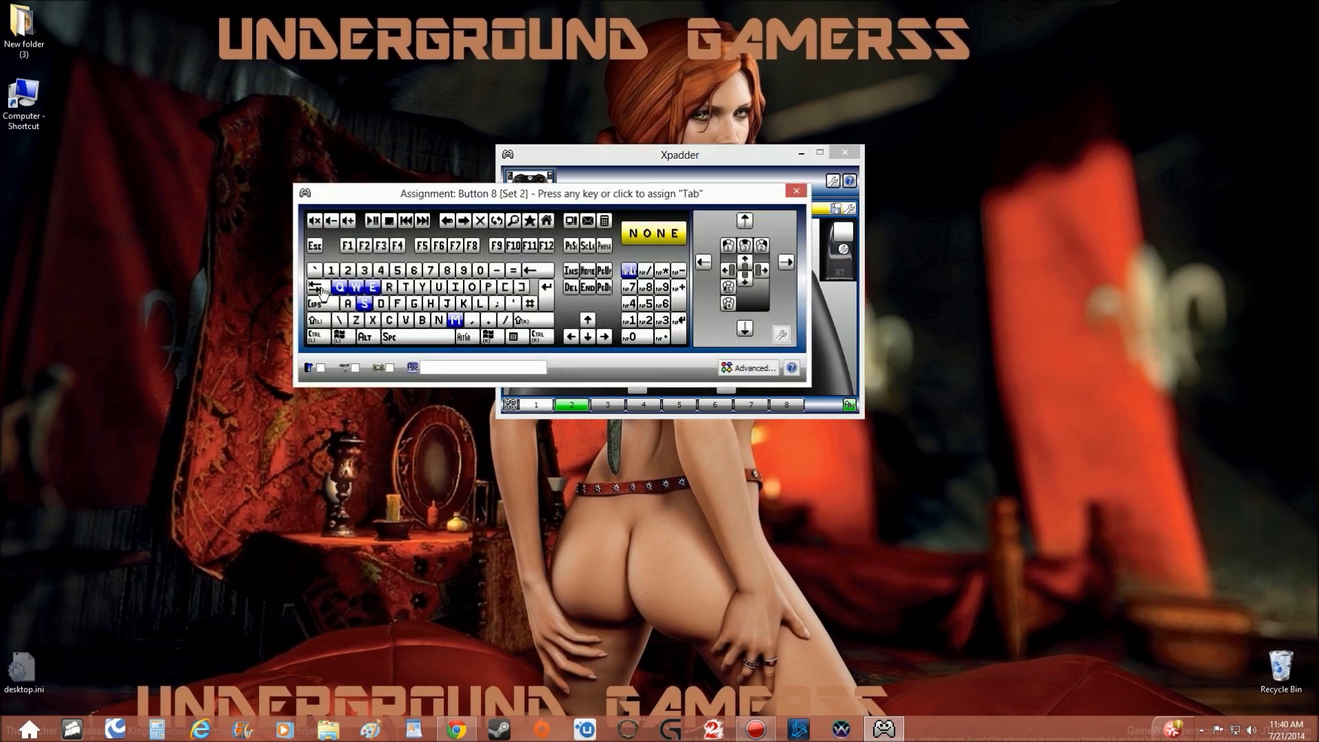
left_click(315, 245)
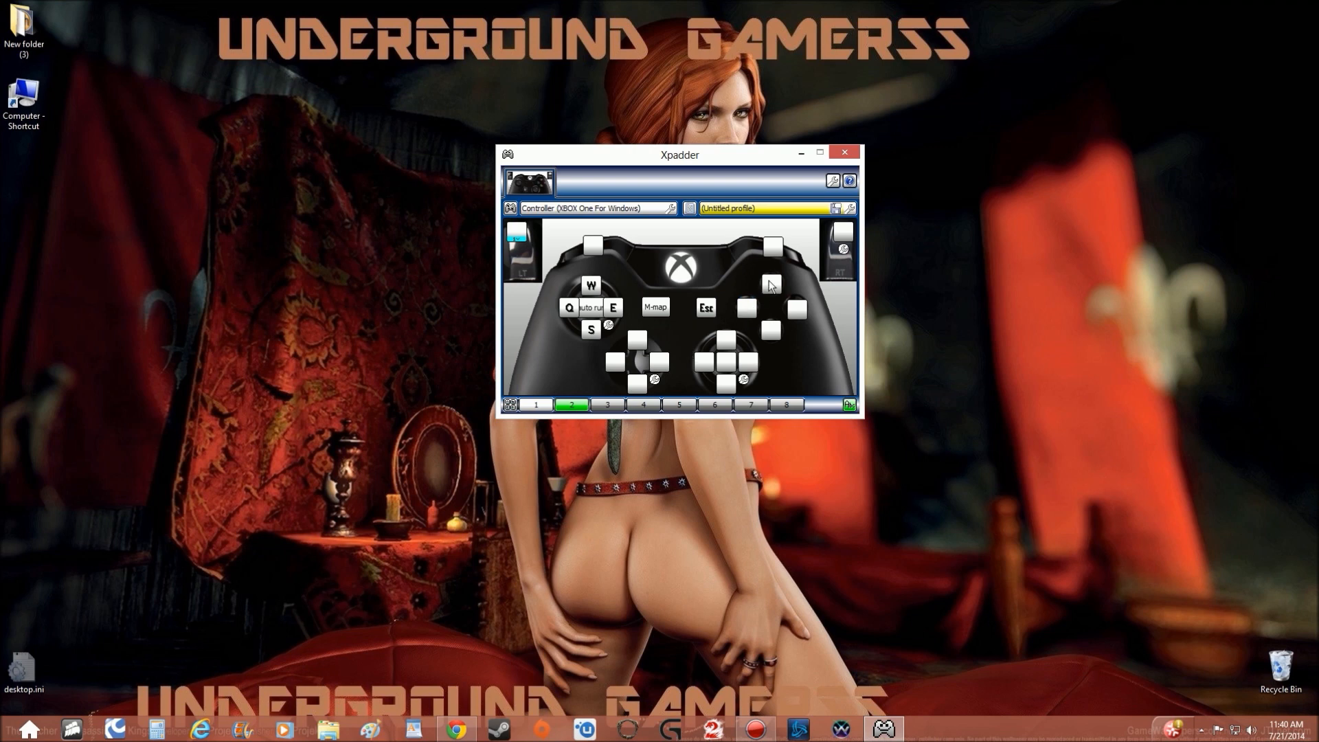
left_click(776, 323)
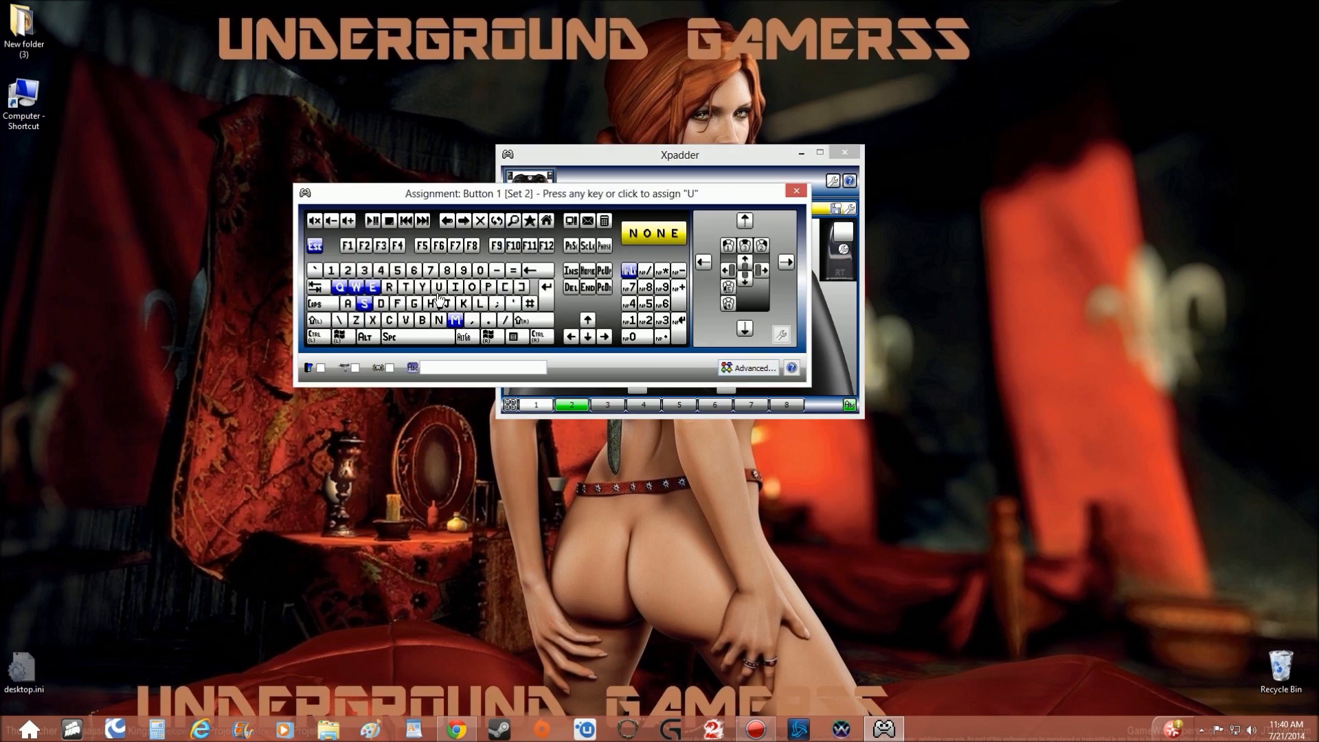
left_click(403, 287)
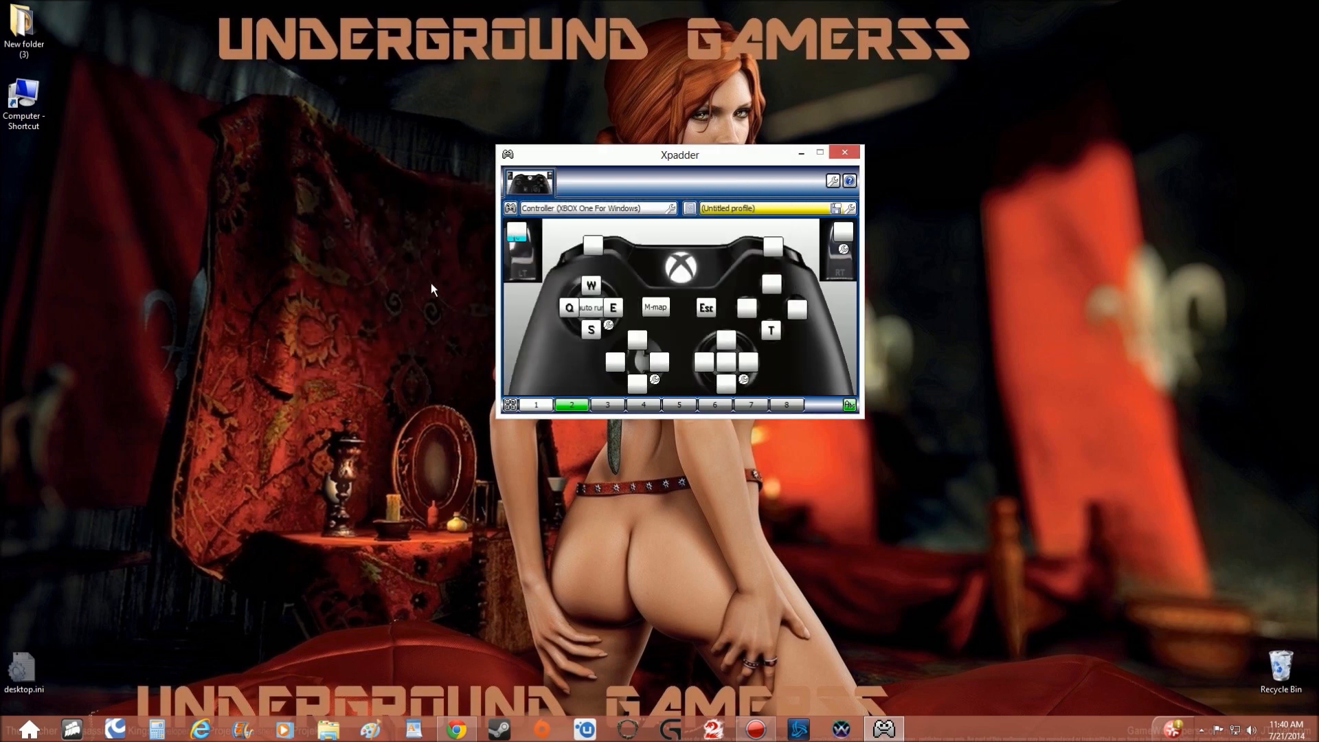
left_click(746, 308)
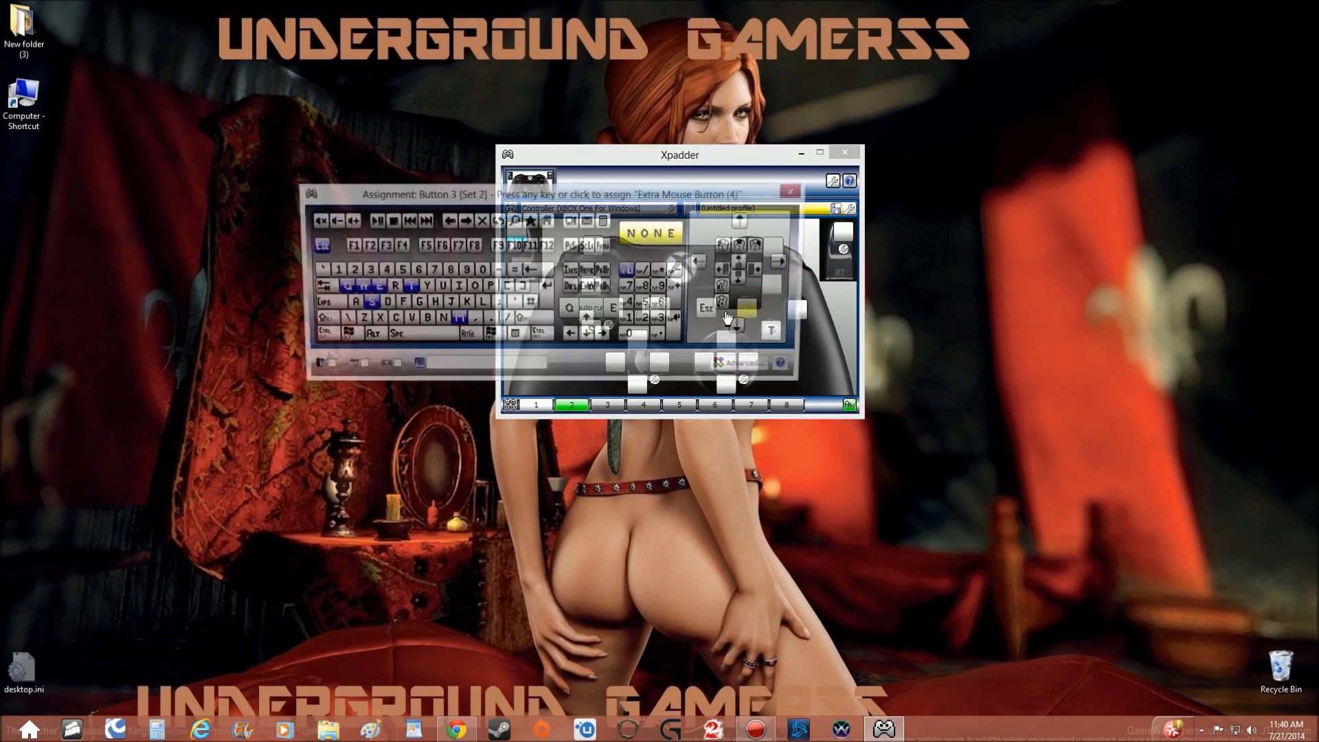
left_click(483, 277)
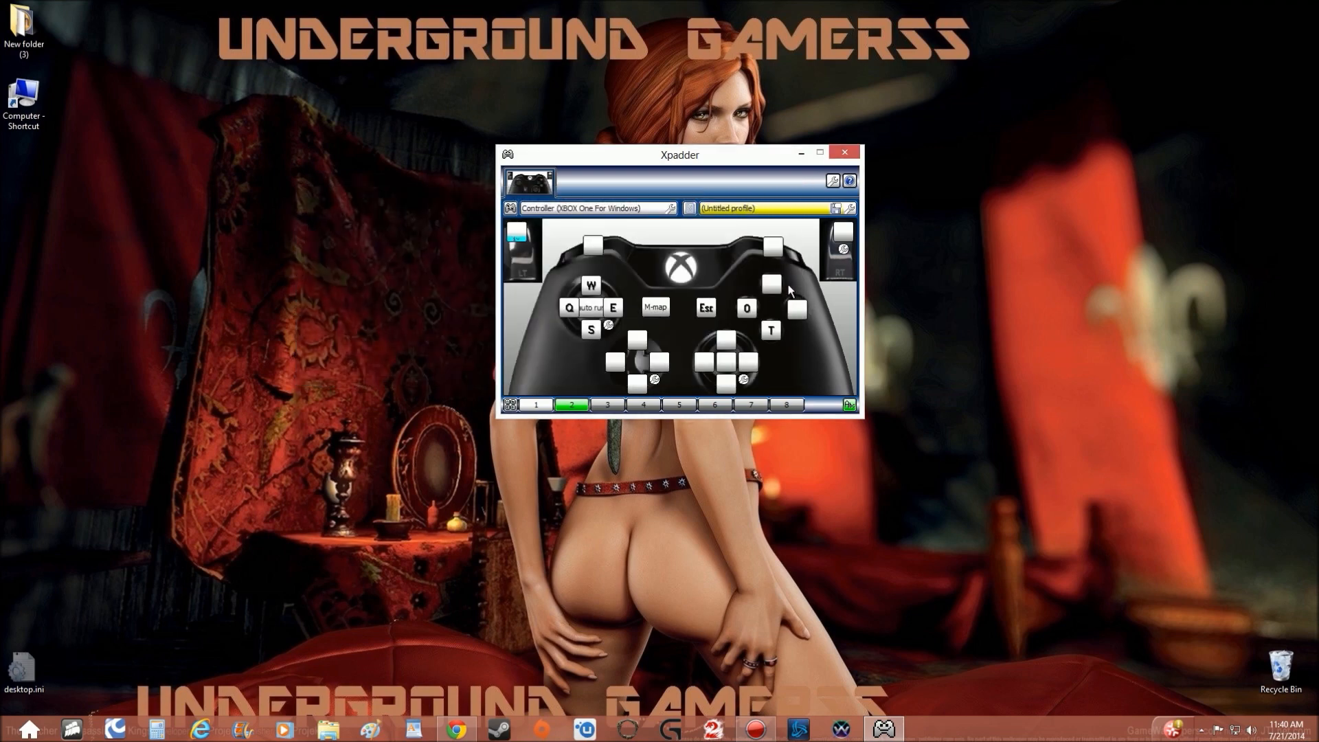
In set 2, assign R to the Y button and G to the B button.
left_click(771, 284)
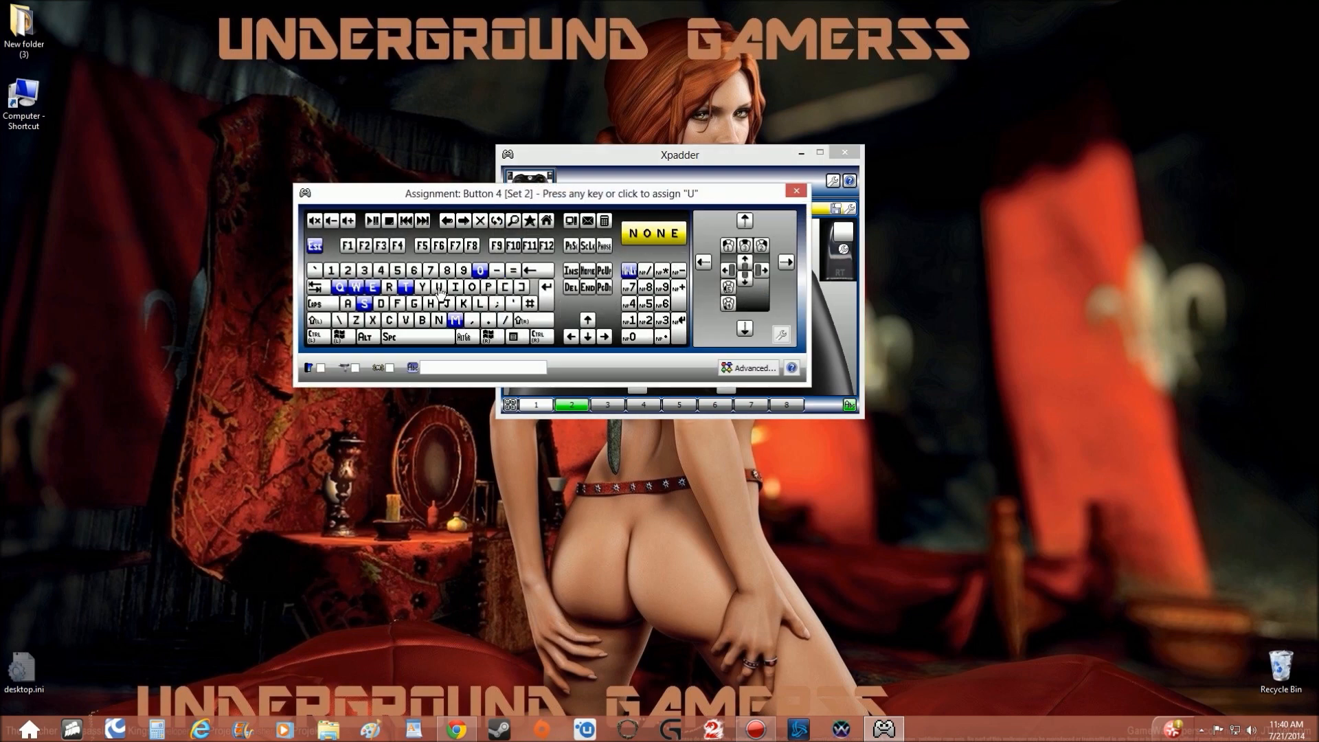
left_click(394, 290)
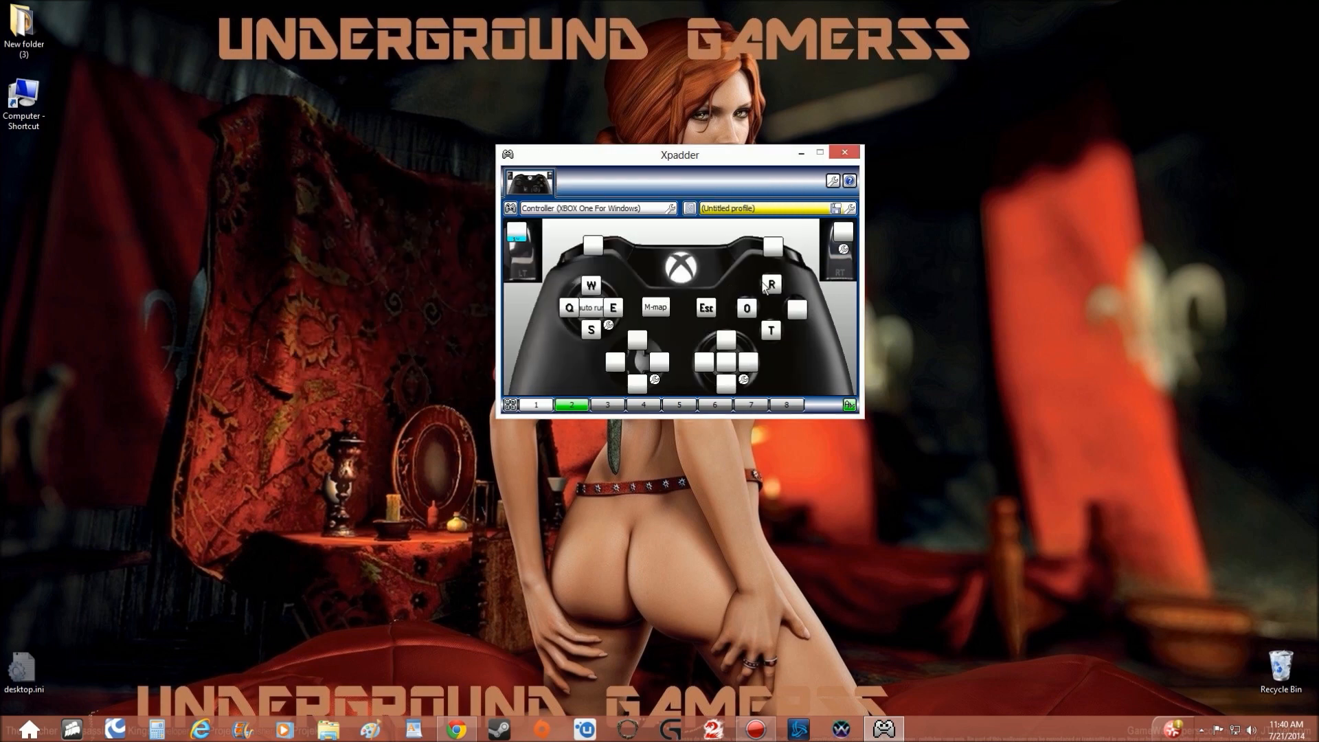
left_click(797, 309)
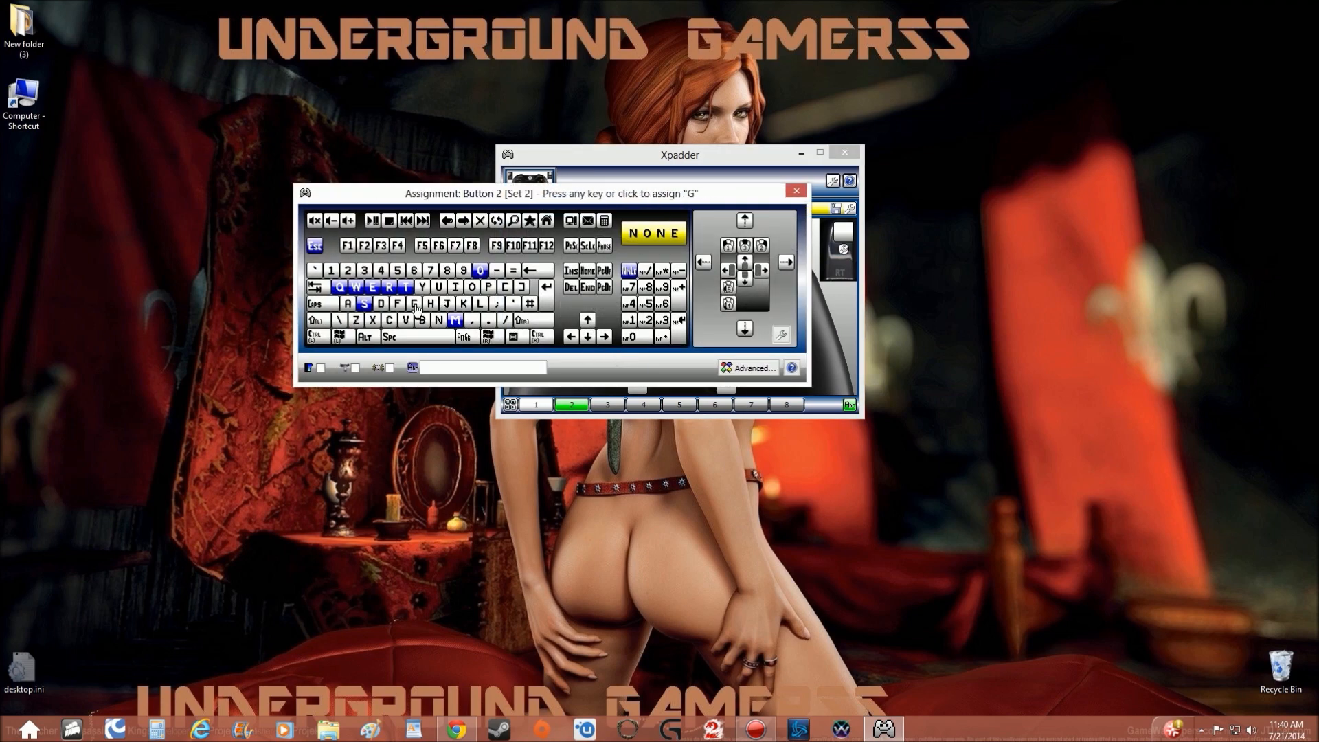
left_click(461, 309)
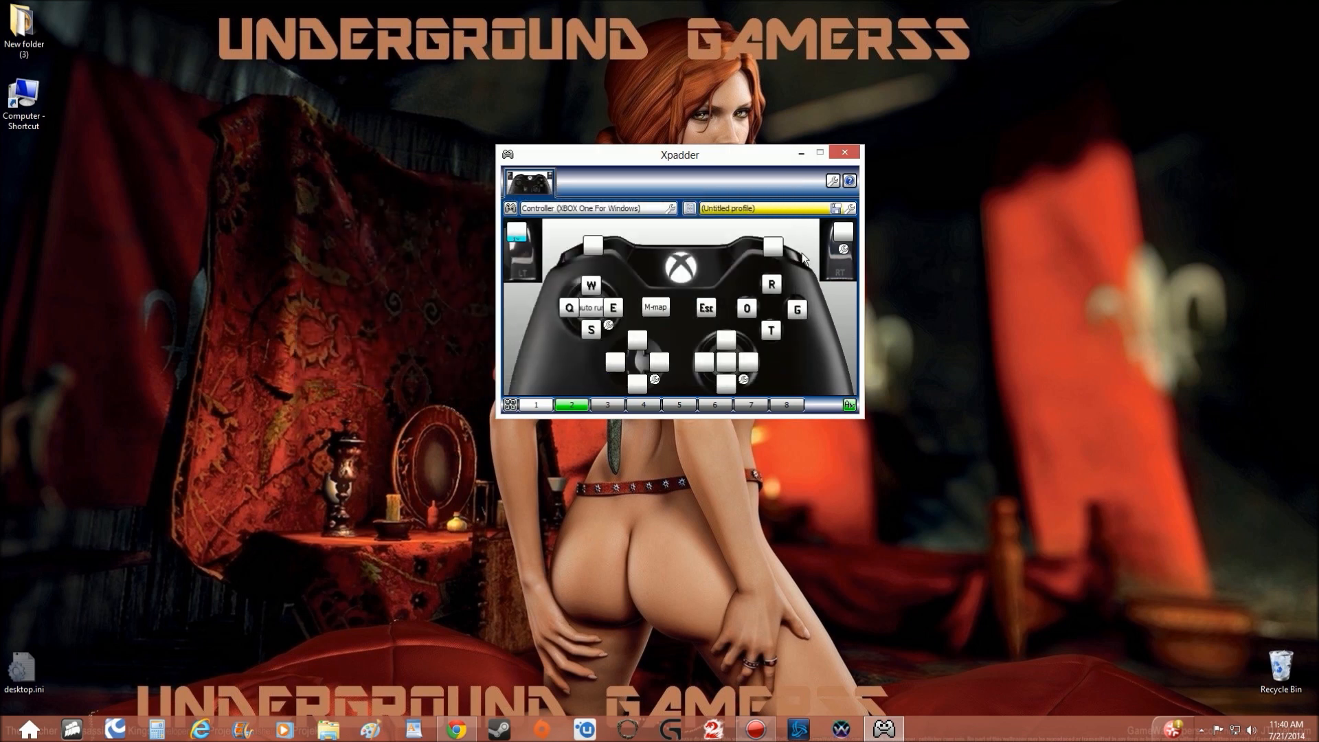
Give the left bumper in set 2 an advanced assignment that holds I and P together.
left_click(595, 247)
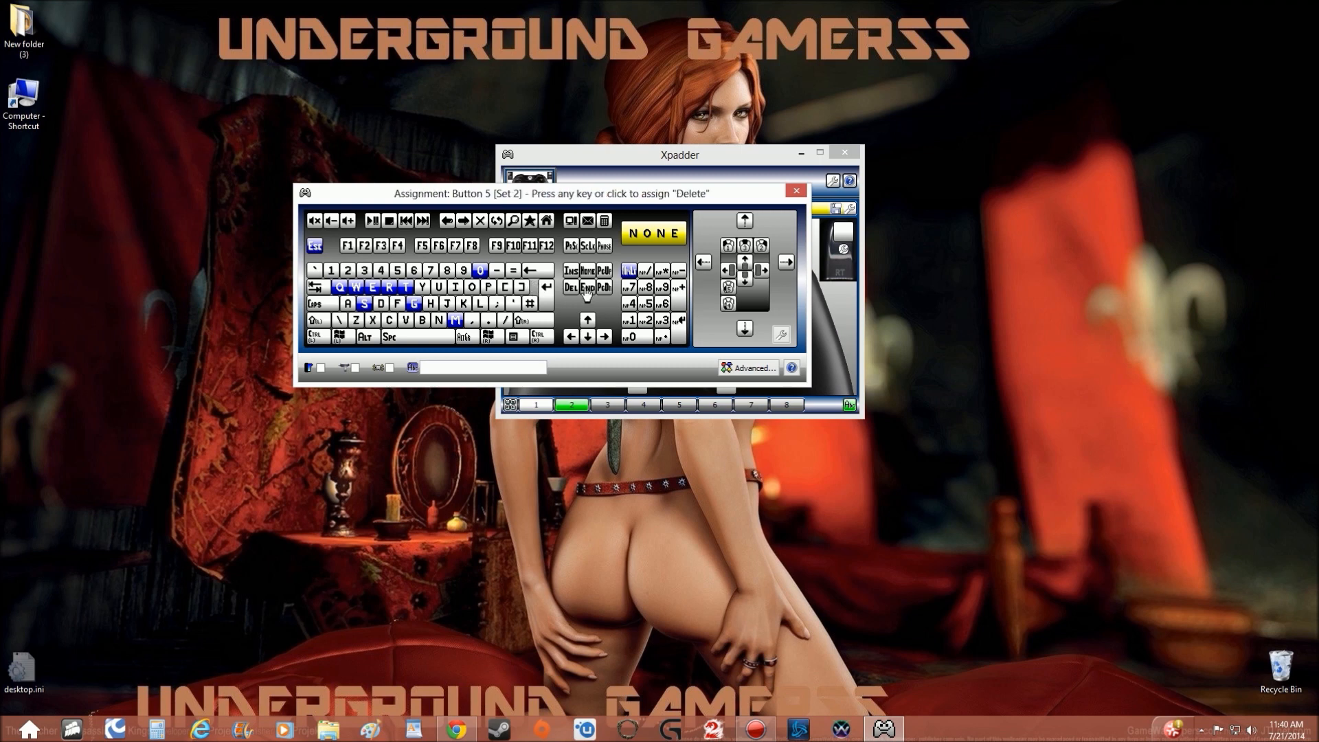
left_click(748, 369)
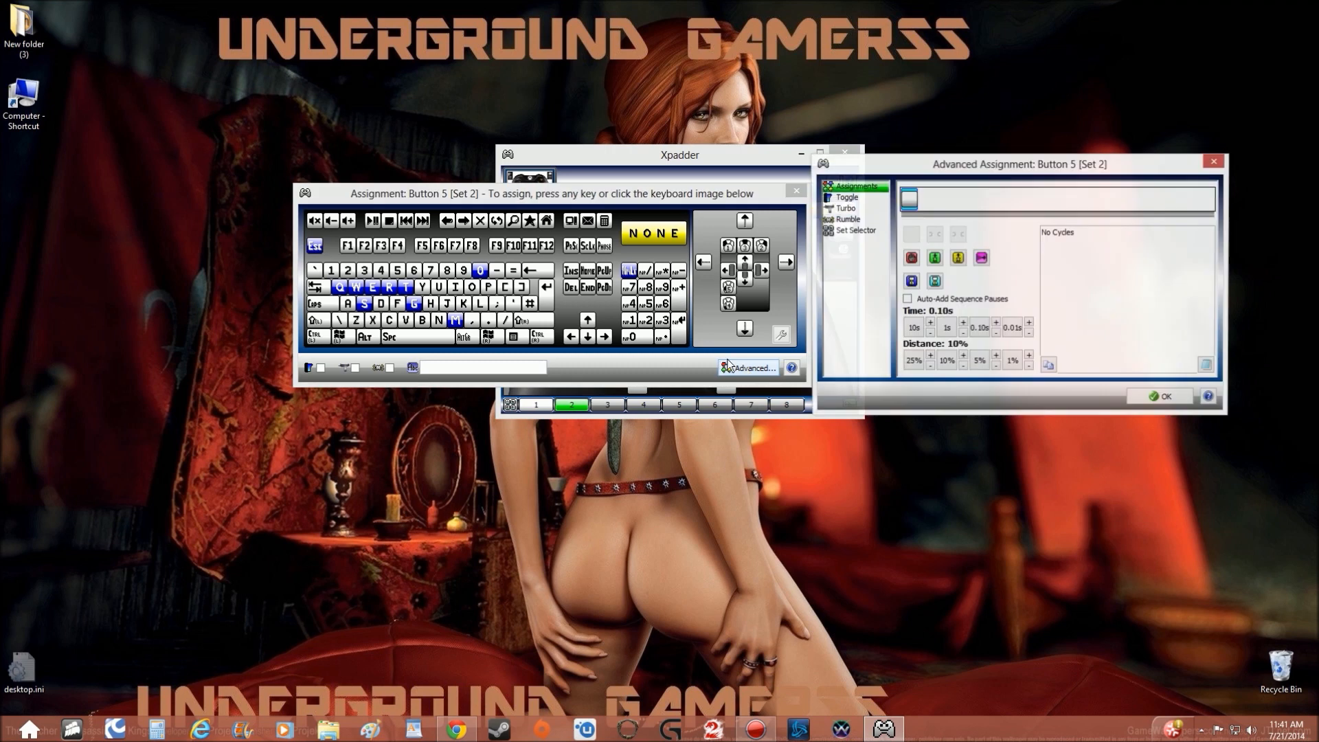
left_click(454, 289)
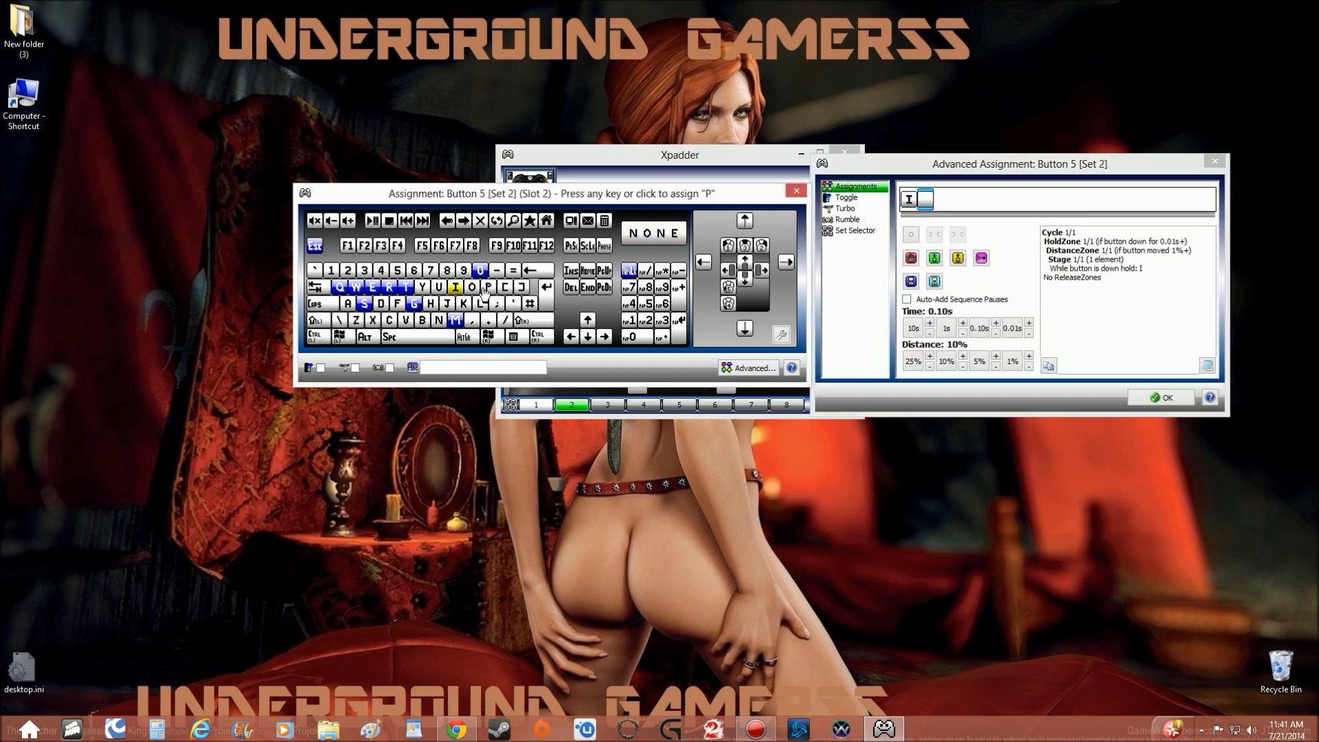
left_click(487, 287)
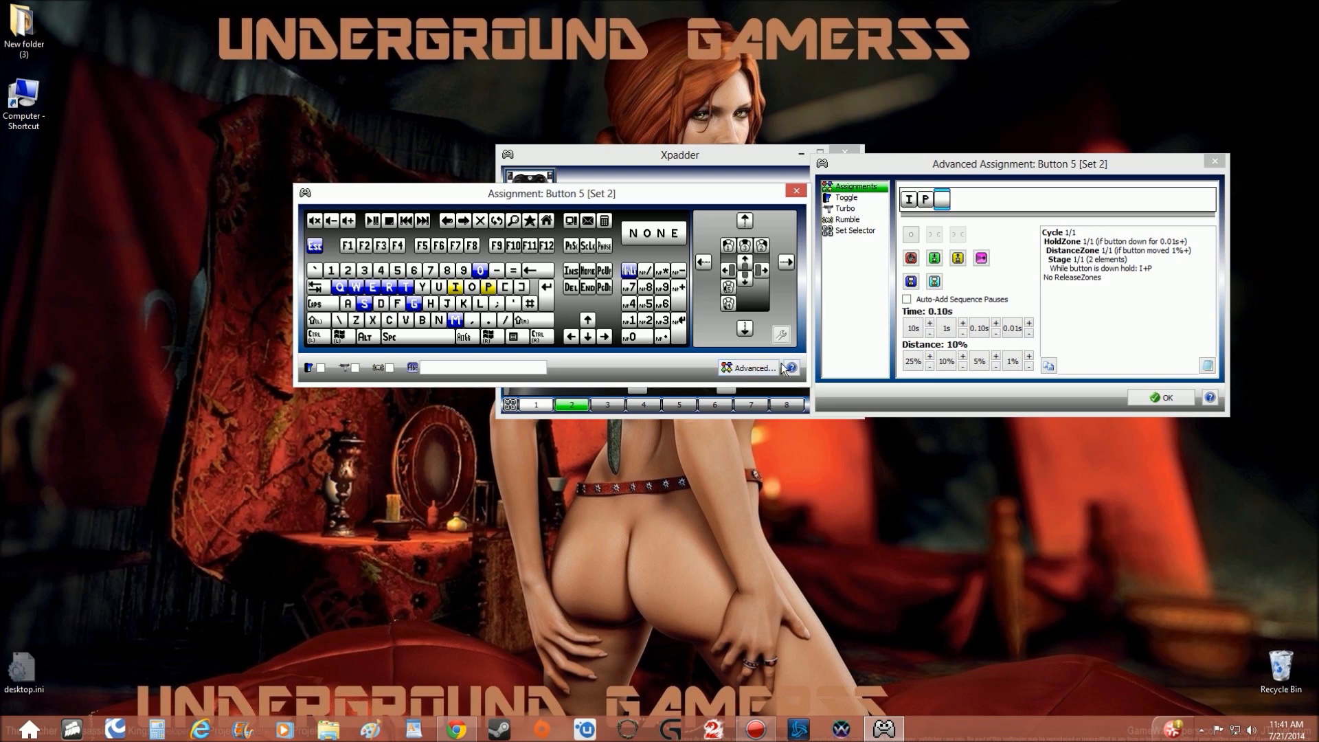
left_click(1141, 397)
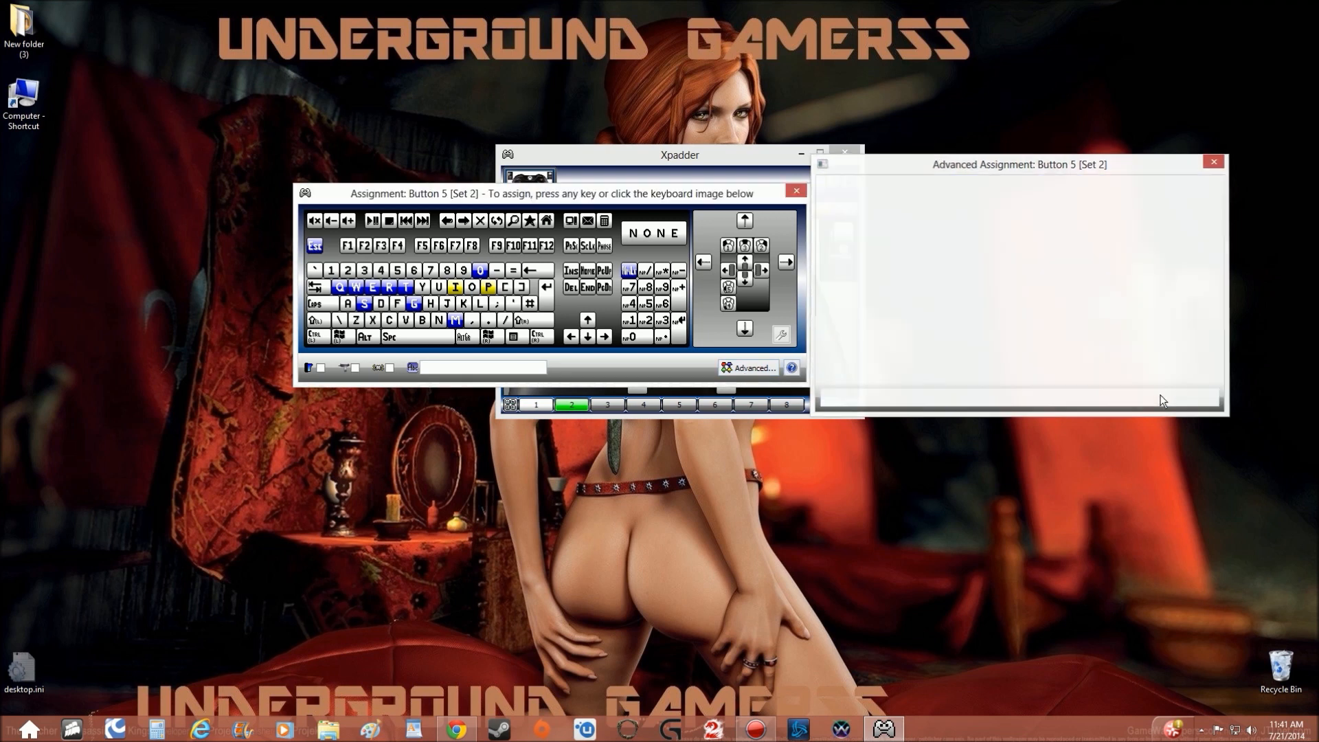
left_click(796, 192)
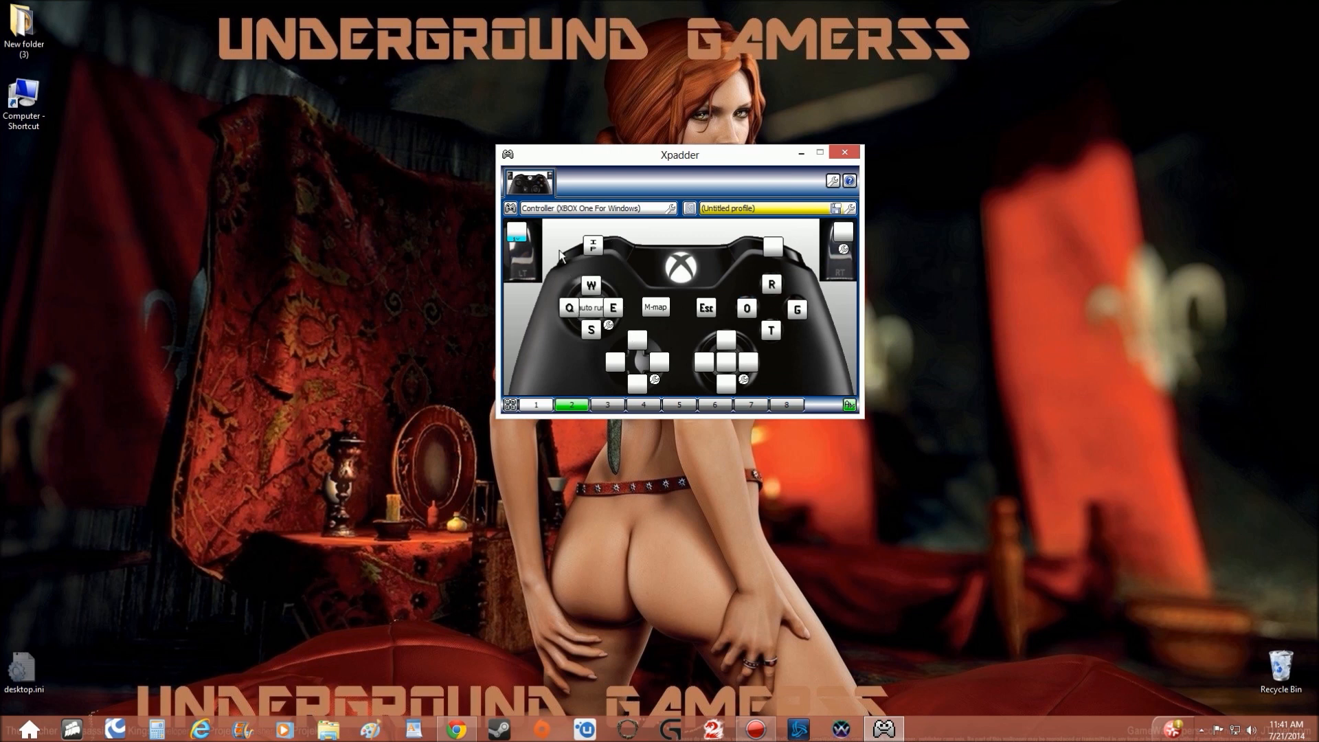
In set 2, assign the right mouse button to the right bumper and the left mouse button to the right trigger.
left_click(770, 252)
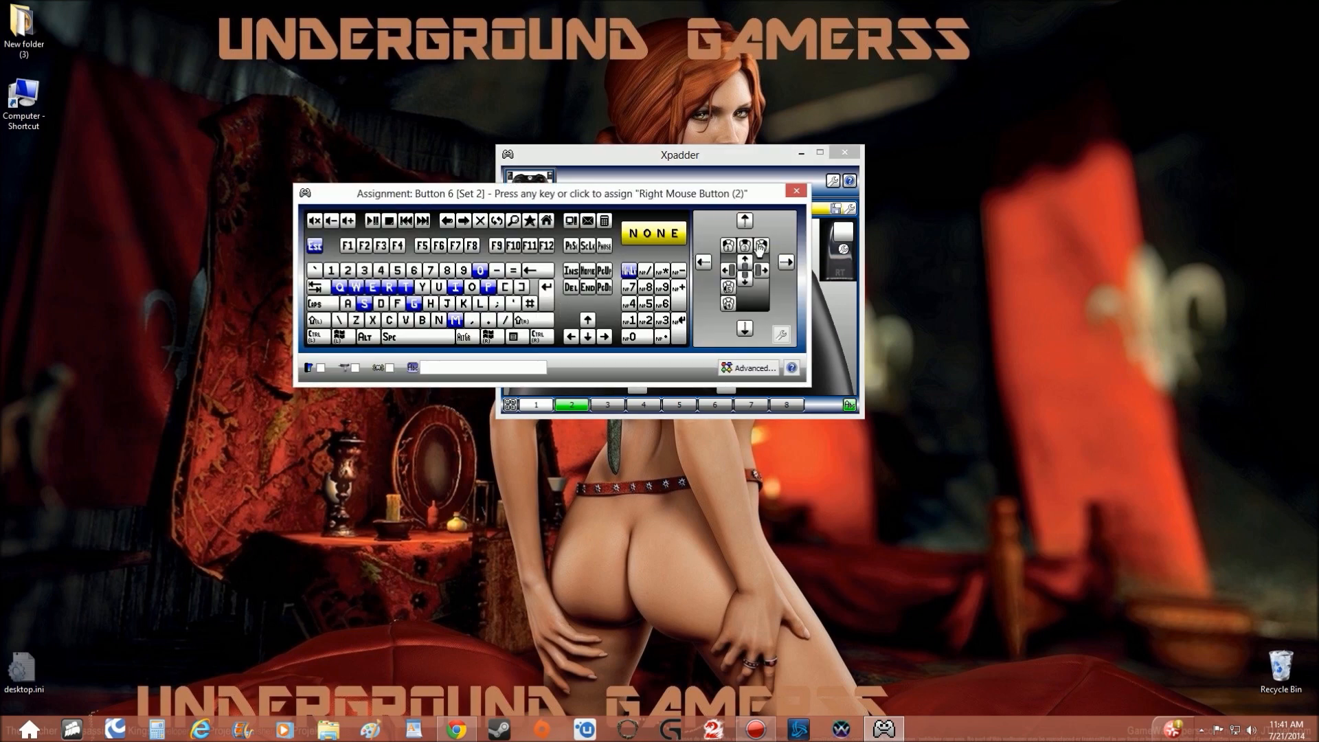
left_click(760, 247)
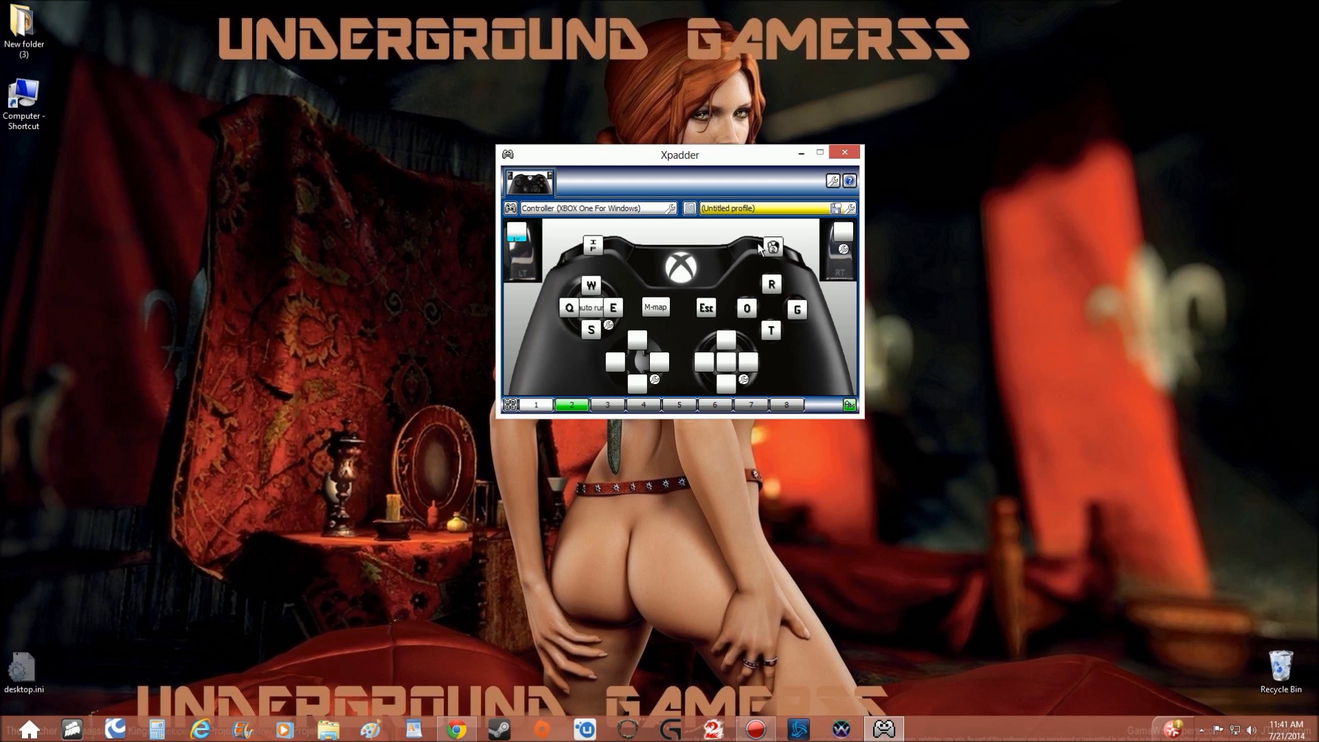
left_click(839, 233)
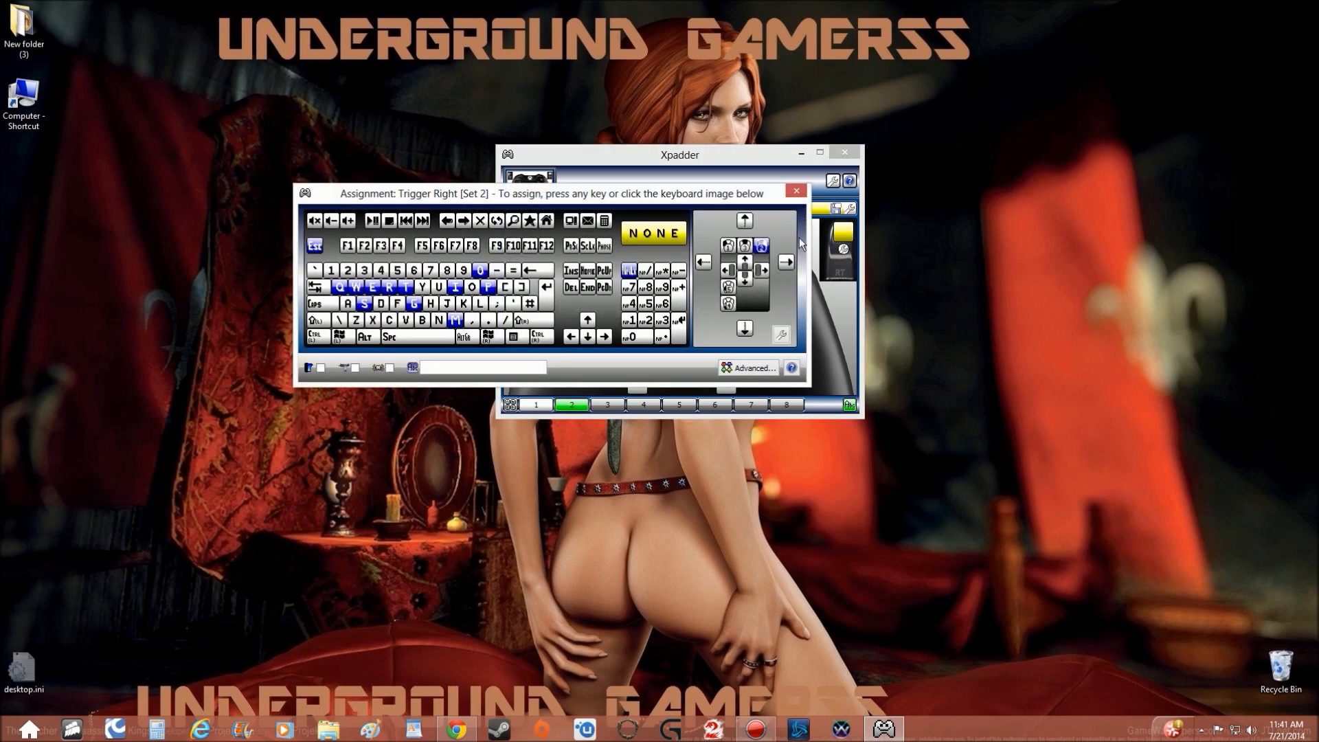
left_click(727, 246)
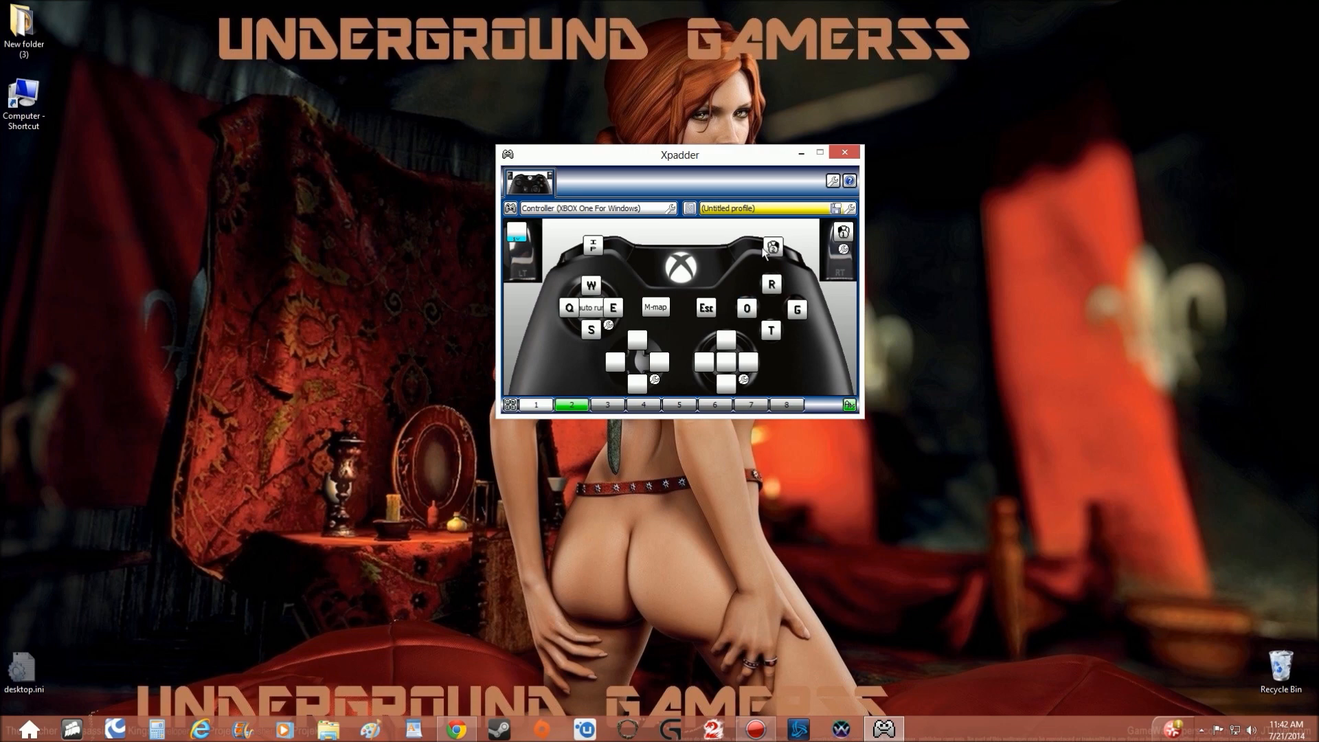
In set 2, assign mouse movement up, down, left and right to the matching right stick directions, and Space to its click button.
left_click(725, 338)
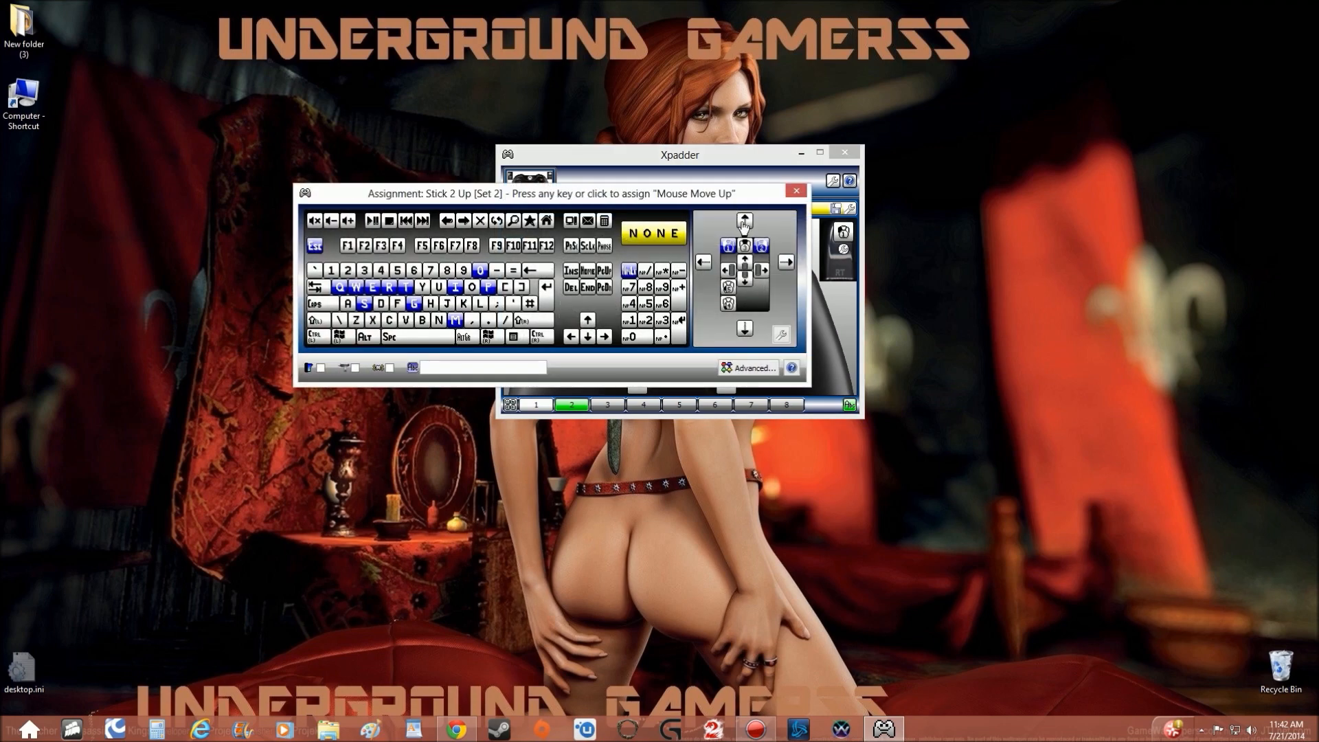
left_click(745, 222)
left_click(730, 397)
left_click(746, 333)
left_click(704, 363)
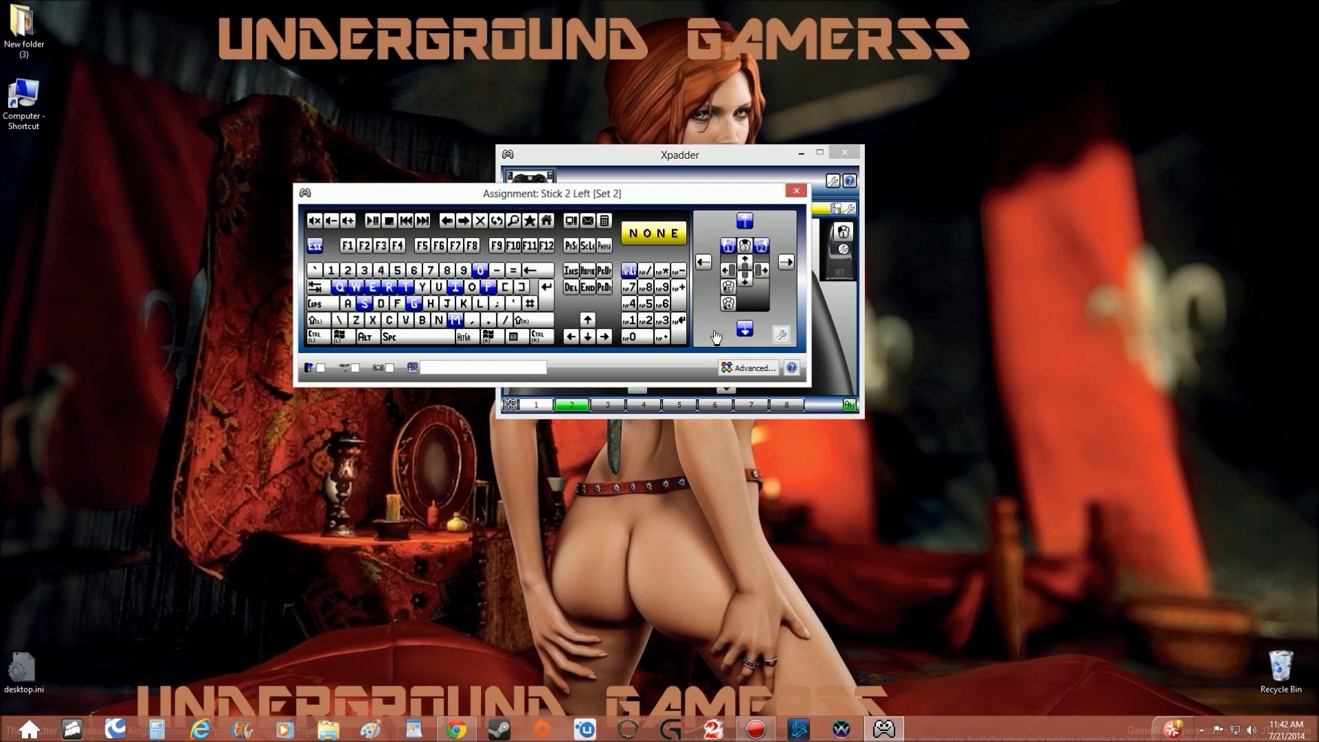
left_click(702, 267)
left_click(744, 367)
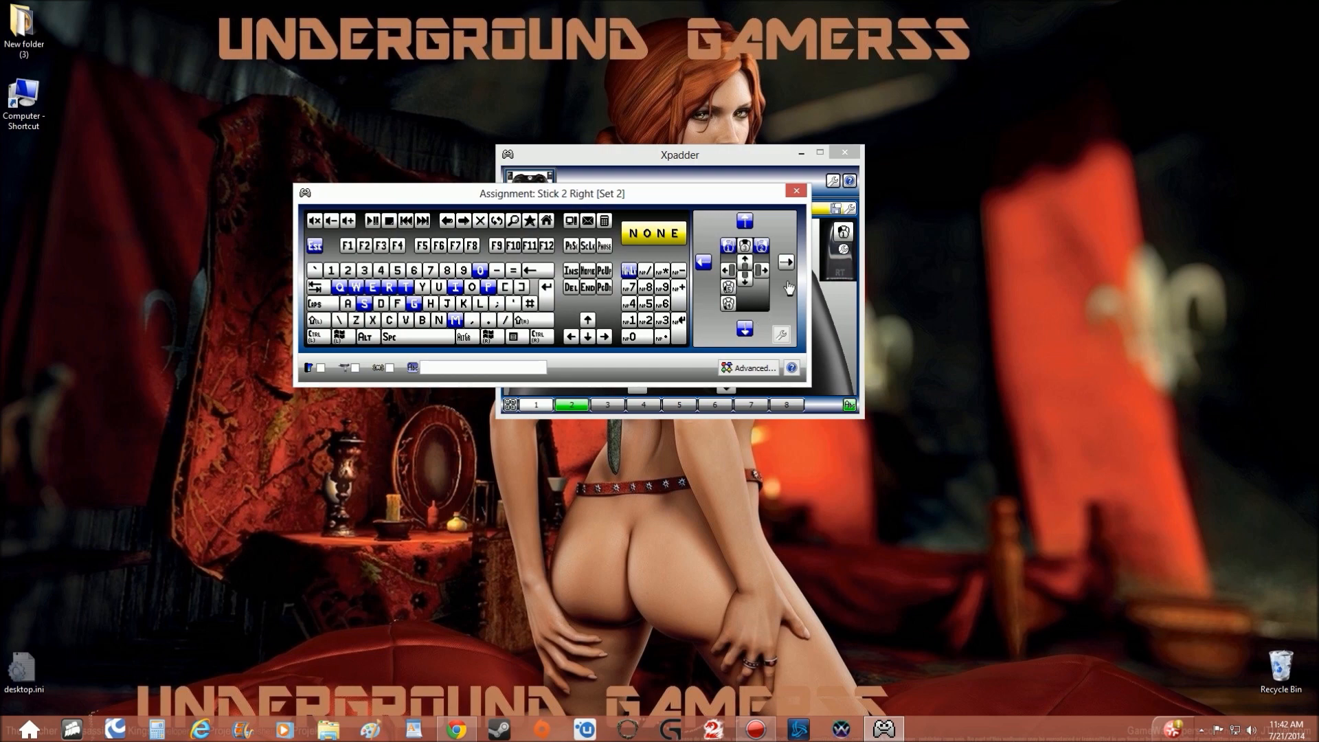
left_click(786, 262)
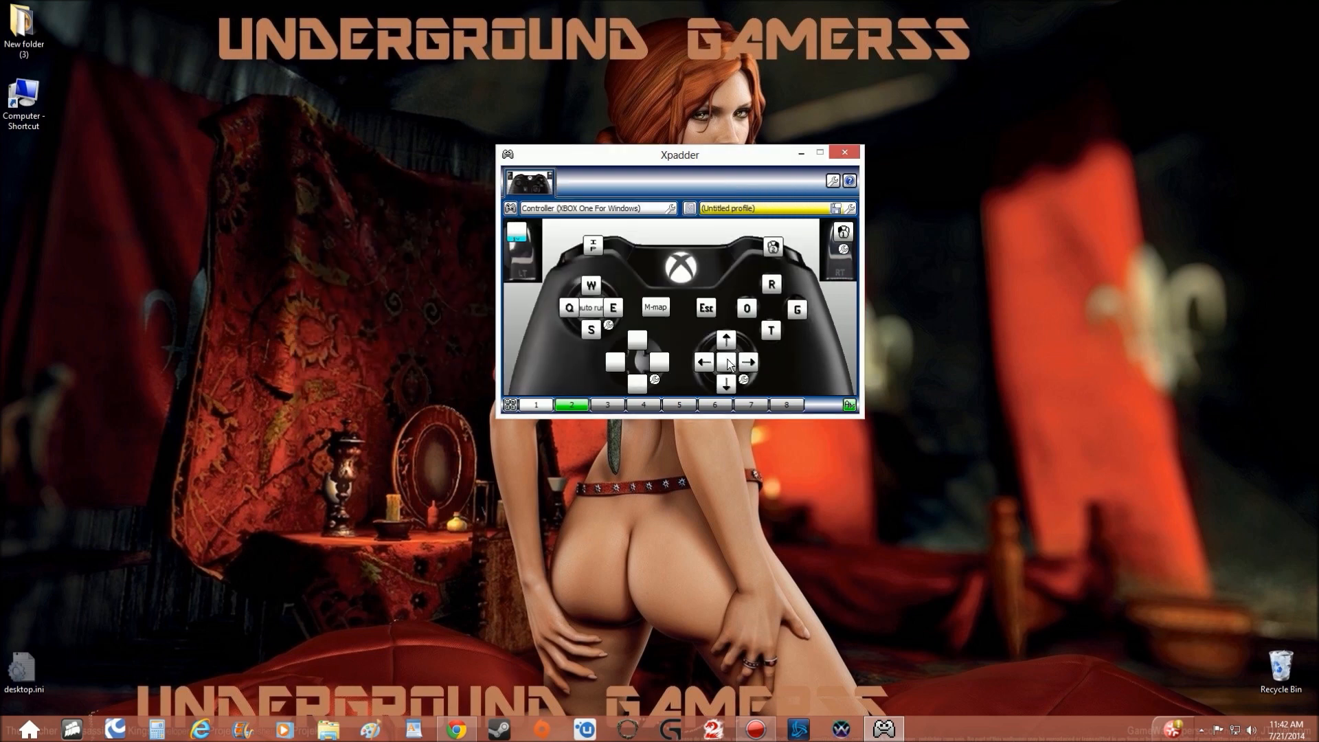
left_click(725, 362)
left_click(443, 337)
Assign Z to D-pad up in set 2 and name the assignment "z-mount".
left_click(634, 339)
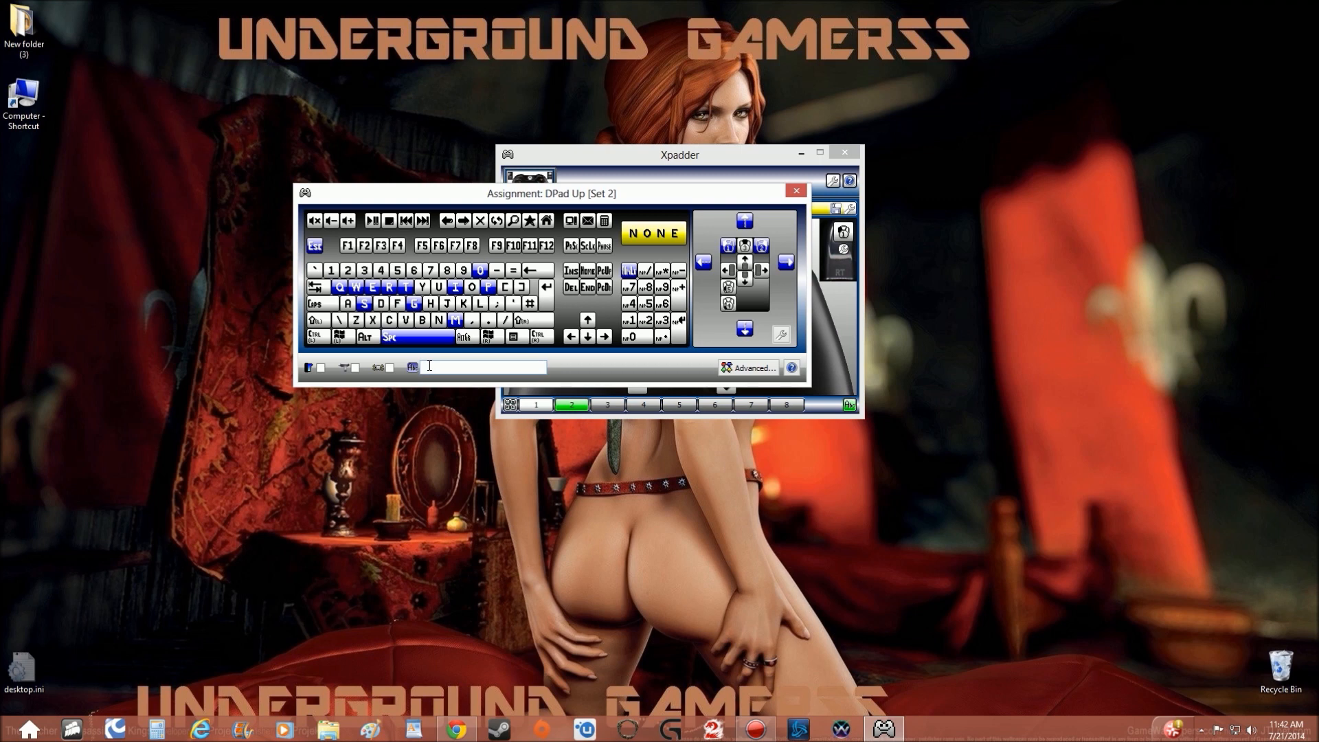
left_click(429, 365)
type("M")
key("BackSpace")
type("z-mount")
left_click(356, 320)
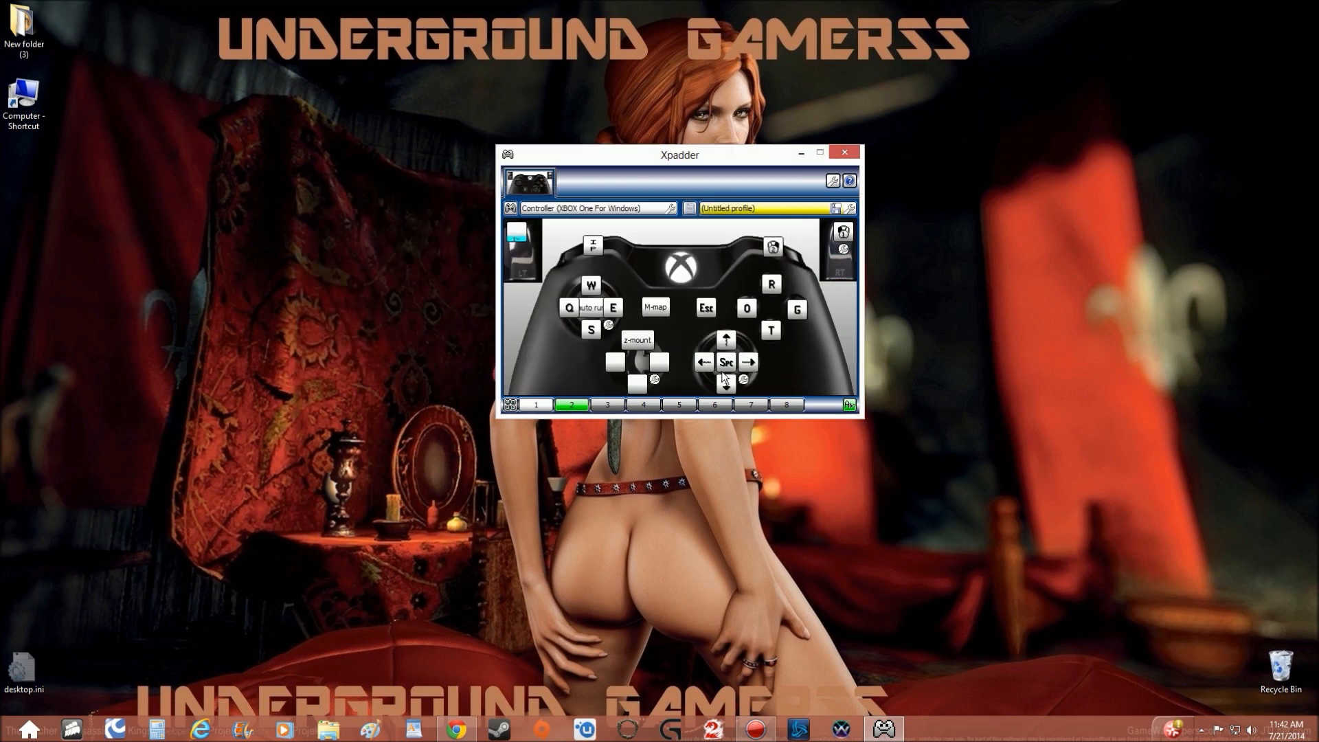
Assign O to D-pad left in set 2, without a custom name.
left_click(614, 364)
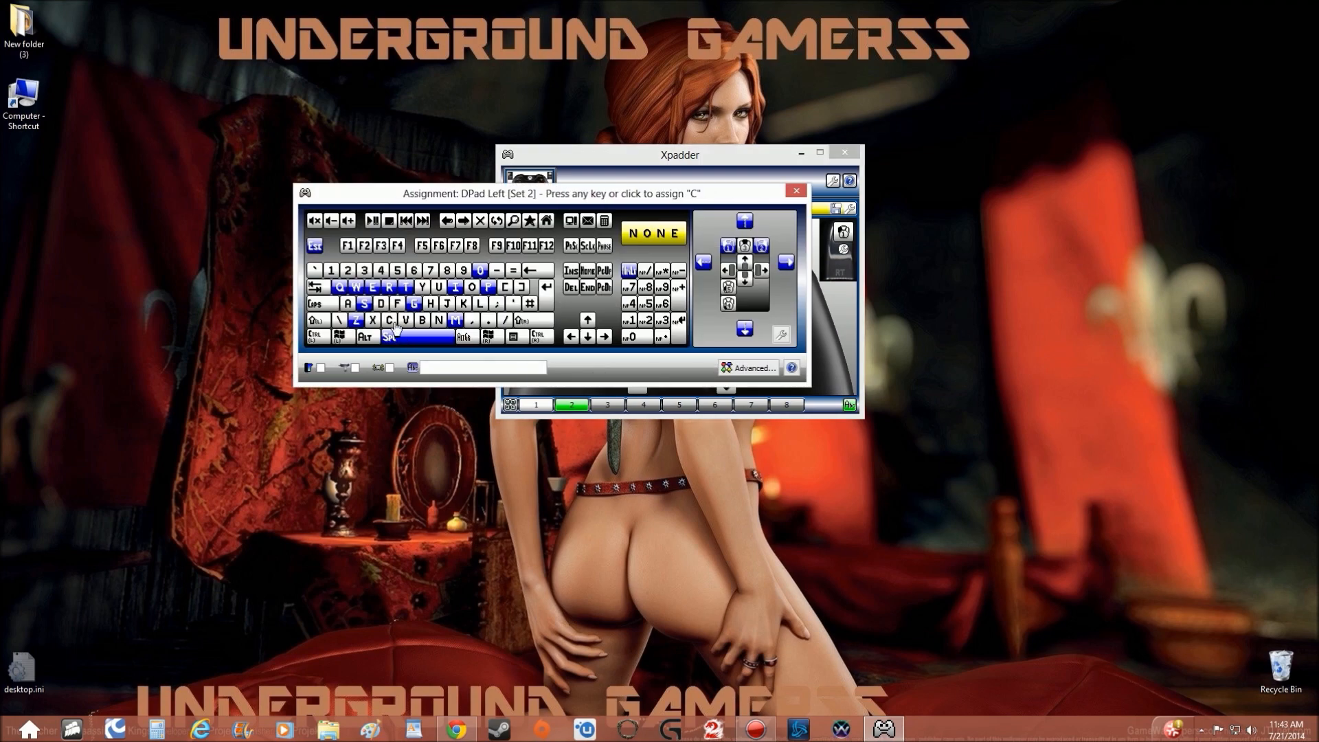
left_click(448, 364)
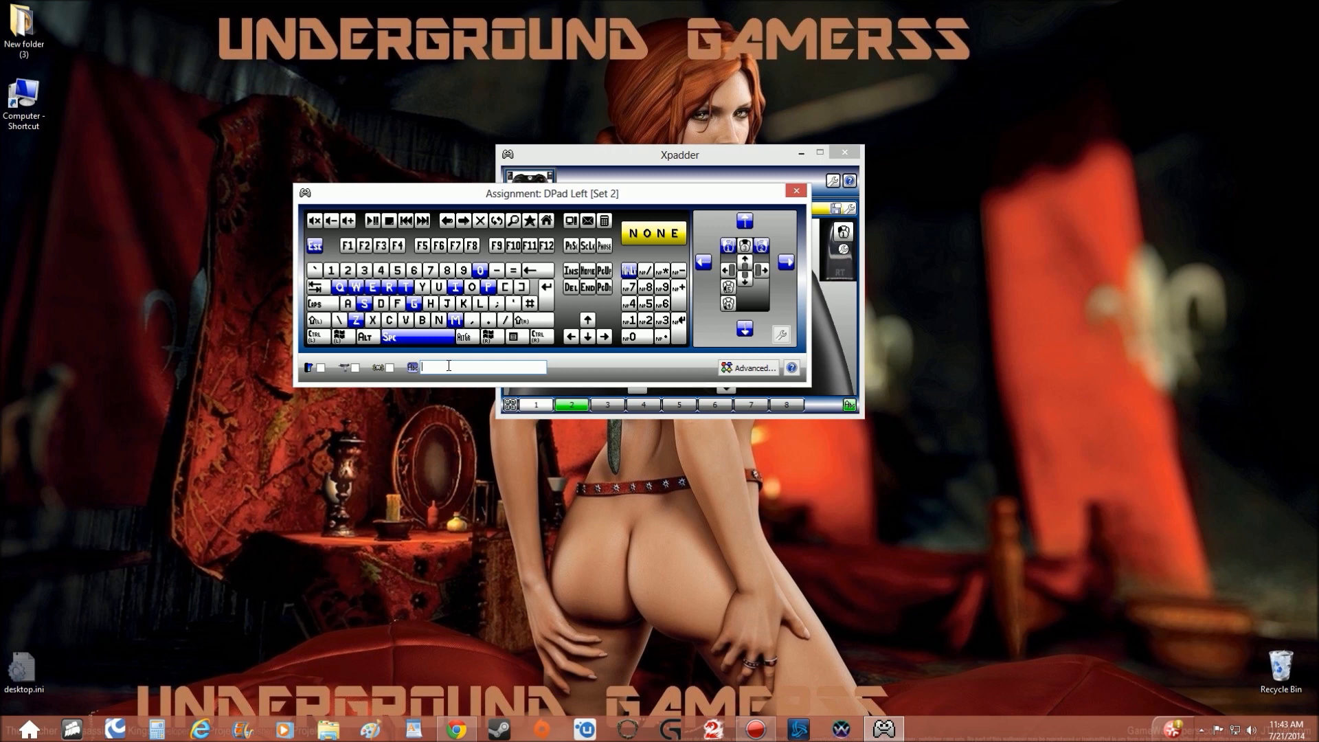
left_click(471, 287)
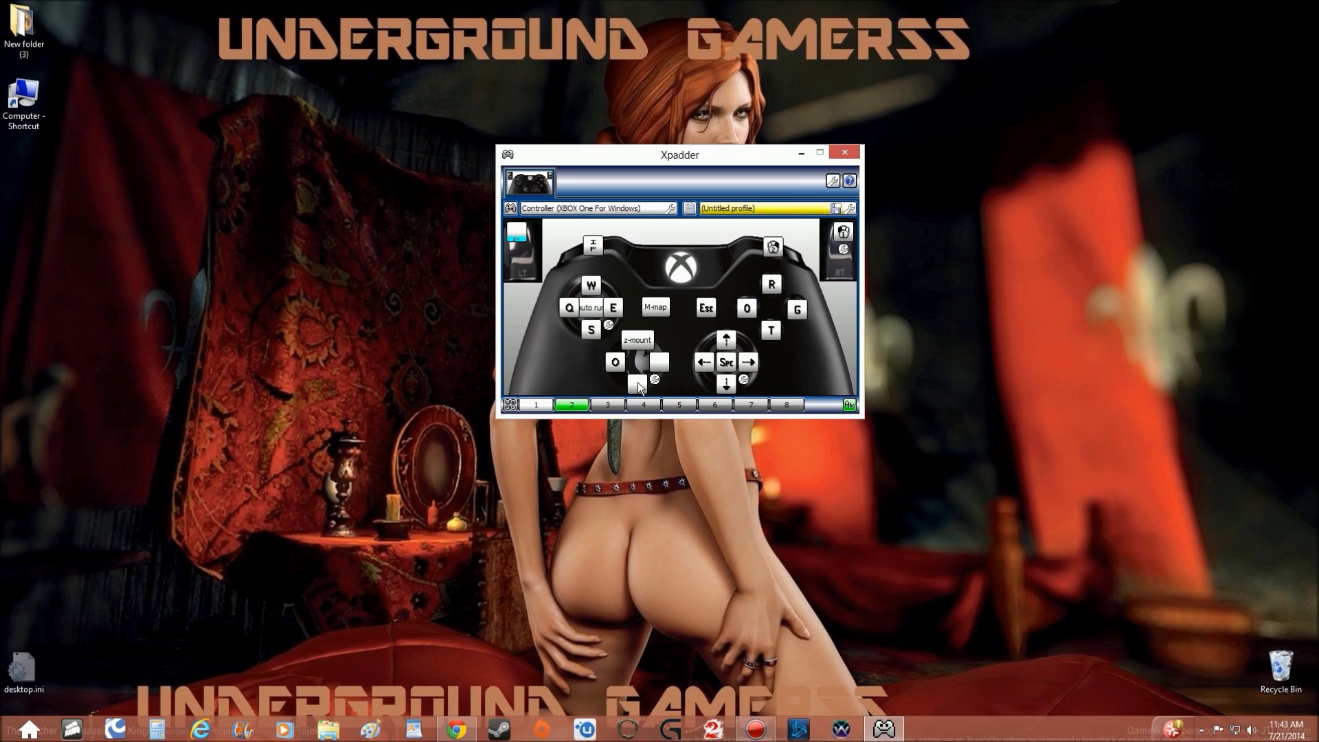
Assign L to D-pad down in set 2 and name the assignment "L-quset log".
left_click(638, 382)
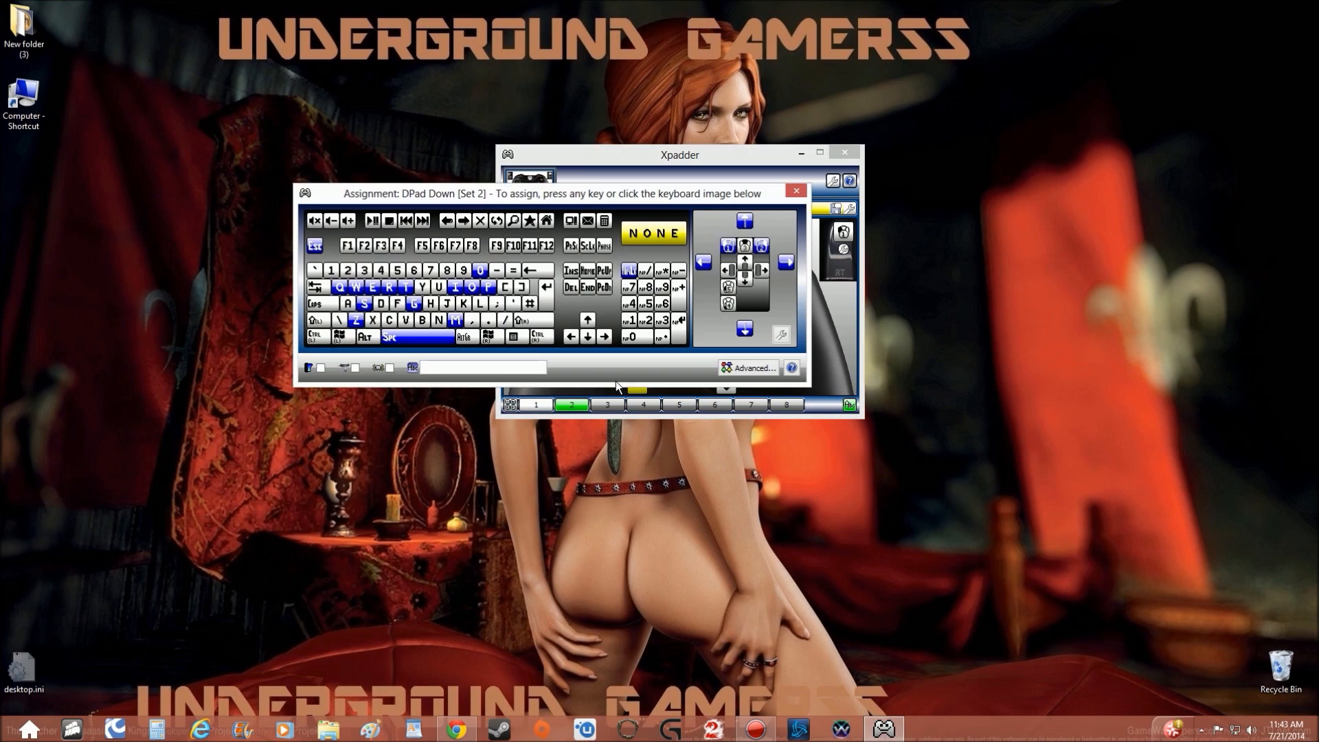
left_click(455, 367)
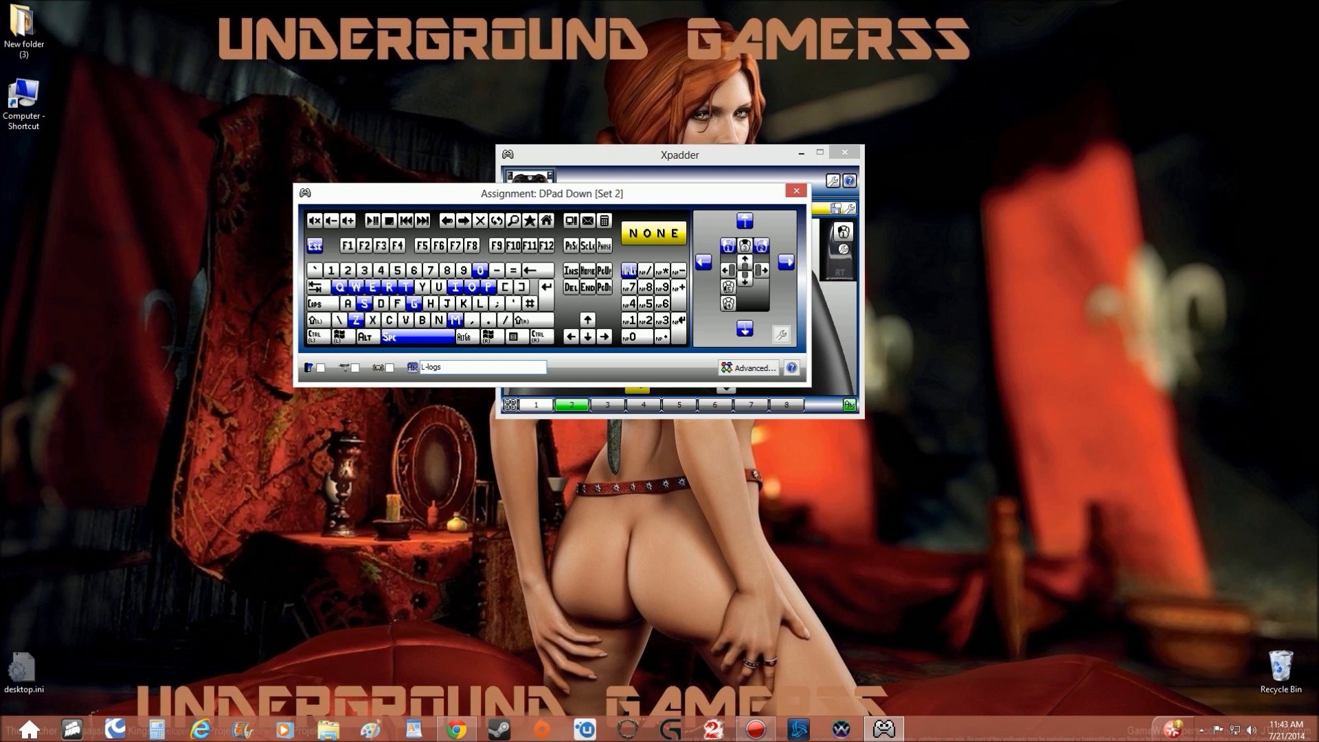
type("quset logs")
left_click(480, 306)
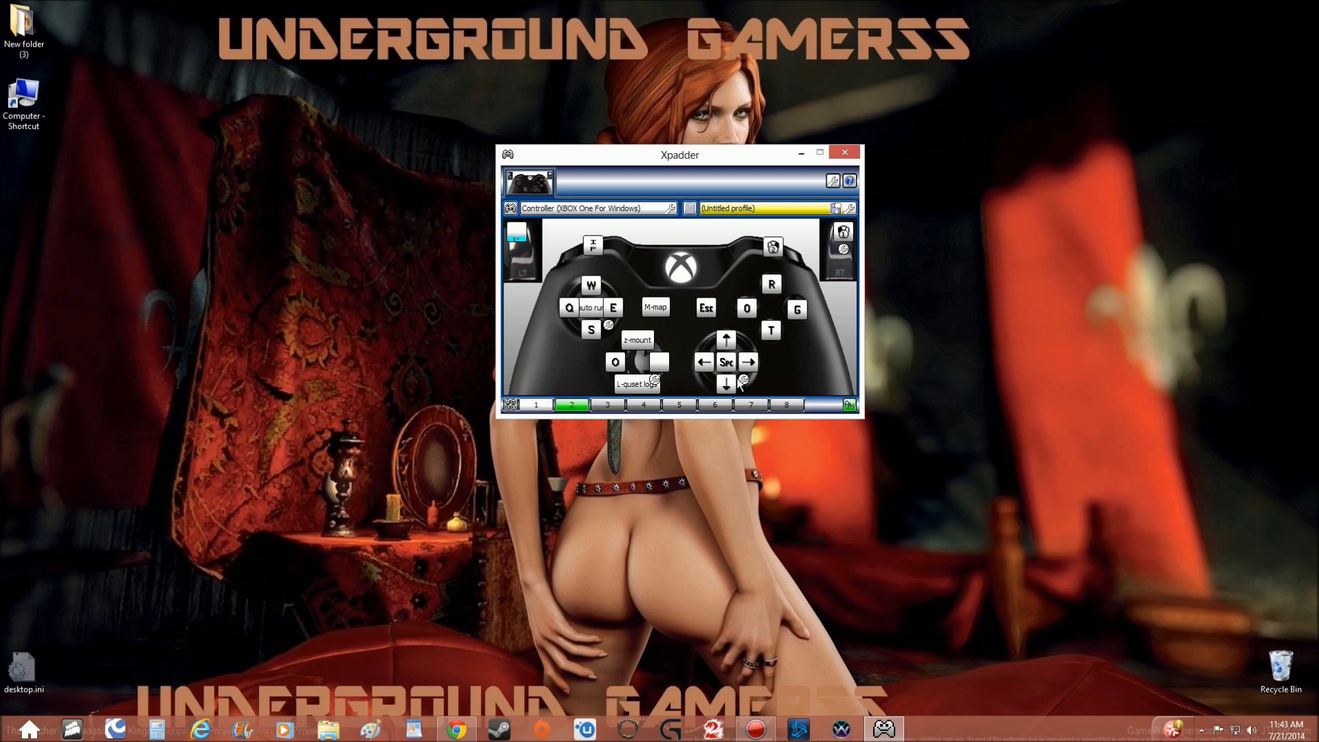
Slightly increase the right stick's mouse emulation speed in set 2, keeping both axes moving together.
left_click(744, 381)
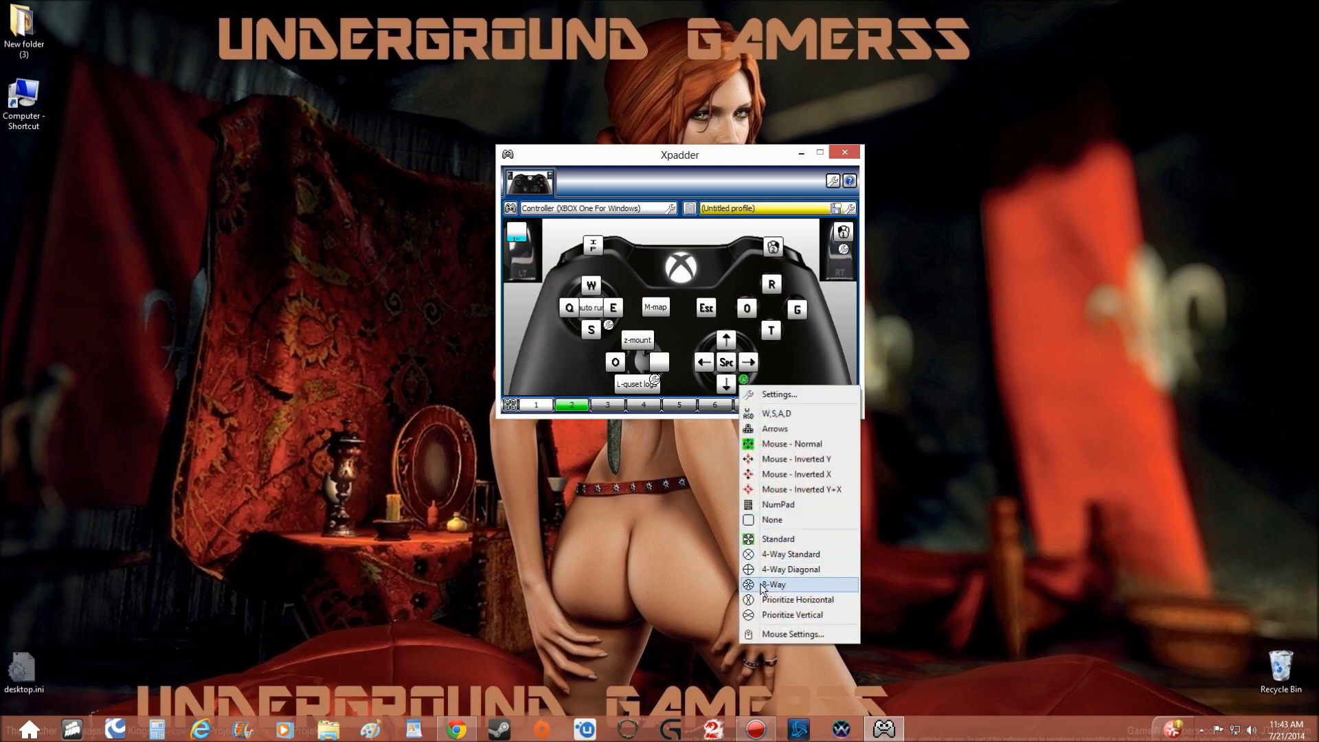
left_click(770, 634)
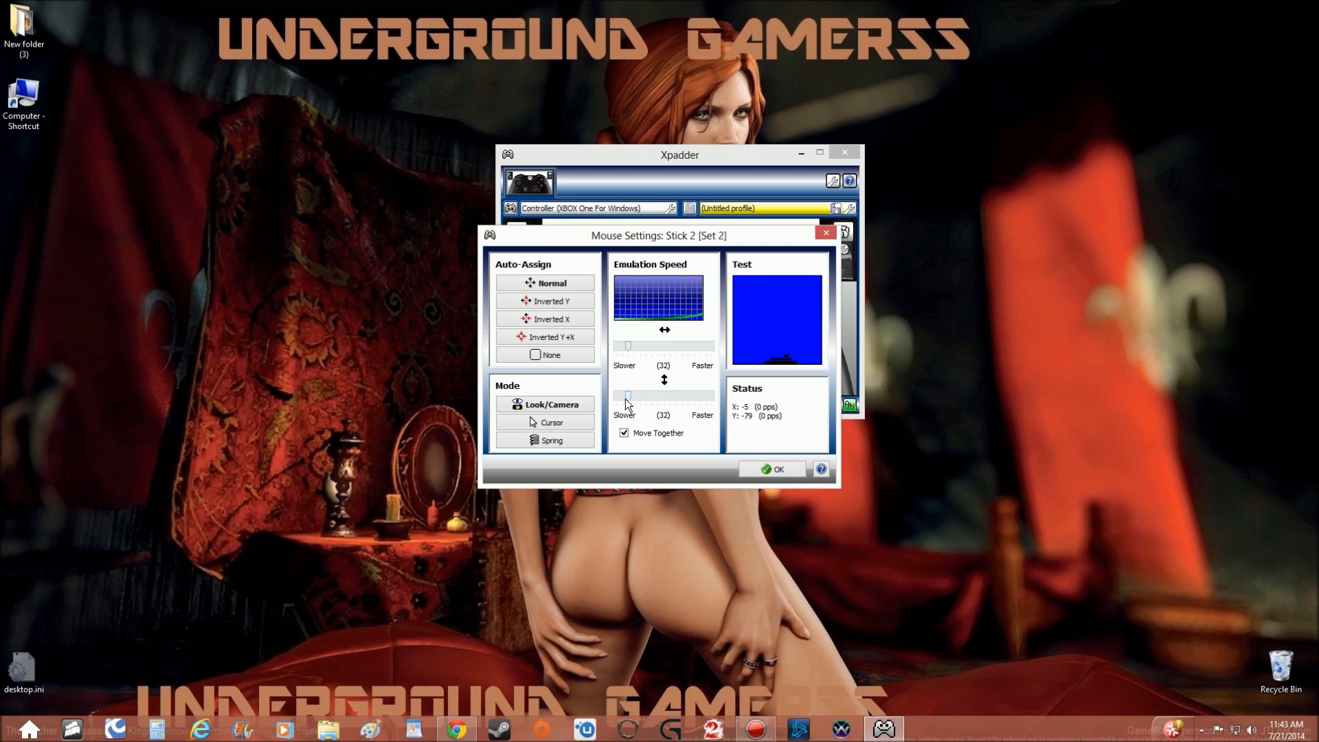
mouse_move(627, 404)
left_mouse_down()
mouse_move(645, 407)
mouse_move(635, 400)
left_mouse_up()
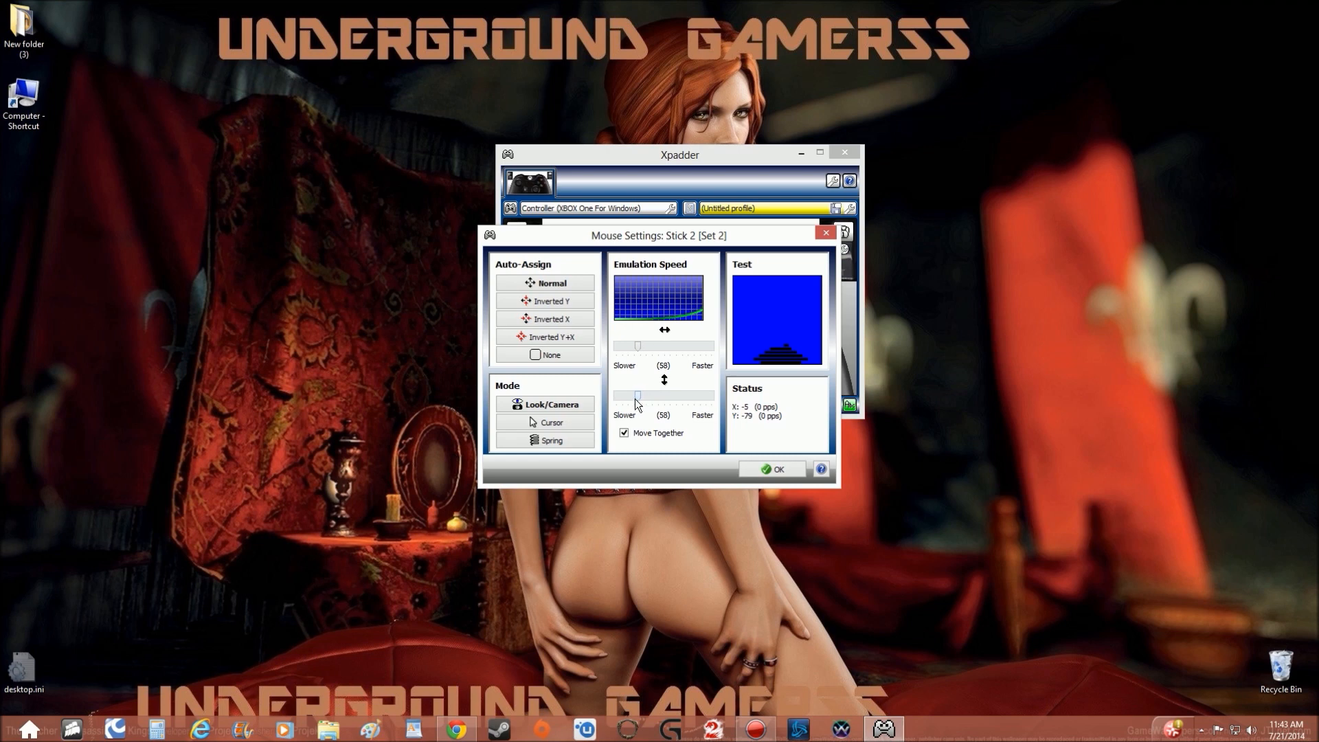
left_click(777, 467)
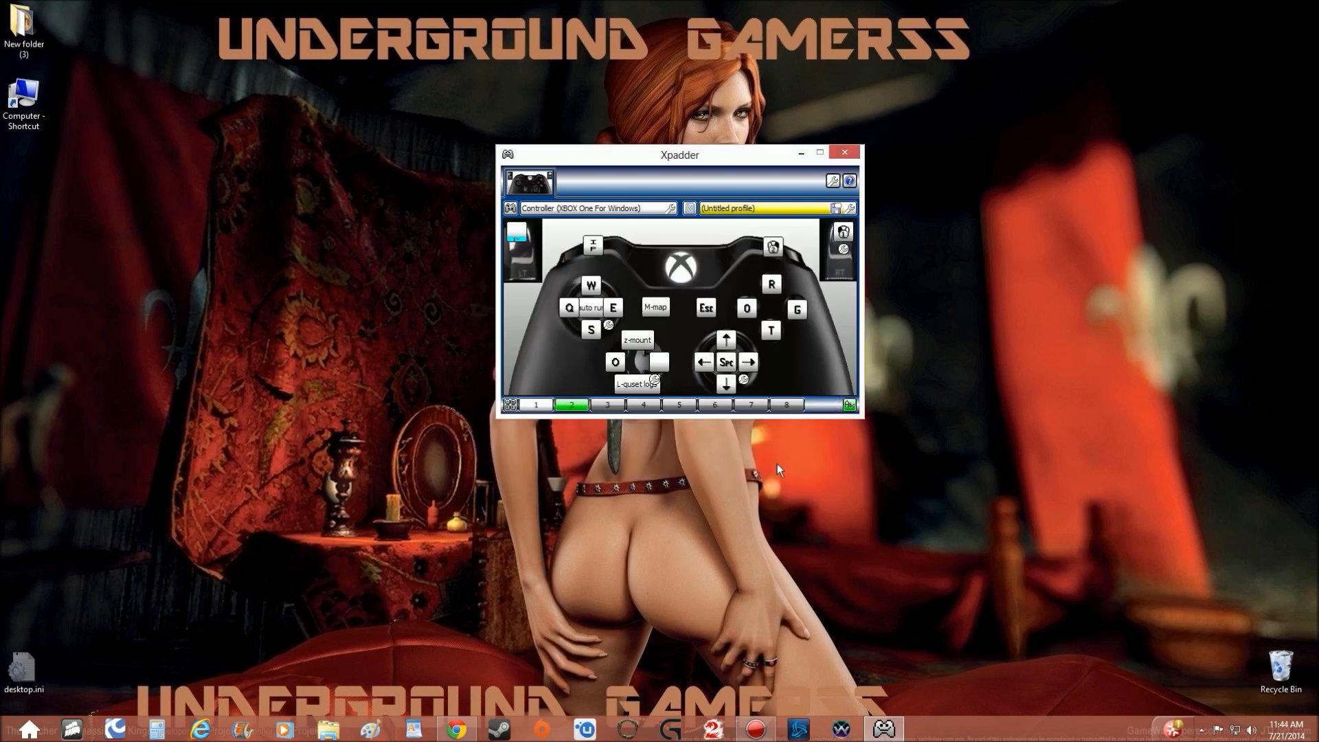
Assign B to D-pad right in set 2 and name the assignment "B-Build".
left_click(658, 360)
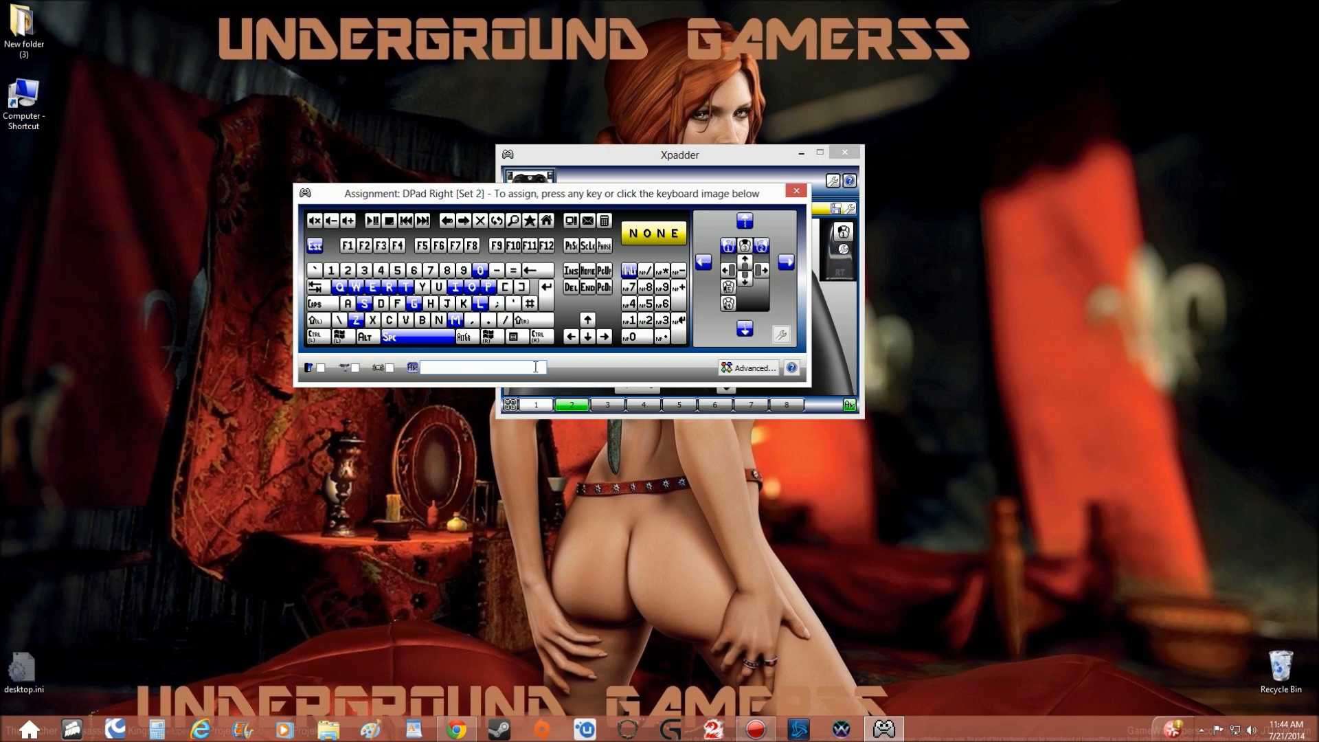
type("B-Build")
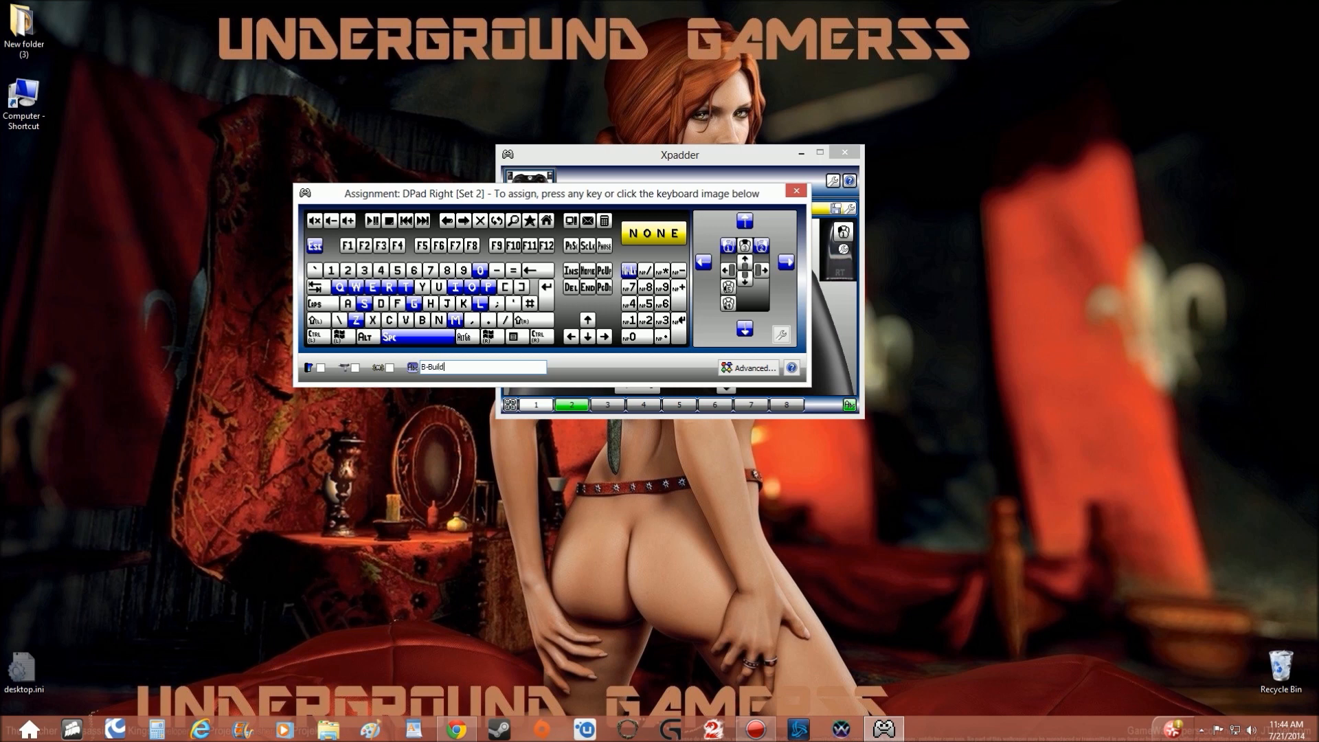
left_click(423, 323)
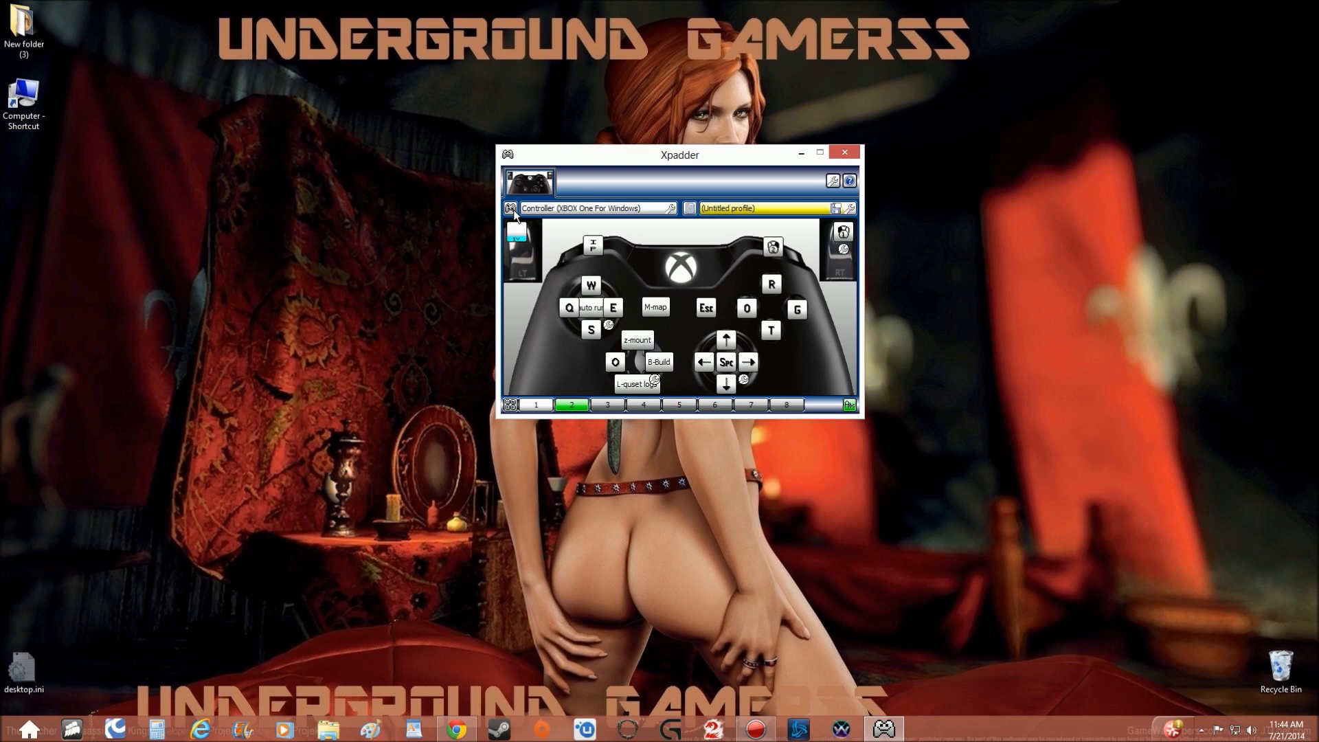
Save the controller profile in Documents as wildstarXBOX1-1 and switch the layout to set 1.
left_click(688, 208)
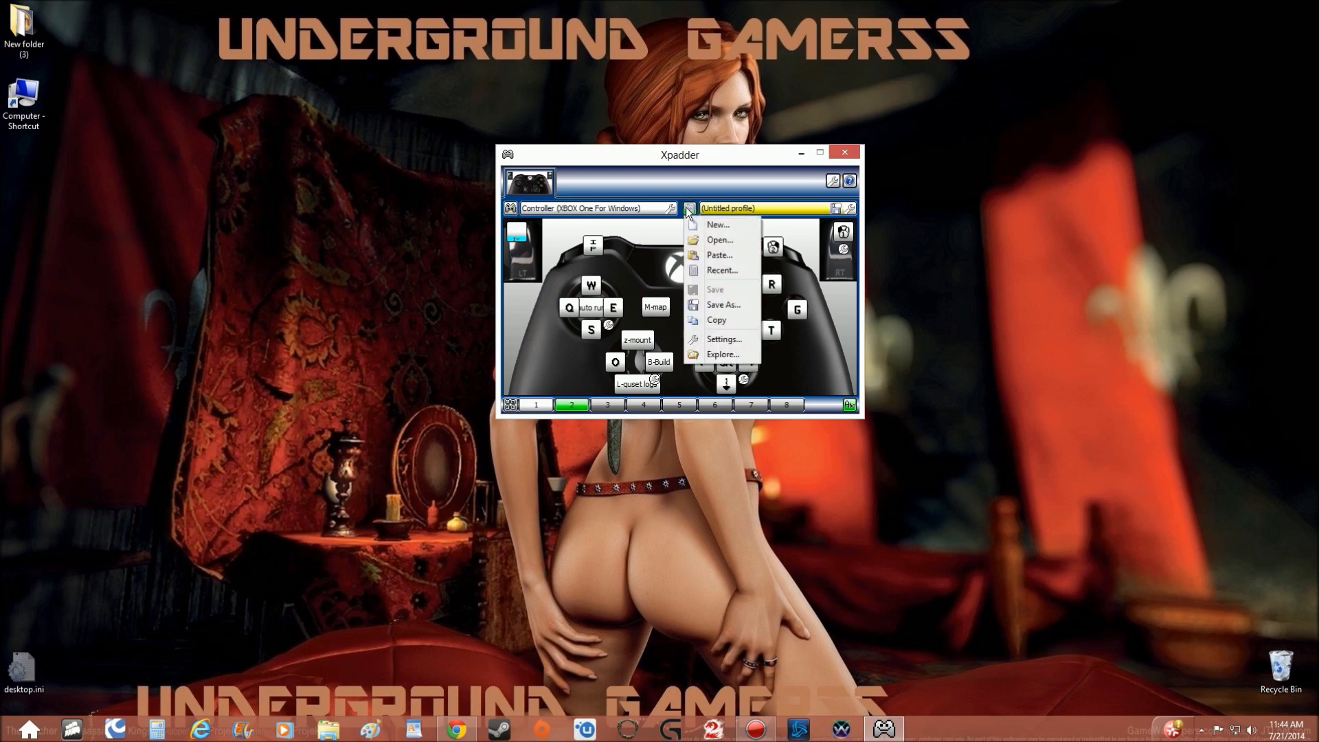
left_click(717, 304)
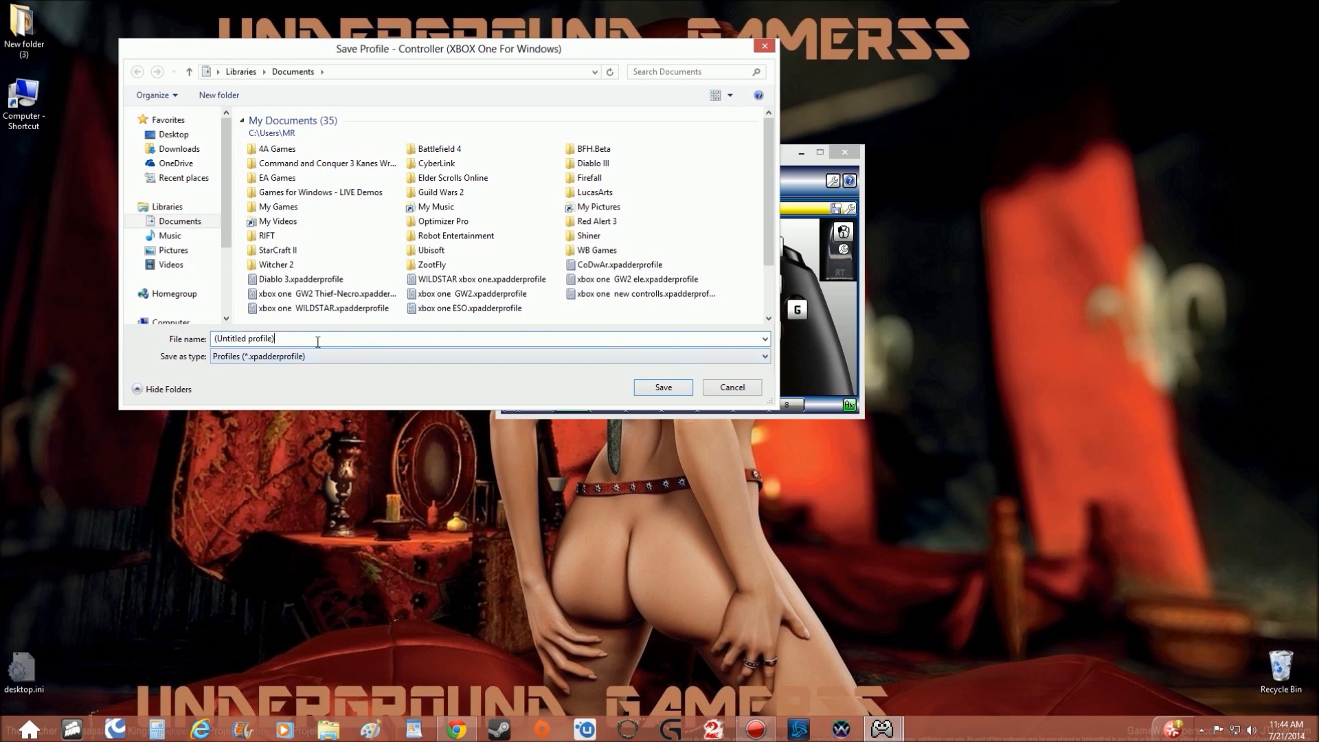
type("wild")
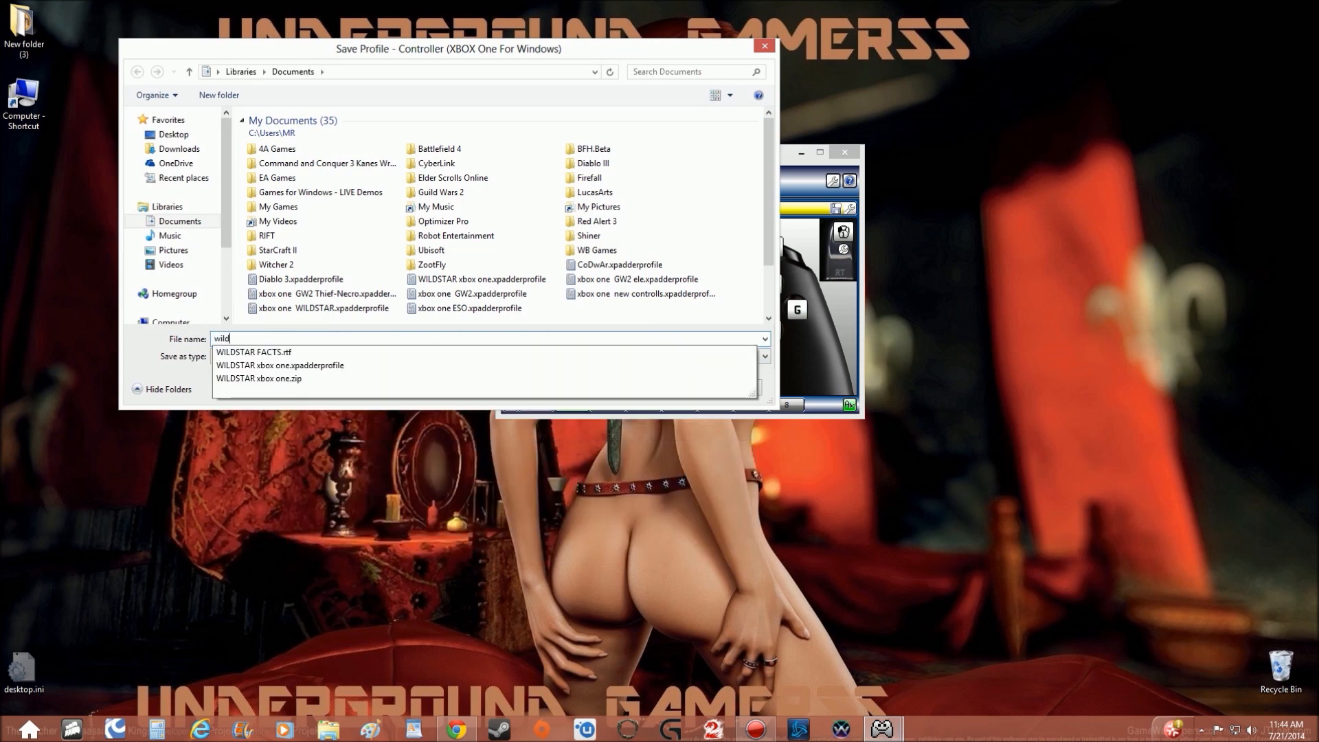
type("star")
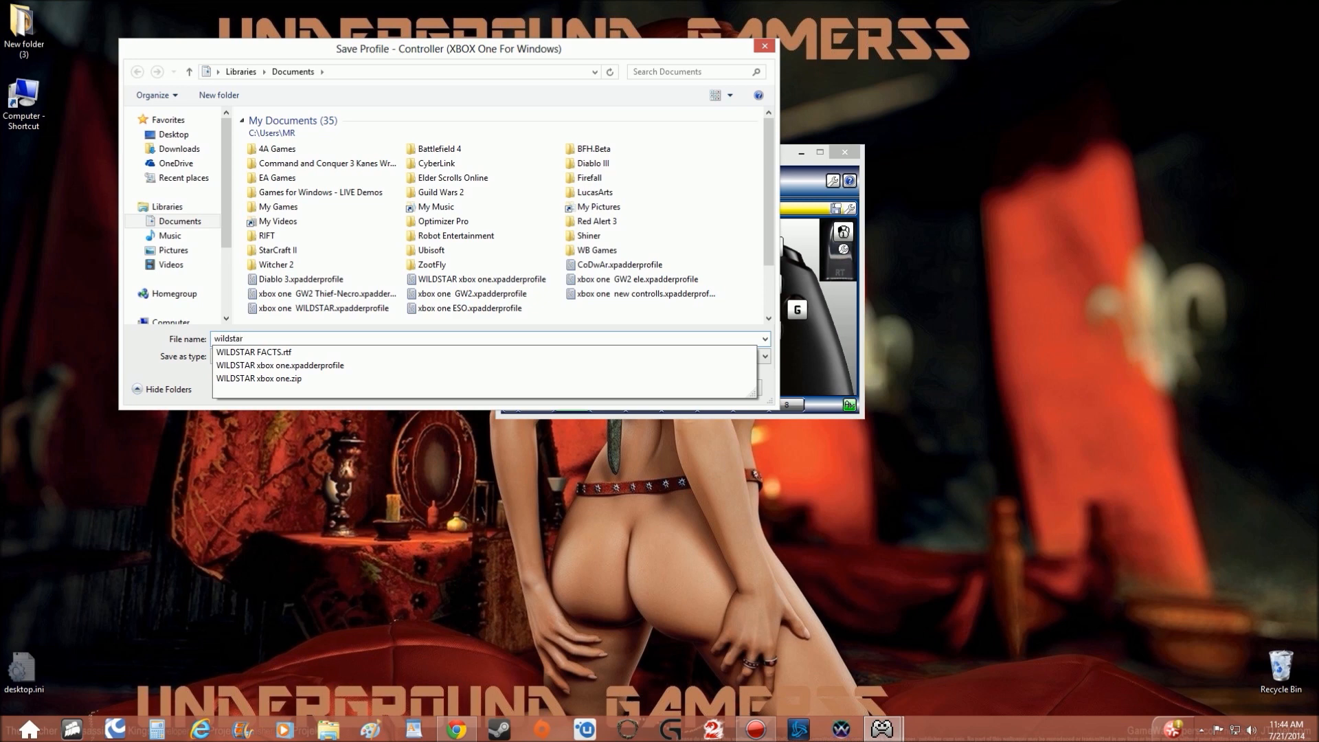
type("XBOX")
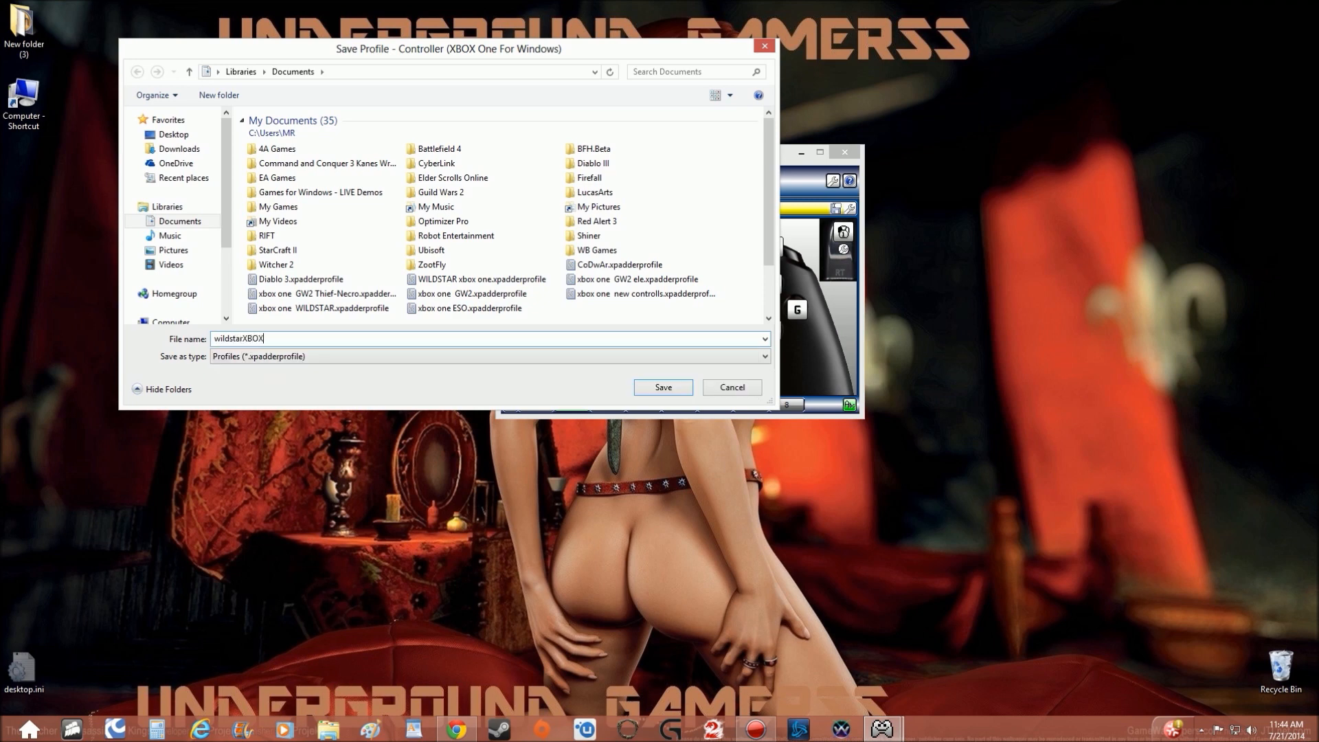
type("1-1")
left_click(652, 384)
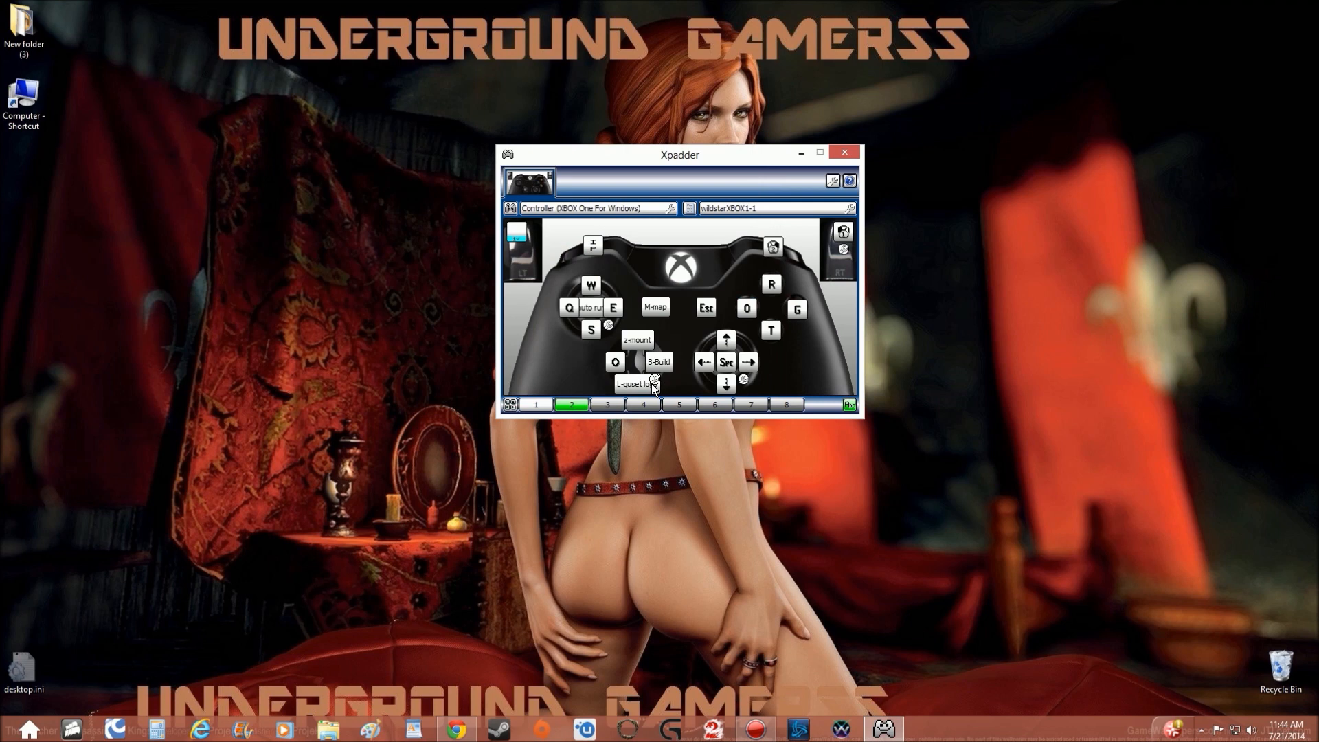
left_click(535, 405)
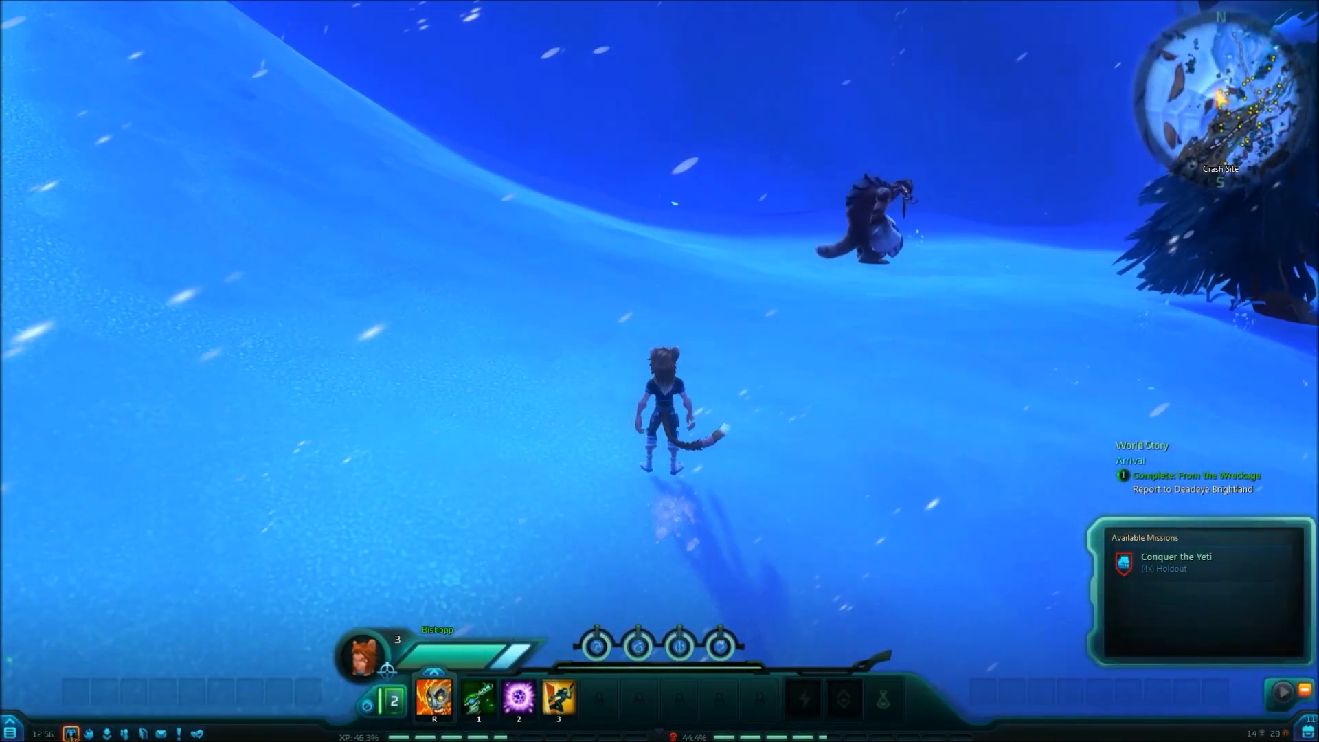
Test movement and jumping in WildStar by running the character across the snow towards the nearby yeti.
key("d")
key("a")
key("w")
key("space")
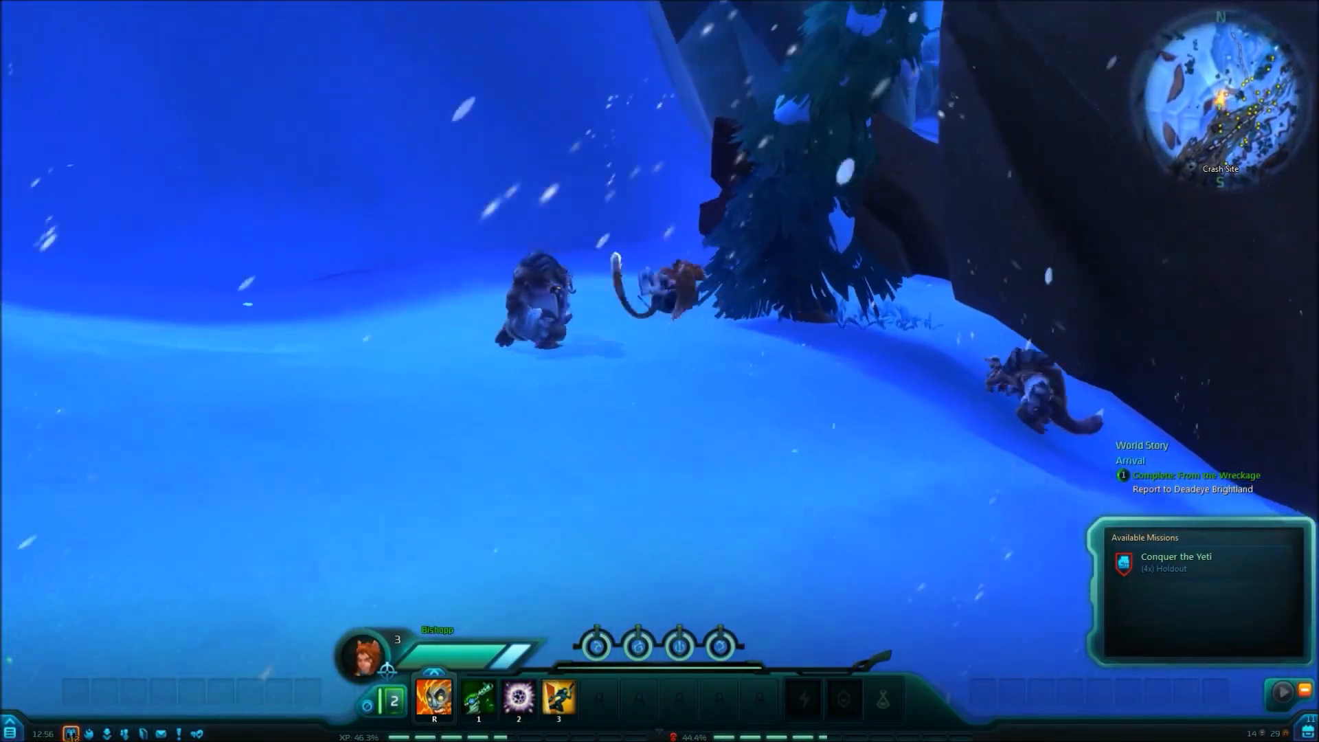
key("space")
key("space")
key("d")
key("a")
key("w")
key("a")
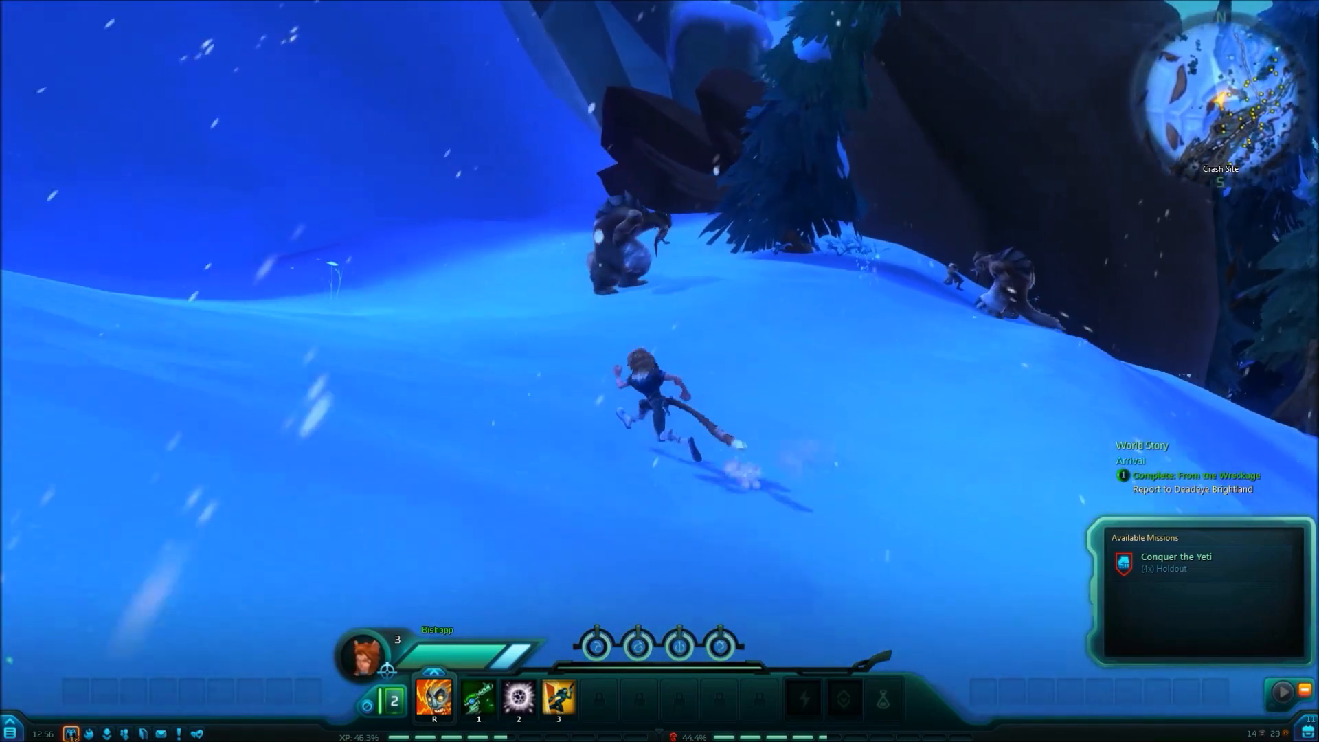
Attack the Yeti Snowstalker with action-bar abilities 1, 2 and 3 while moving in close.
key("1")
key("r")
key("1")
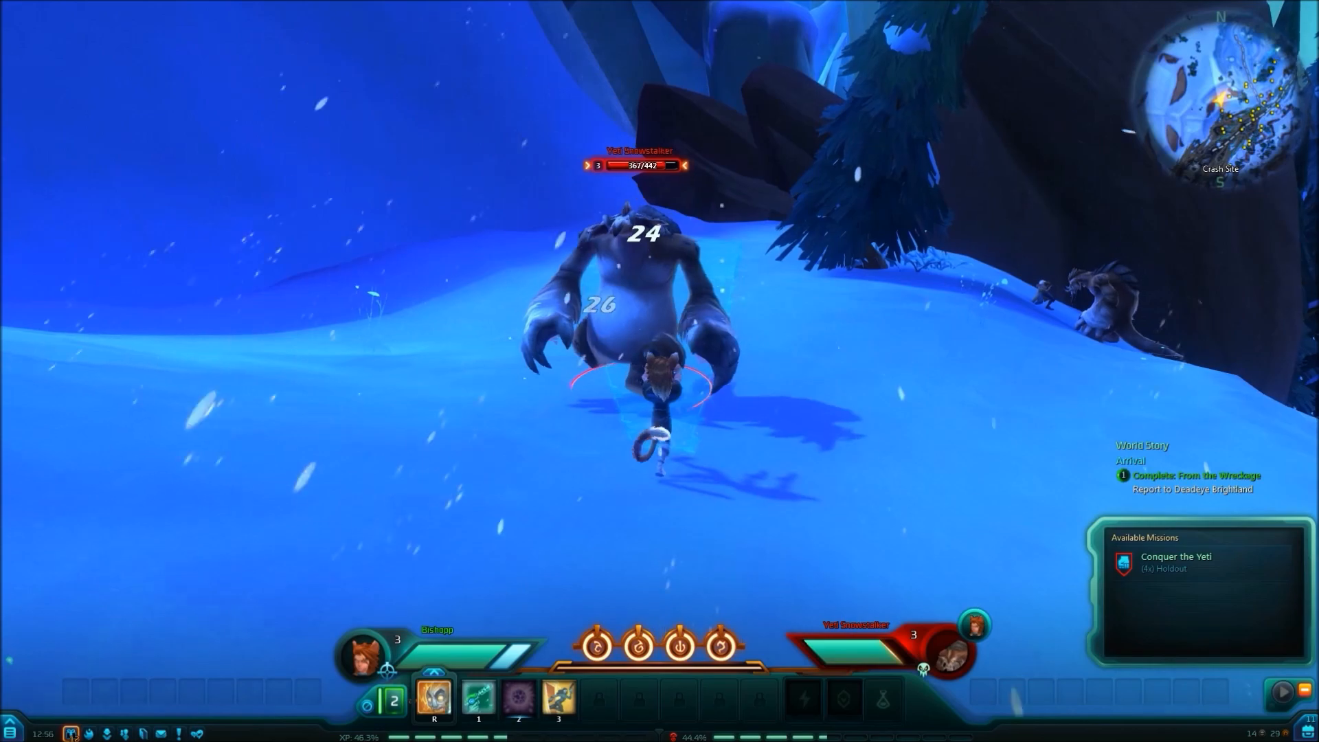
key("w")
key("w")
key("2")
key("3")
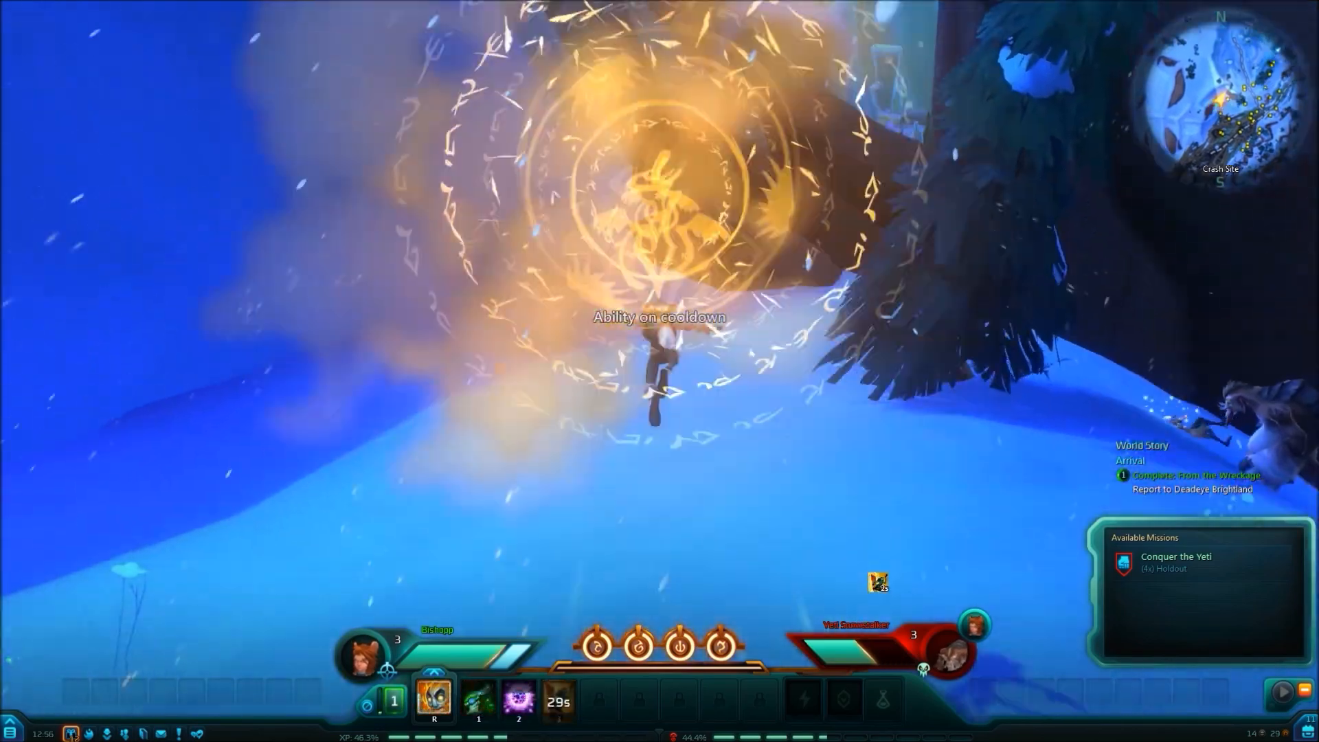
Cast ability 1 repeatedly at the Yeti Snowstalker until it is defeated.
key("1")
key("1")
key("1")
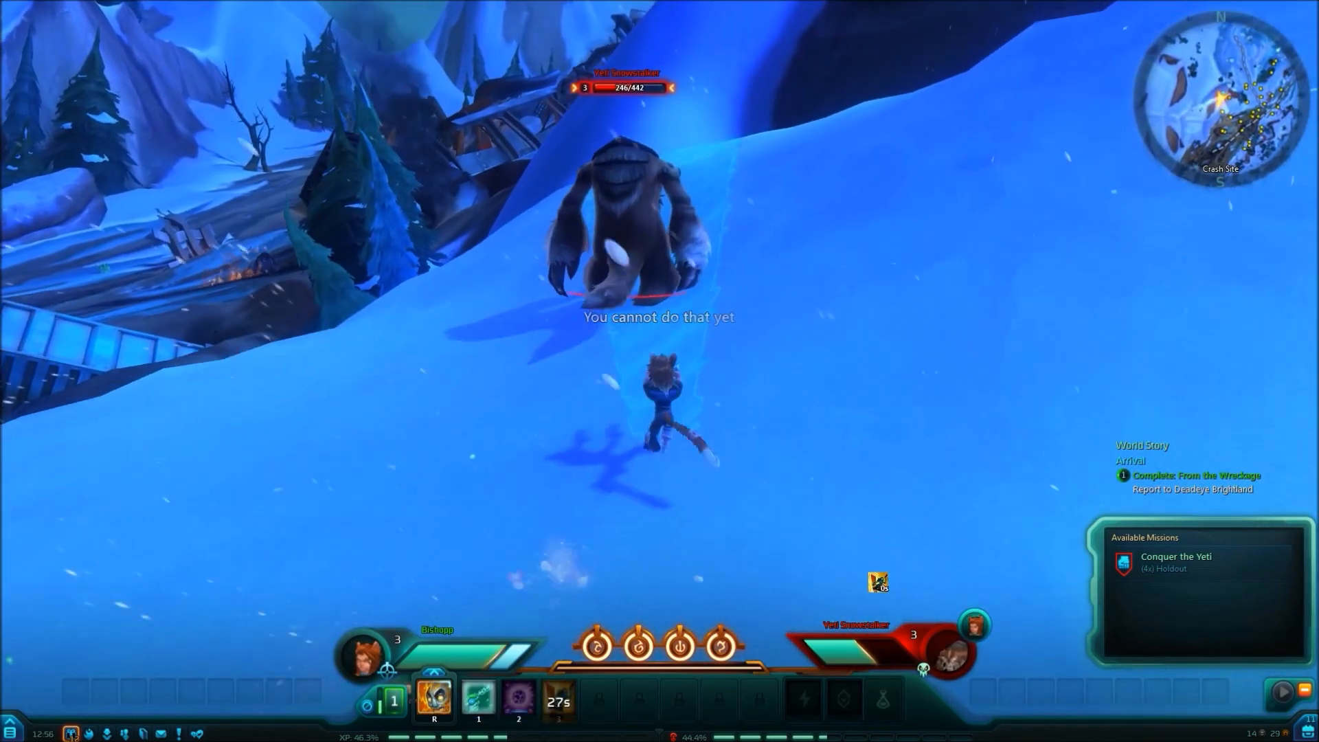
key("1")
key("1")
key("1")
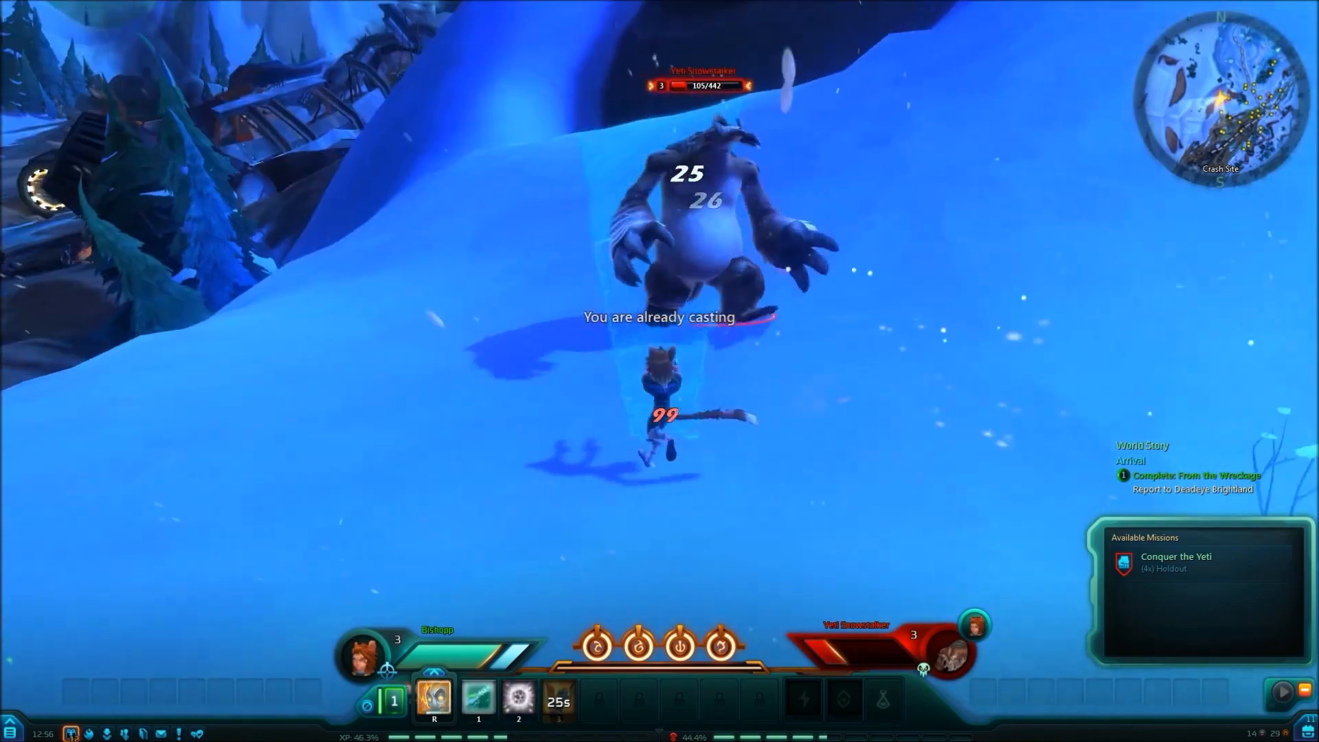
key("1")
key("1")
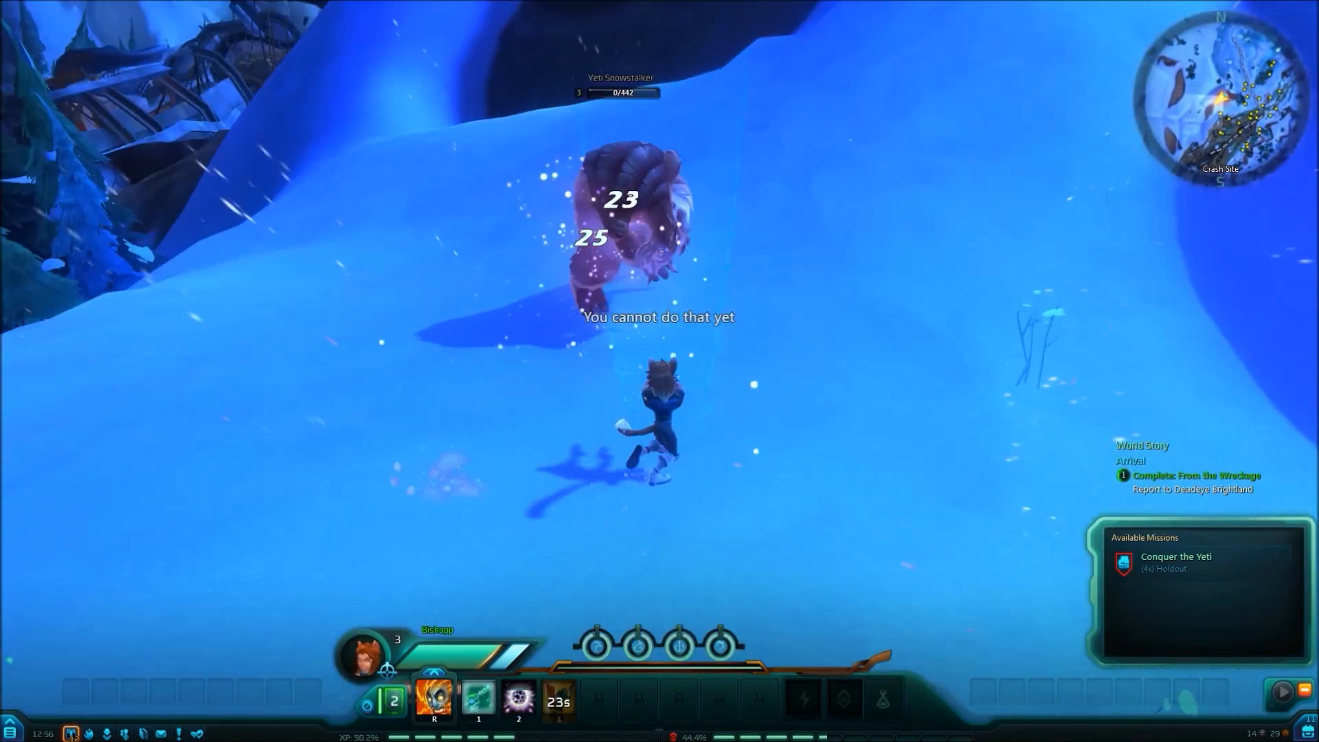
Run past the fallen yeti and double jump across the snow.
key("w")
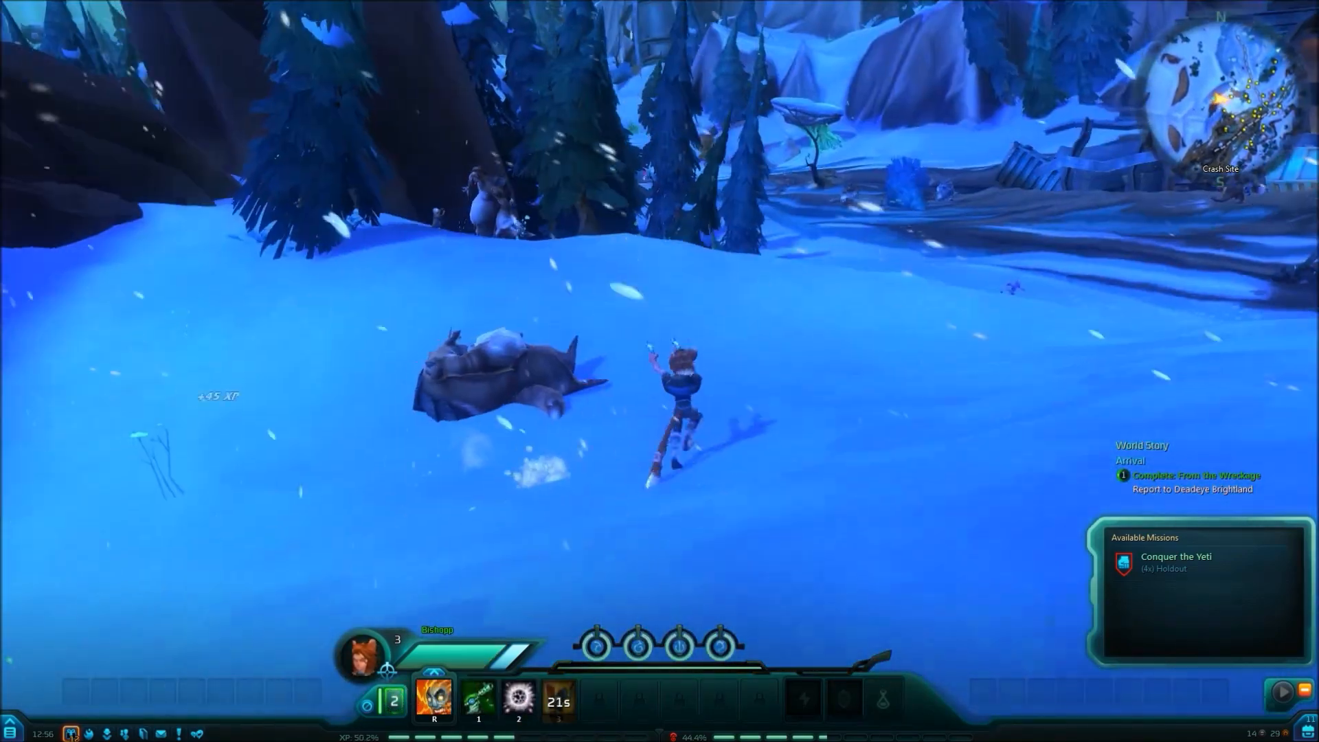
key("space")
key("space")
key("w")
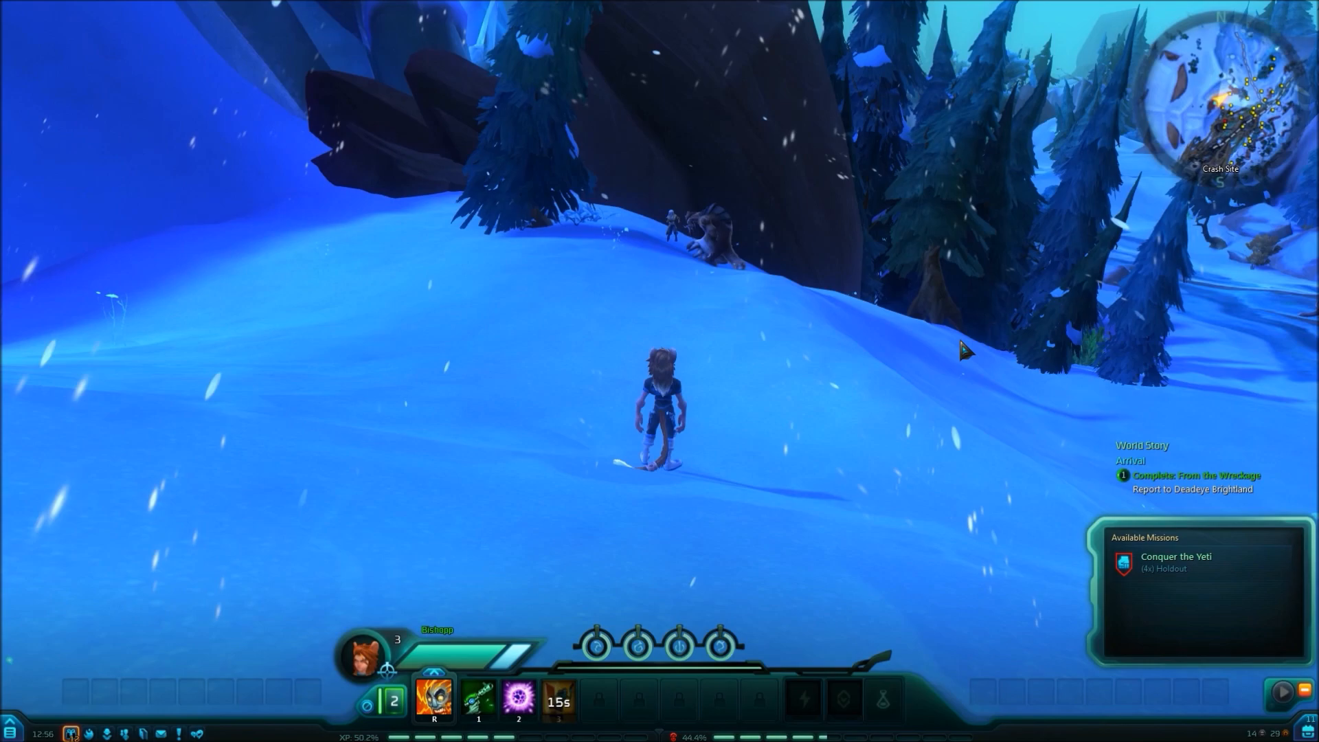
Run along the snowy ridge with repeated double jumps and turn the character to test movement and camera control.
key("w")
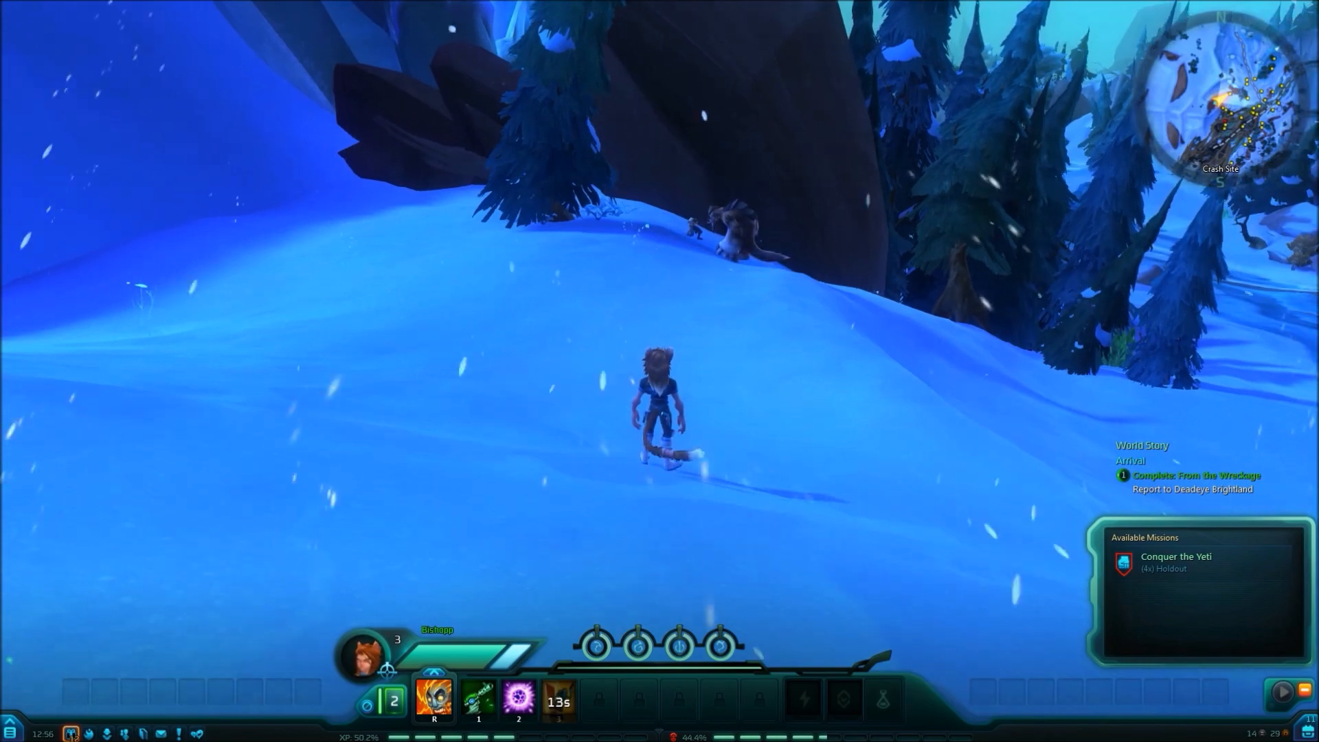
key("space")
key("space")
key("space")
key("space")
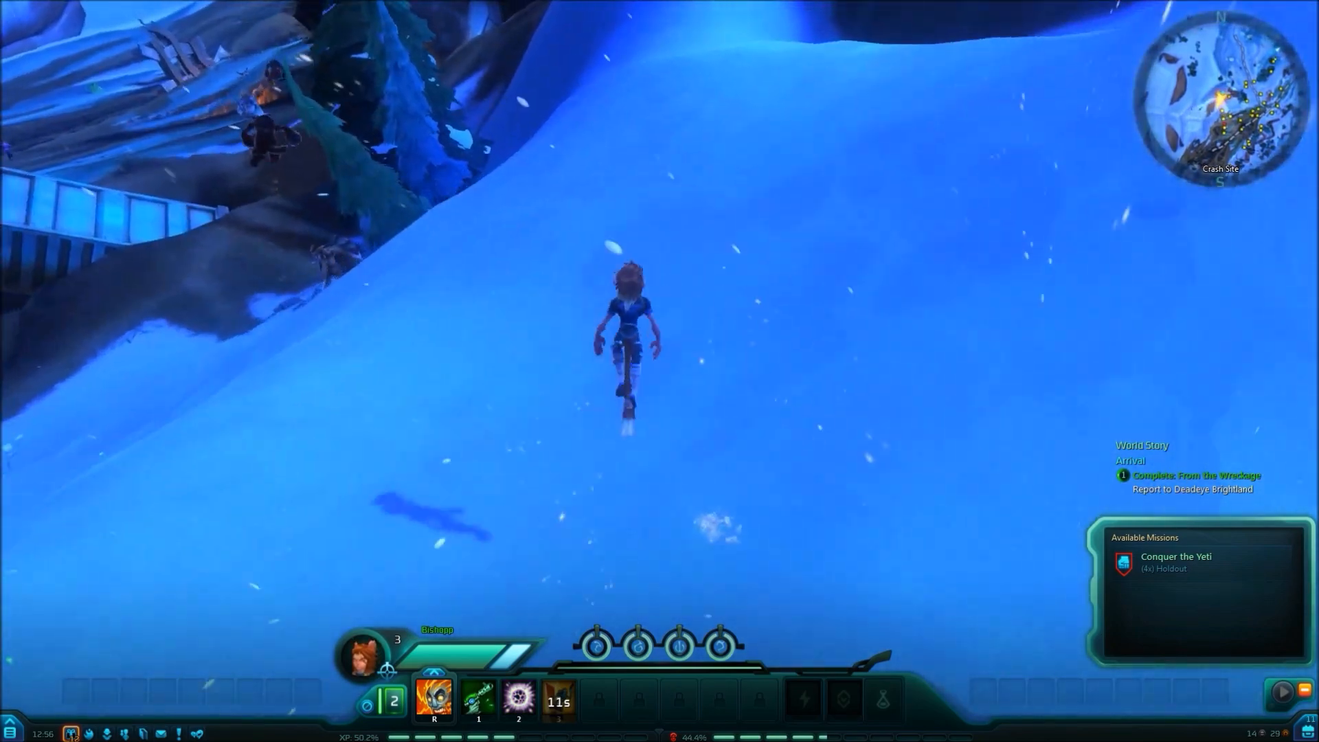
key("space")
key("space")
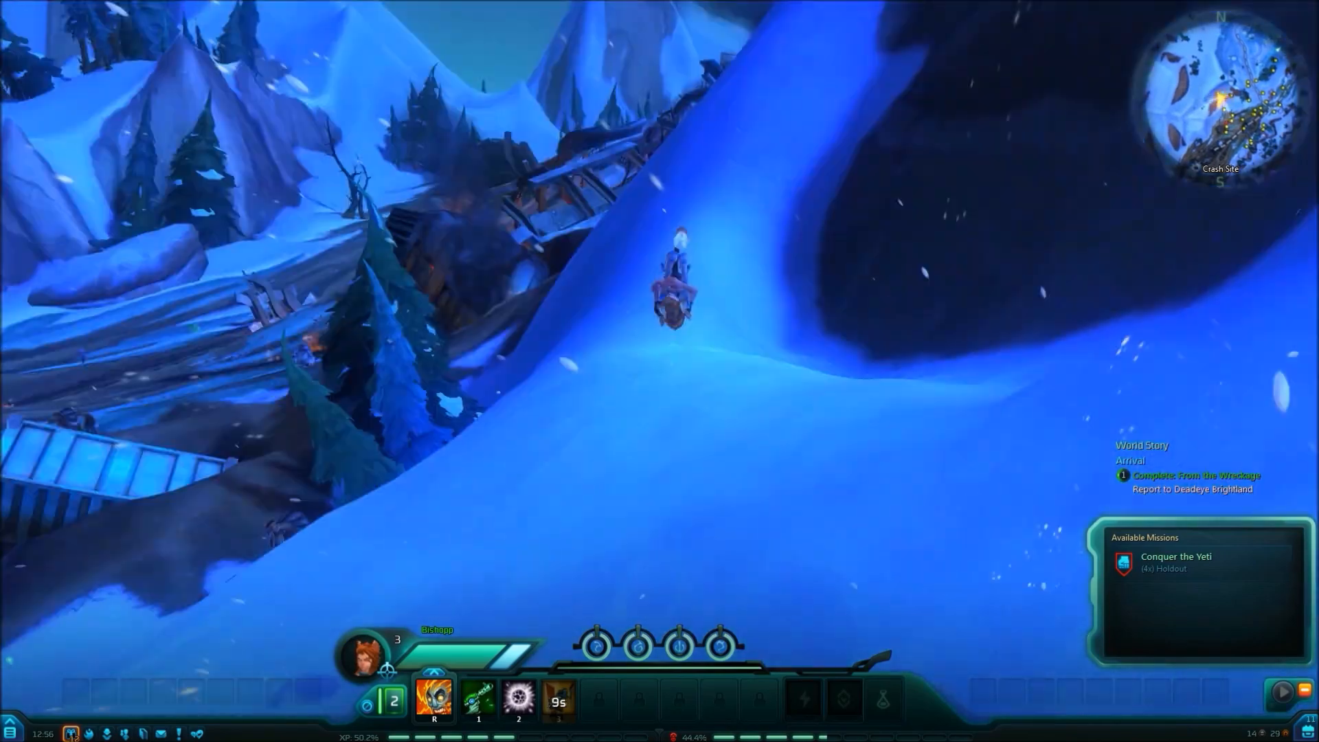
key("w")
key("w")
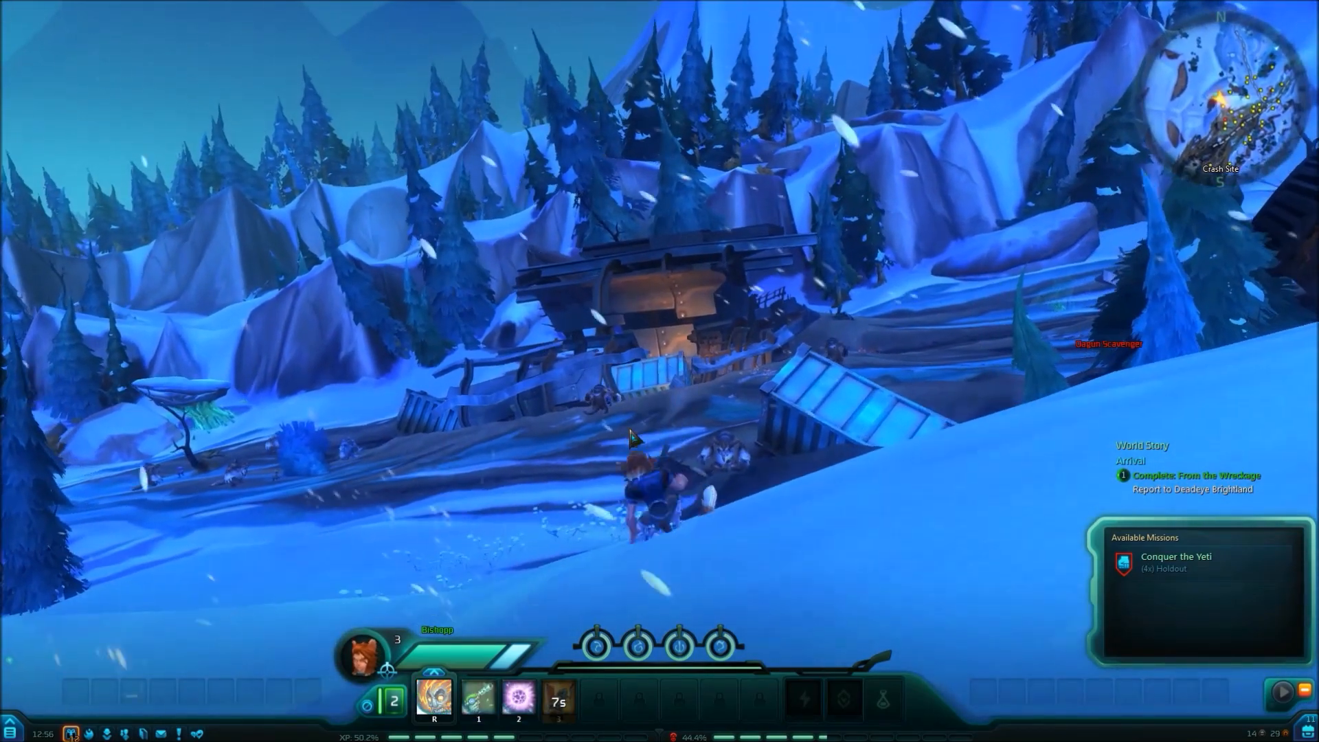
key("a")
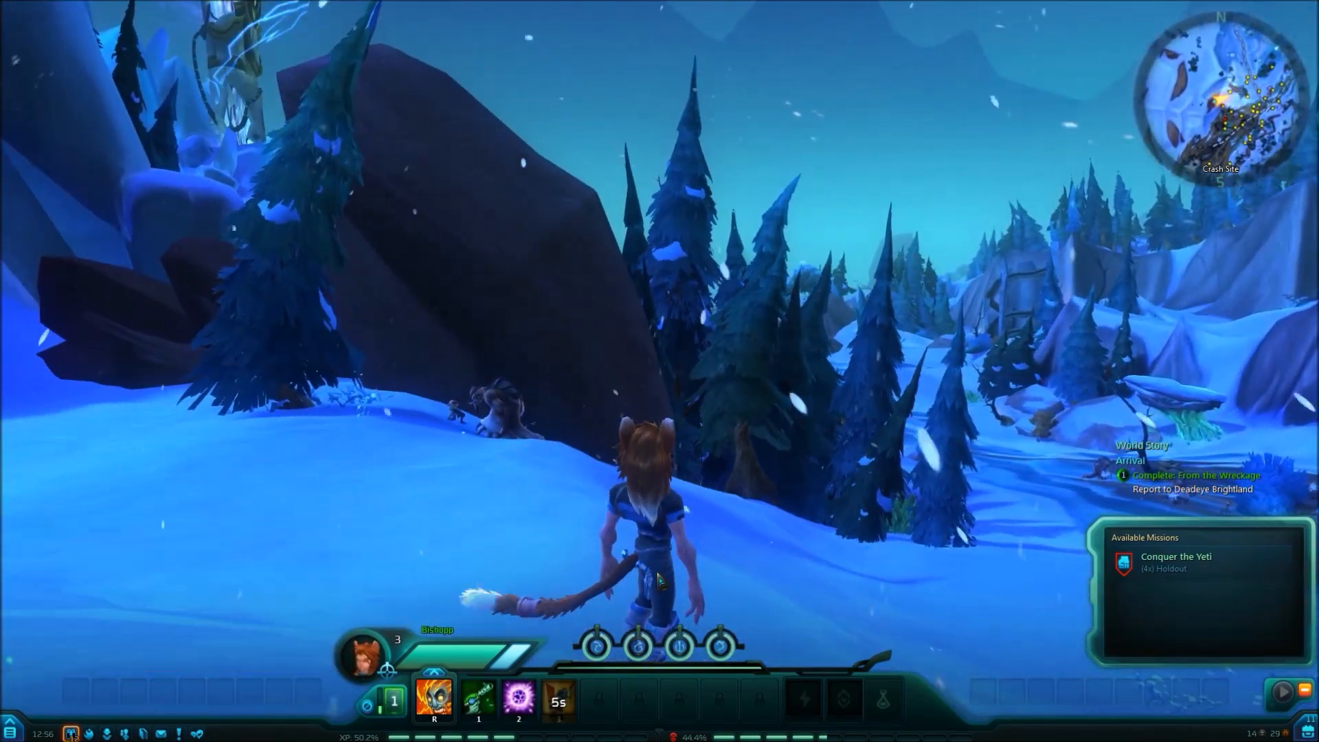
Open the character sheet with the inventory and compare the Exile's Frock with the equipped chest armor.
key("c")
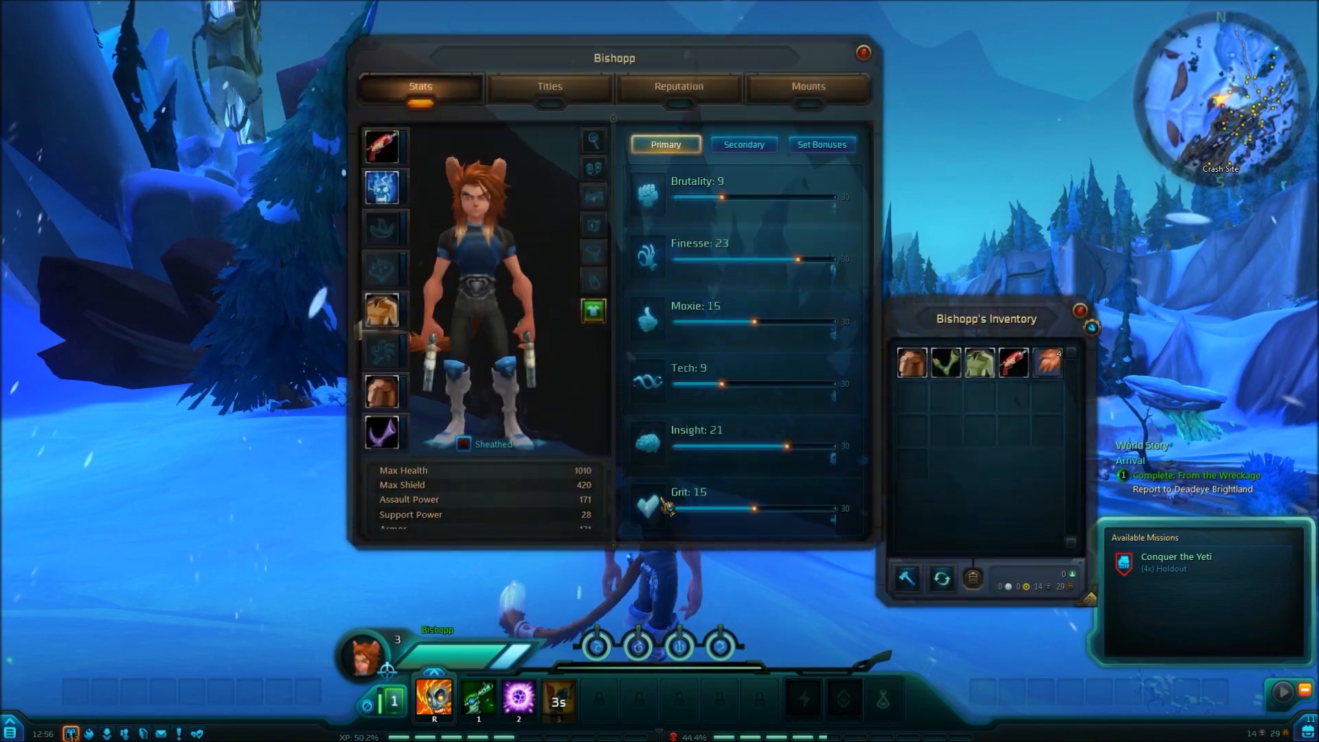
key("1")
key("1")
key("1")
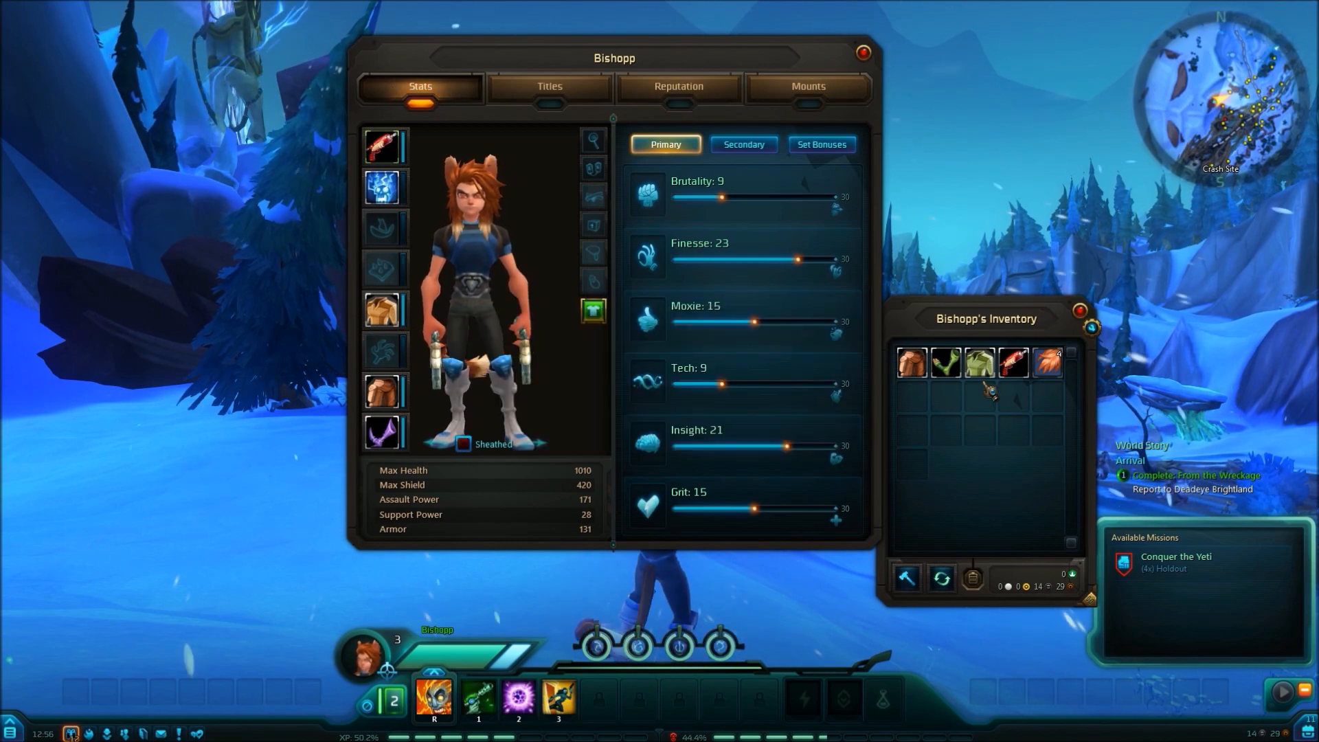
mouse_move(982, 371)
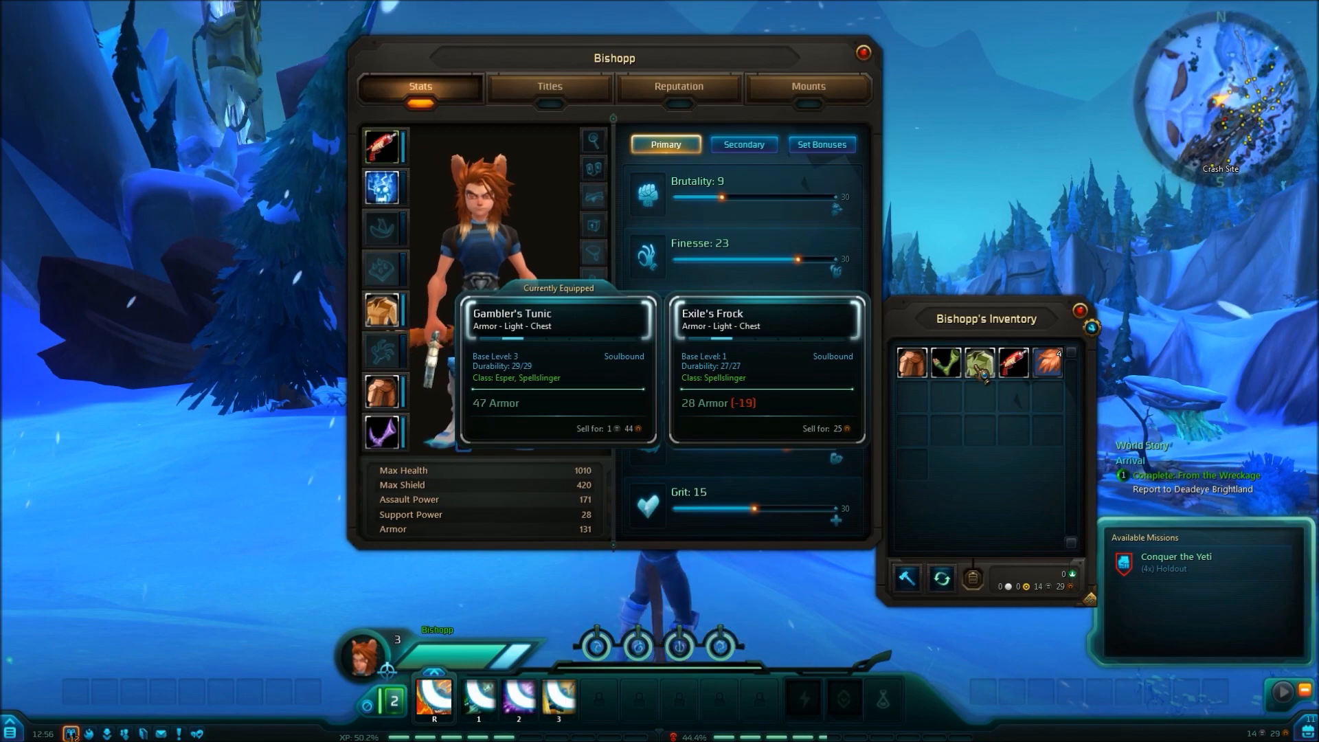
Open the Northern Wilds zone map to test the map assignment and close it again.
key("a")
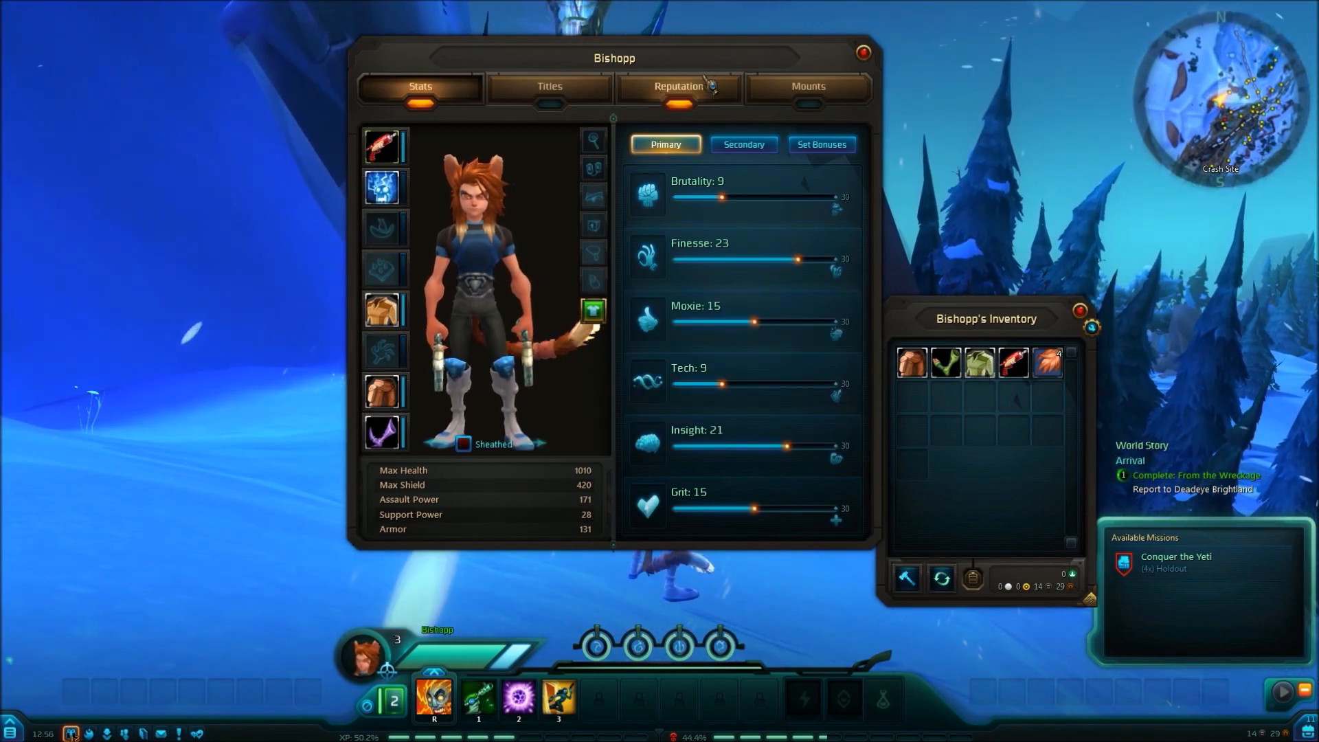
key("m")
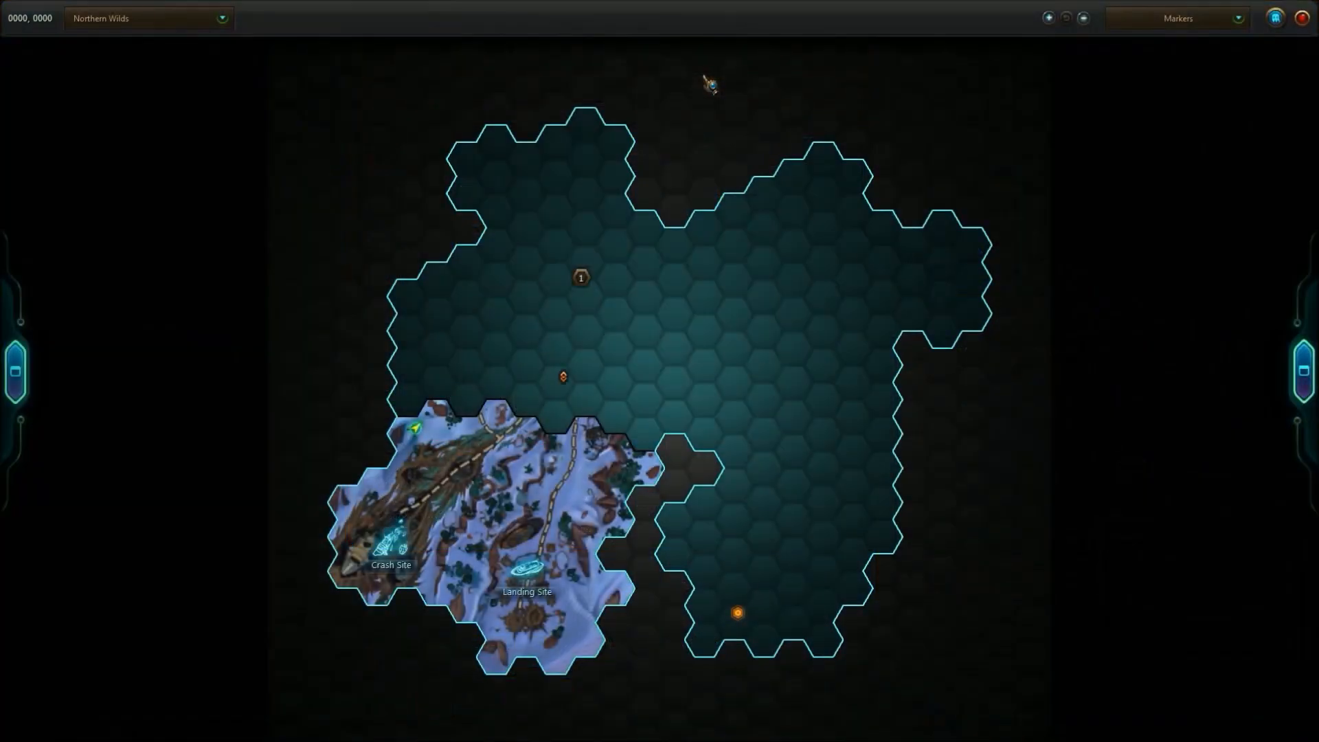
key("m")
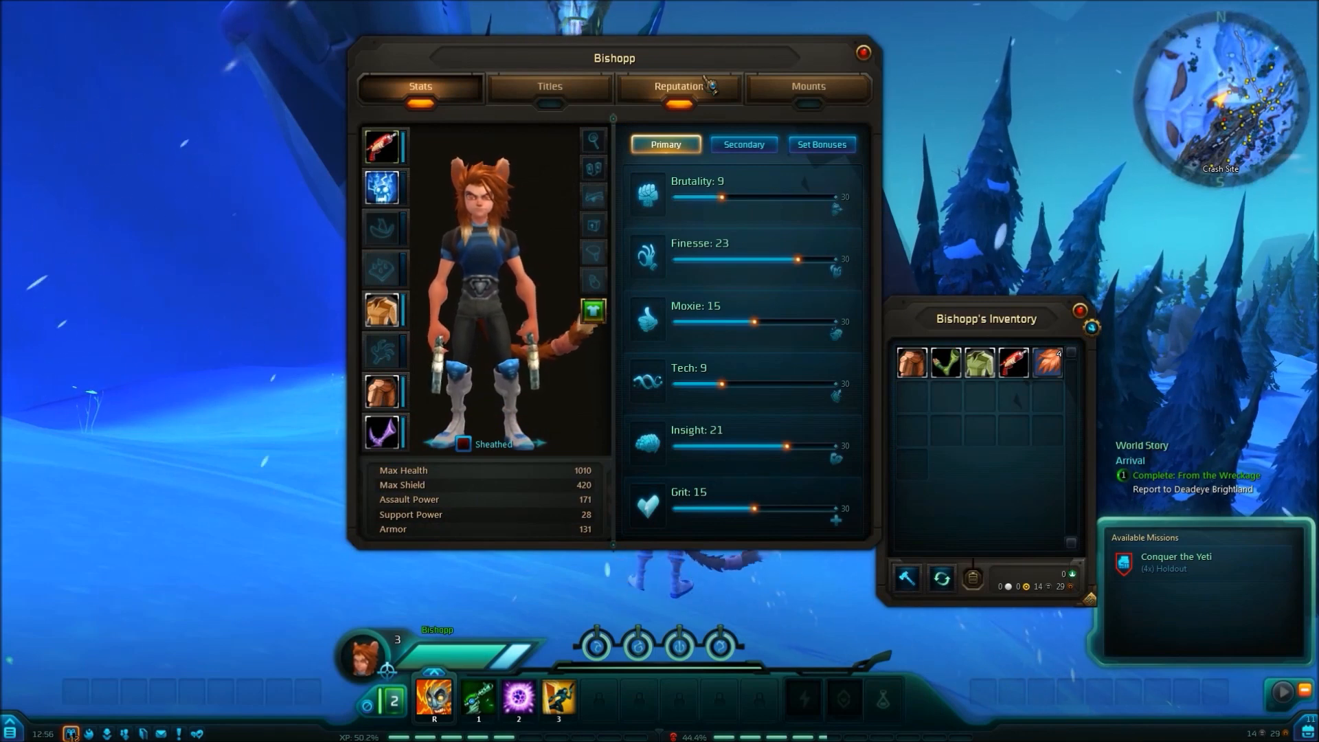